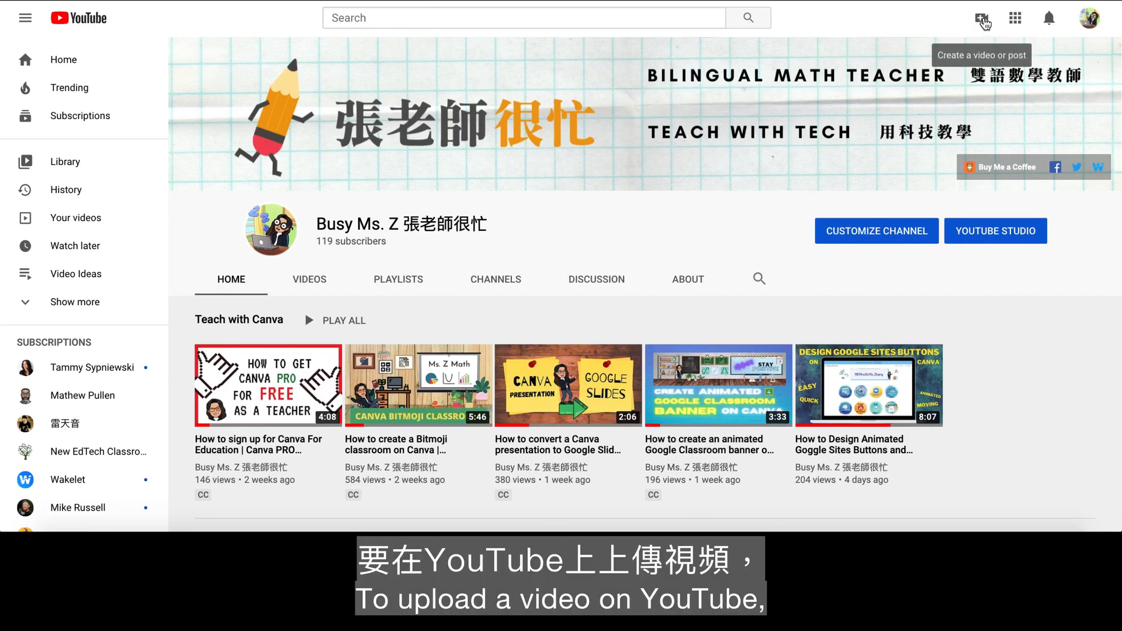
- Upload the video file Find the GCF of 2 Numbers.mp4 from the Downloads folder to the channel
{"action": "left_click", "coordinate": [986, 24]}
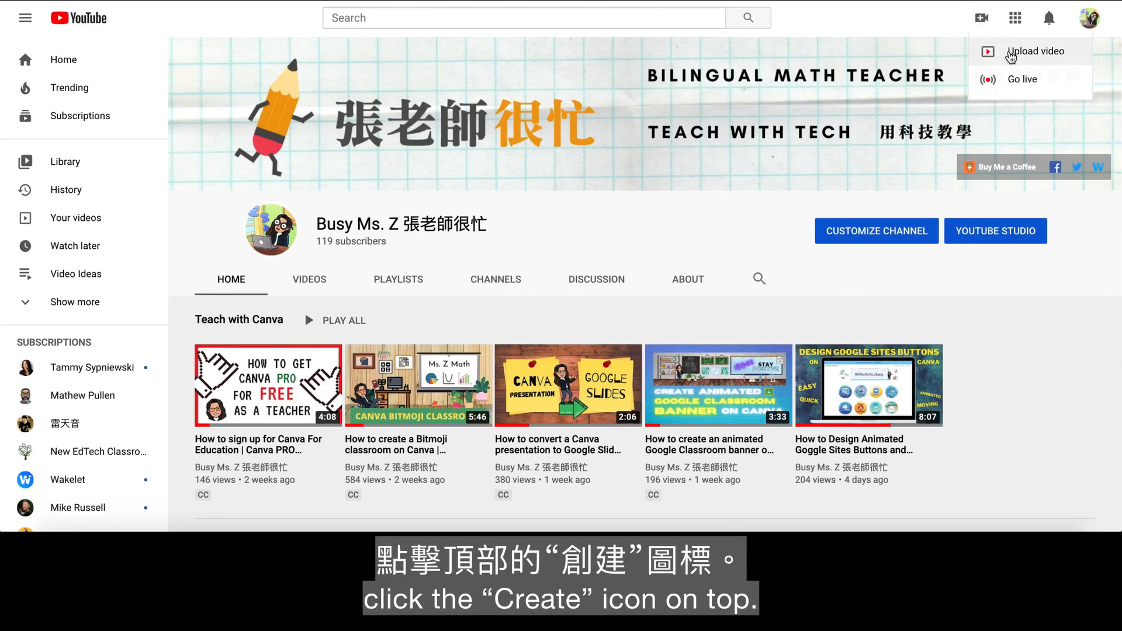
{"action": "left_click", "coordinate": [1008, 52]}
{"action": "left_click", "coordinate": [561, 359]}
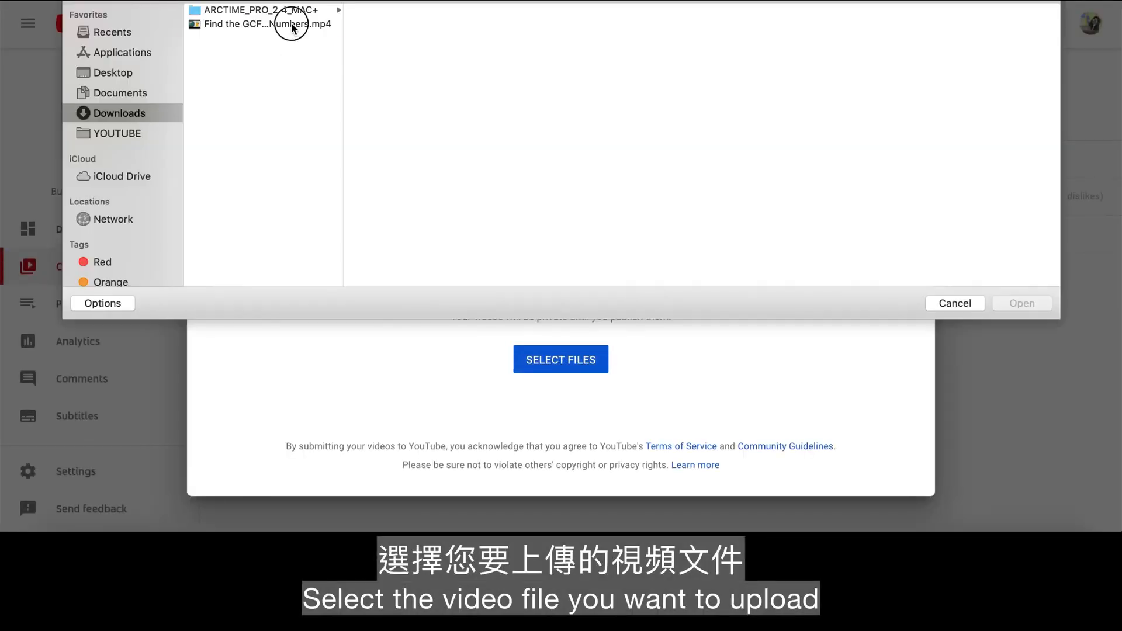
{"action": "left_click", "coordinate": [292, 24]}
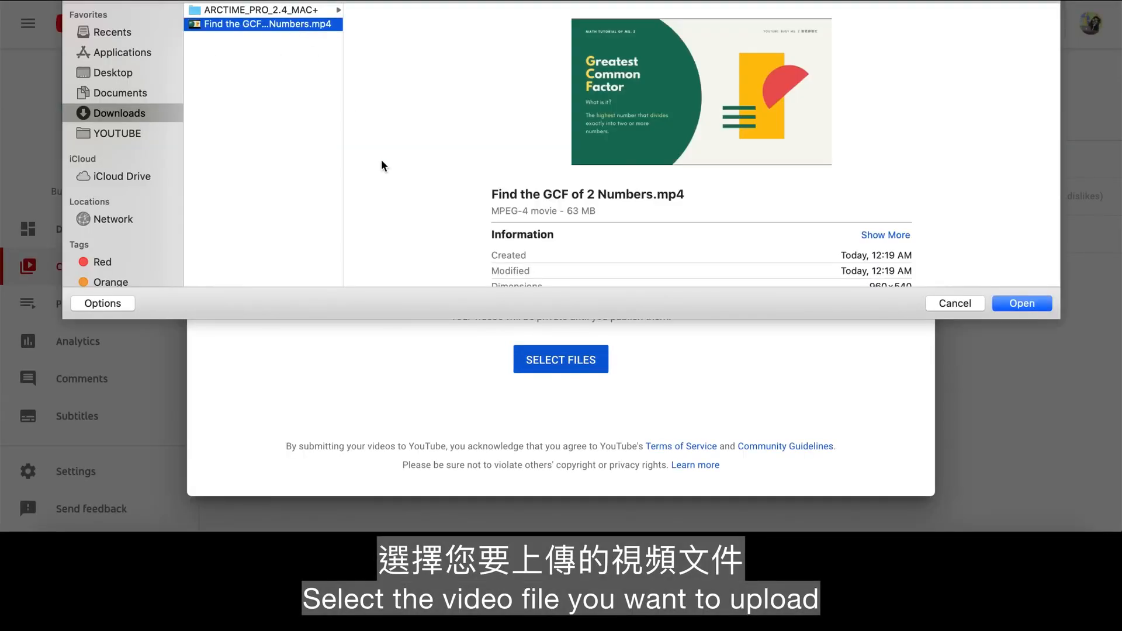
{"action": "left_click", "coordinate": [1021, 303]}
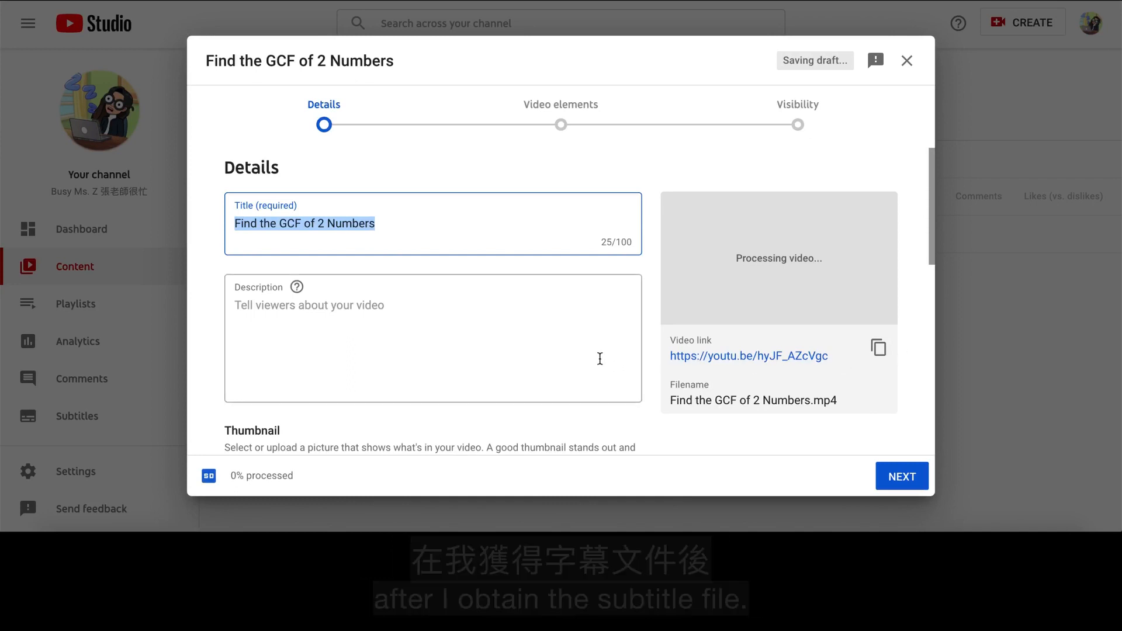
- Set the uploaded video's audience to "No, it's not made for kids"
{"action": "scroll", "coordinate": [572, 356], "scroll_direction": "down", "scroll_amount": 5}
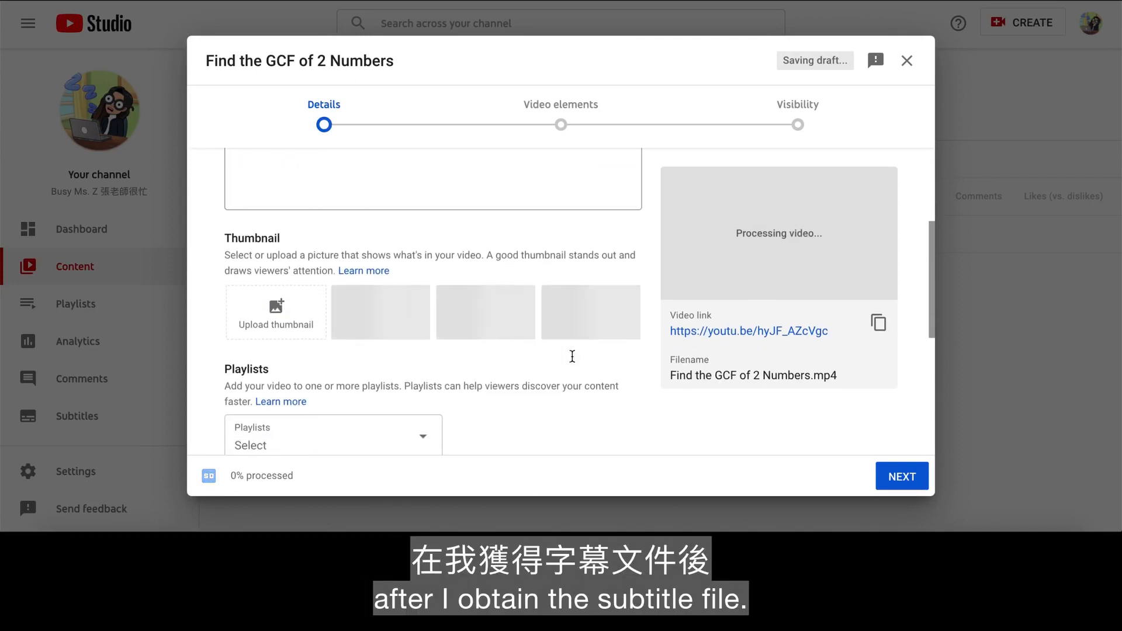
{"action": "scroll", "coordinate": [571, 361], "scroll_direction": "down", "scroll_amount": 4}
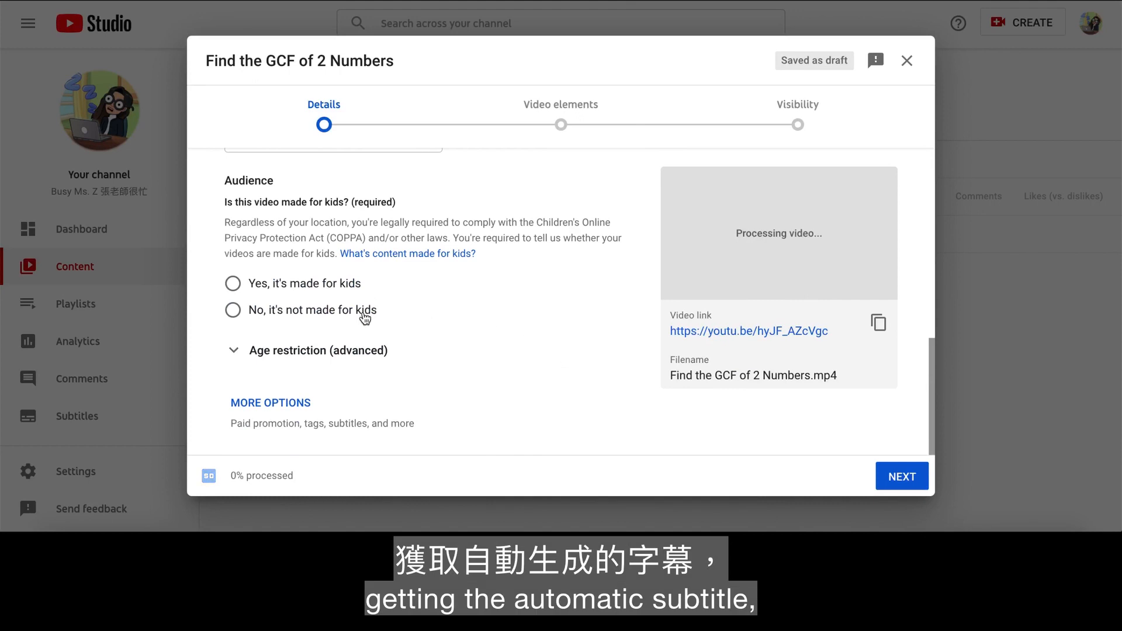
{"action": "left_click", "coordinate": [362, 314]}
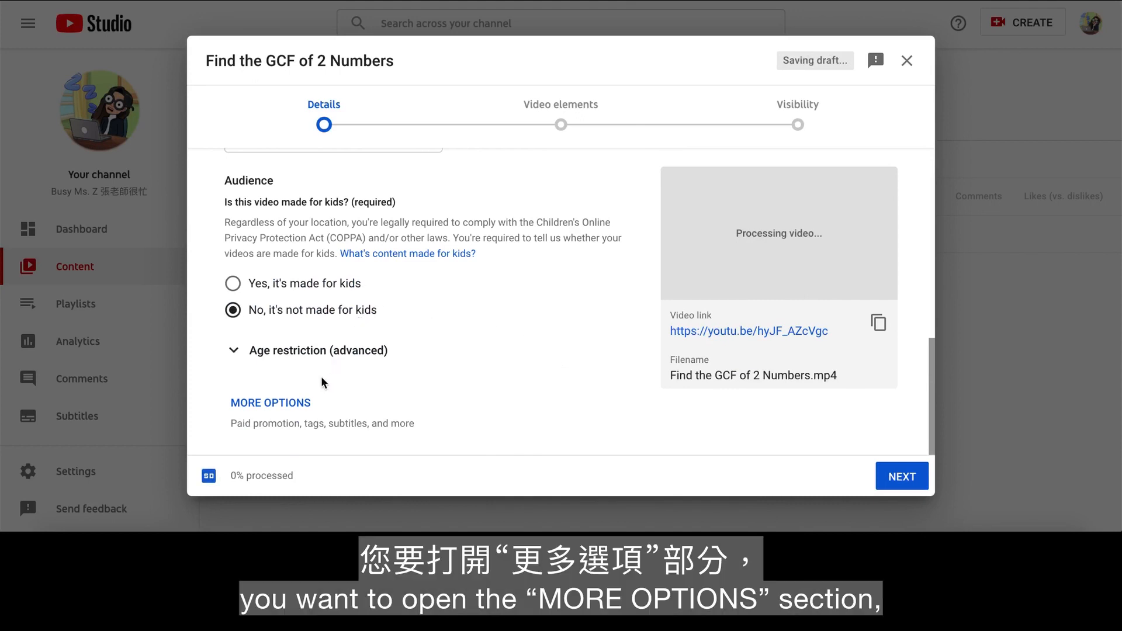
- Show the additional upload options and set the video language to English
{"action": "left_click", "coordinate": [301, 405]}
{"action": "scroll", "coordinate": [400, 412], "scroll_direction": "down", "scroll_amount": 5}
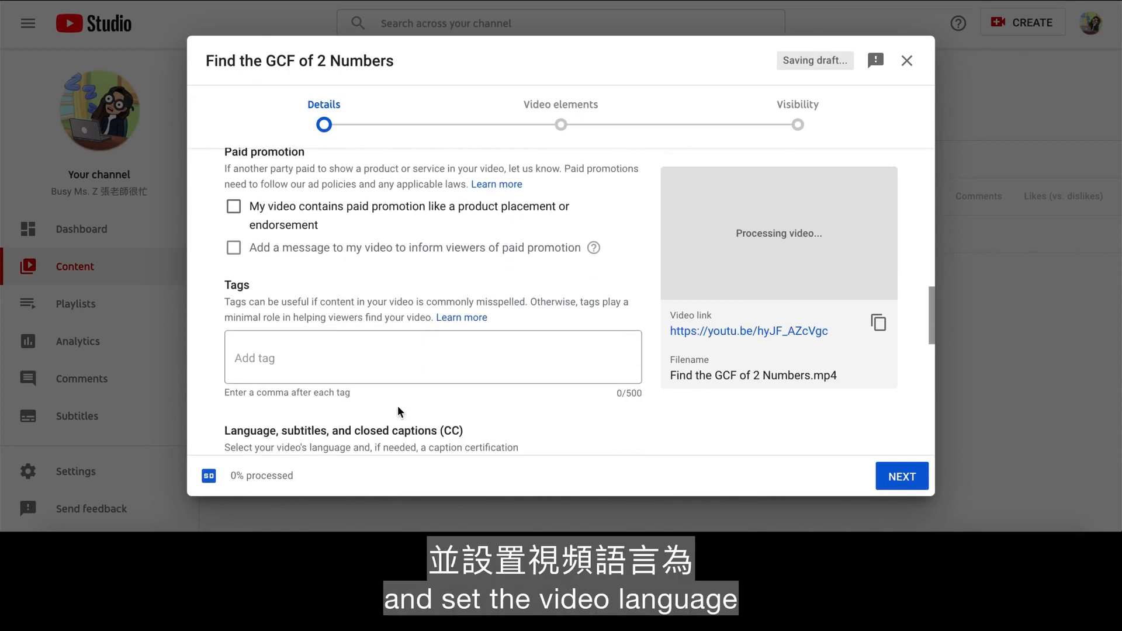
{"action": "scroll", "coordinate": [397, 411], "scroll_direction": "up", "scroll_amount": 1}
{"action": "scroll", "coordinate": [398, 411], "scroll_direction": "down", "scroll_amount": 2}
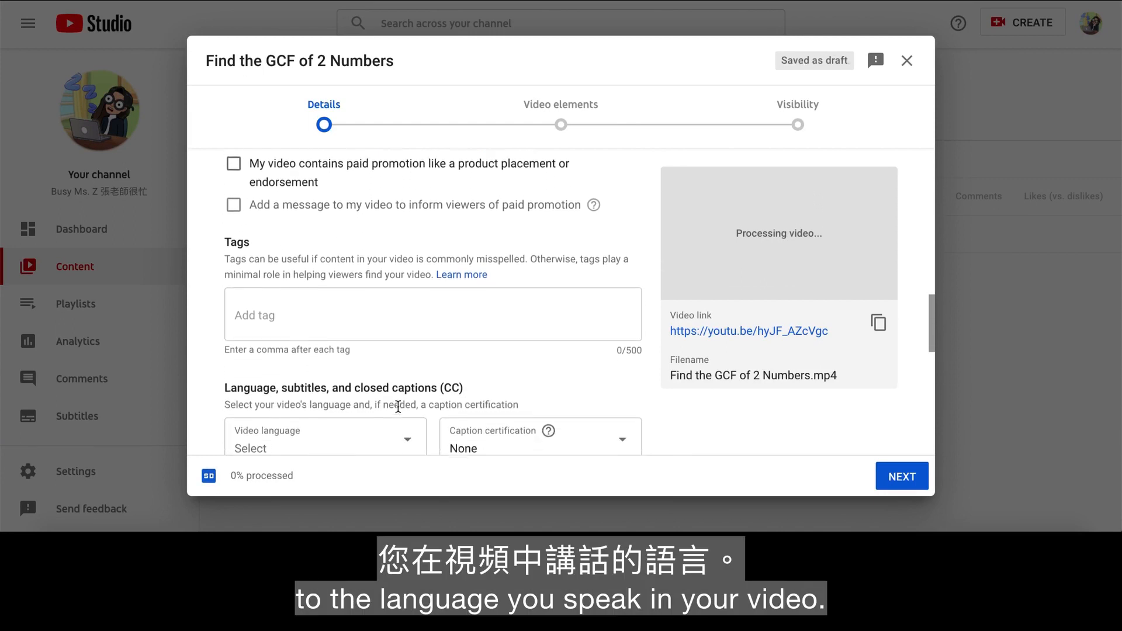
{"action": "scroll", "coordinate": [400, 413], "scroll_direction": "down", "scroll_amount": 1}
{"action": "left_click", "coordinate": [408, 341]}
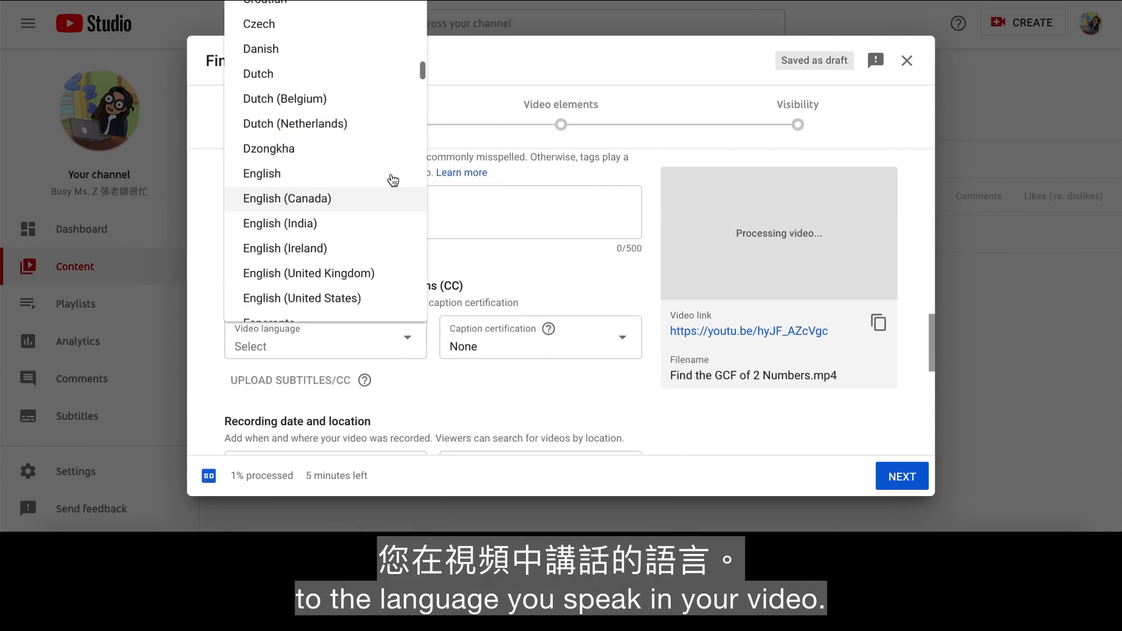
{"action": "left_click", "coordinate": [390, 183]}
- Proceed to the visibility settings, make the video Private, save it and dismiss the processing notice
{"action": "scroll", "coordinate": [819, 458], "scroll_direction": "down", "scroll_amount": 10}
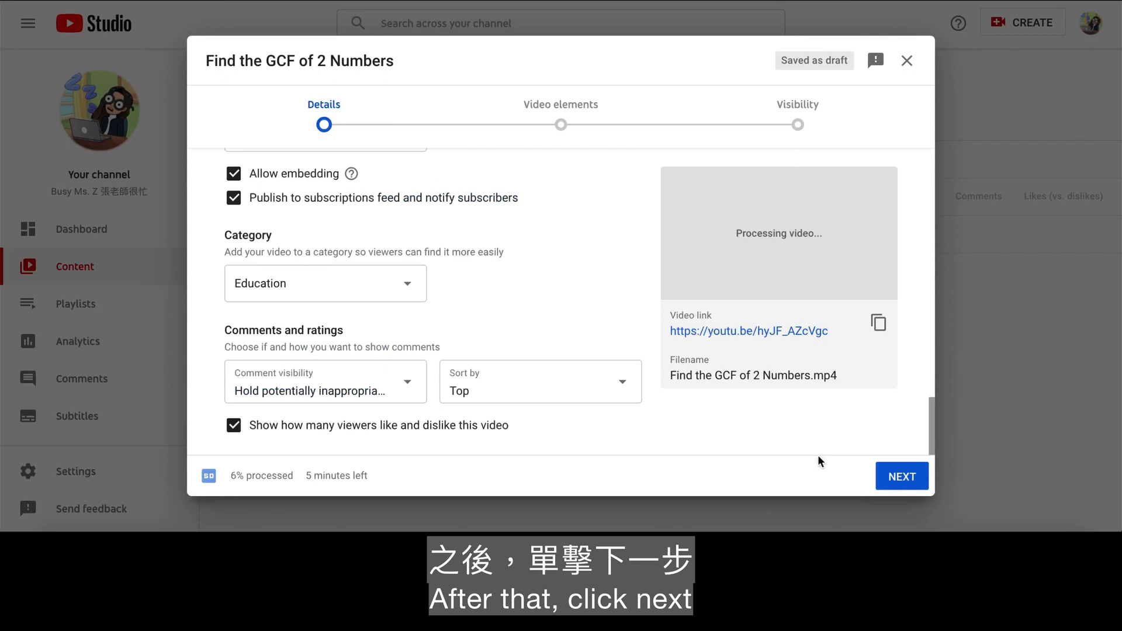
{"action": "left_click", "coordinate": [894, 479]}
{"action": "left_click", "coordinate": [892, 485]}
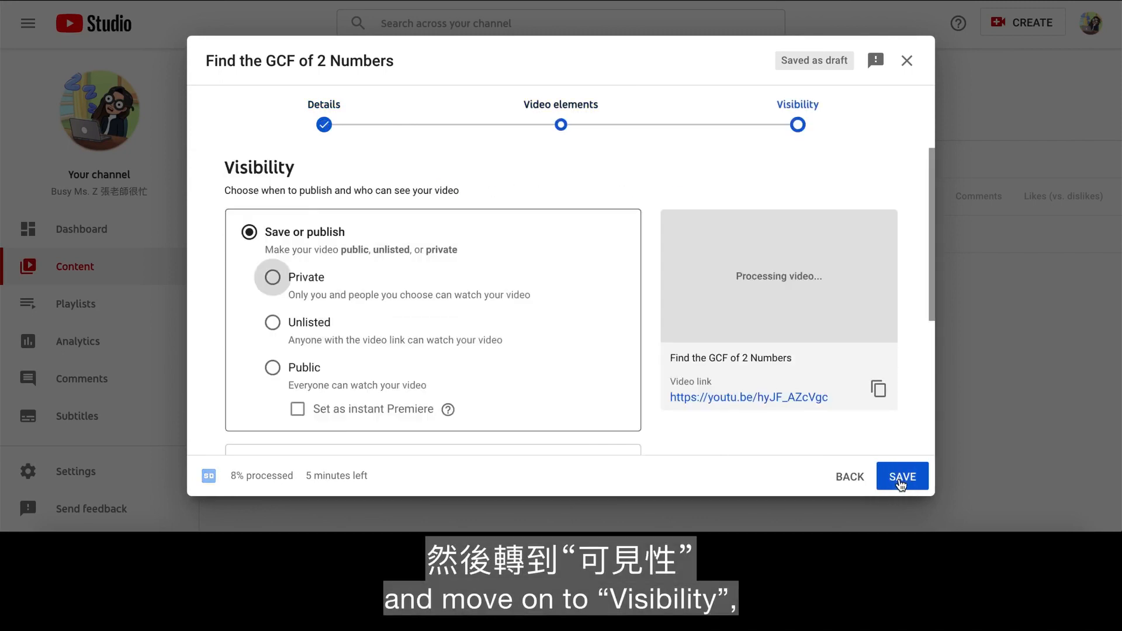
{"action": "left_click", "coordinate": [274, 279]}
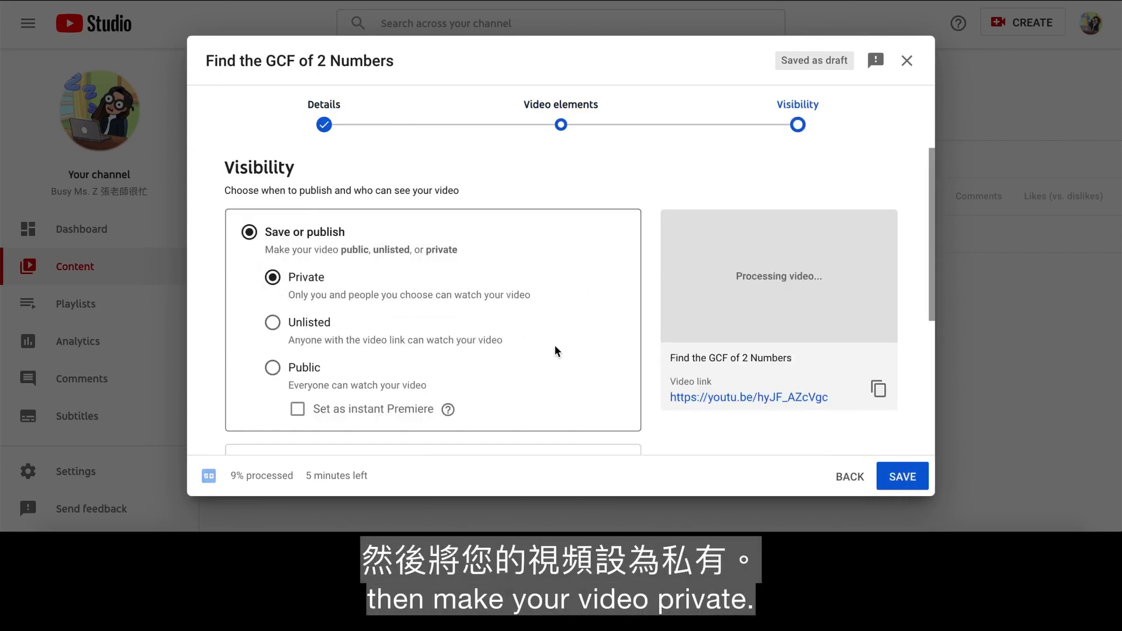
{"action": "scroll", "coordinate": [590, 362], "scroll_direction": "down", "scroll_amount": 1}
{"action": "scroll", "coordinate": [590, 361], "scroll_direction": "down", "scroll_amount": 3}
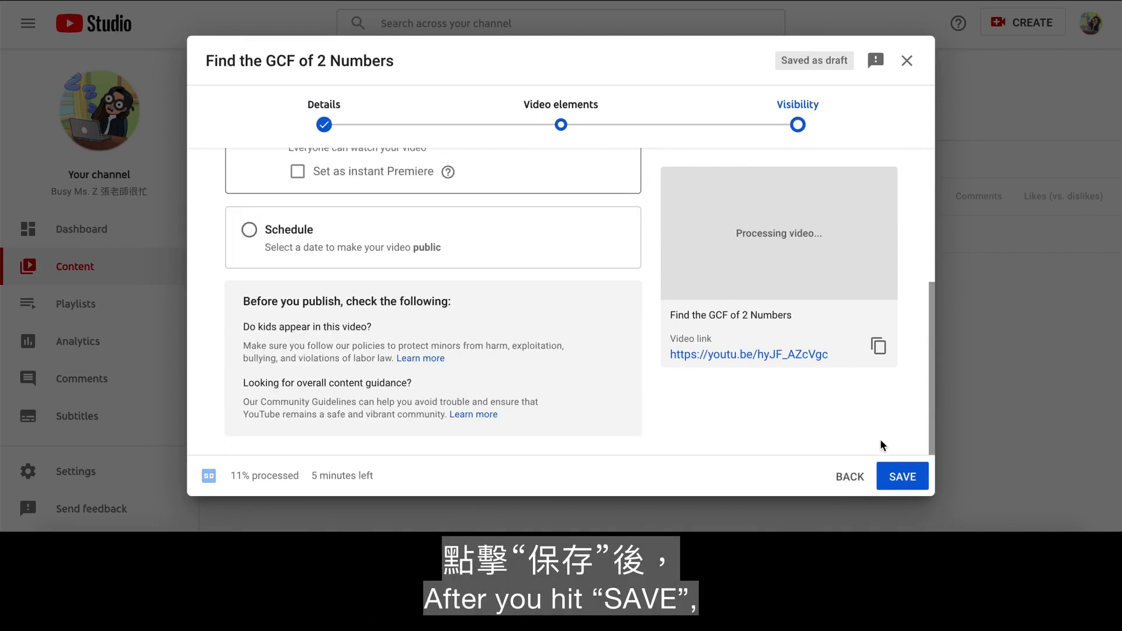
{"action": "left_click", "coordinate": [903, 476]}
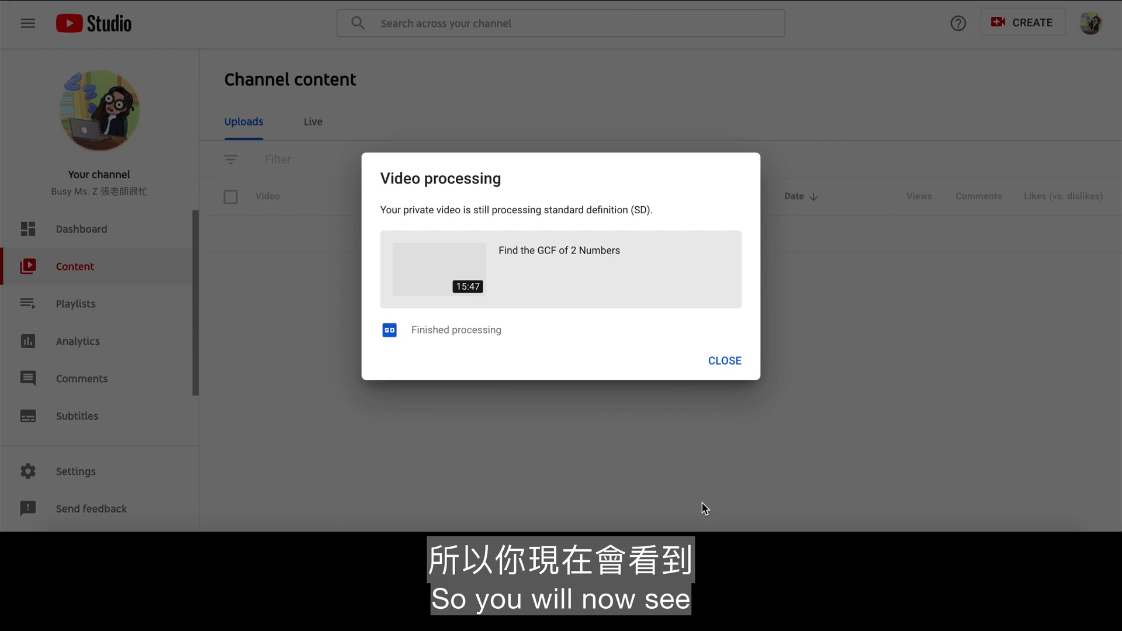
{"action": "left_click", "coordinate": [731, 360]}
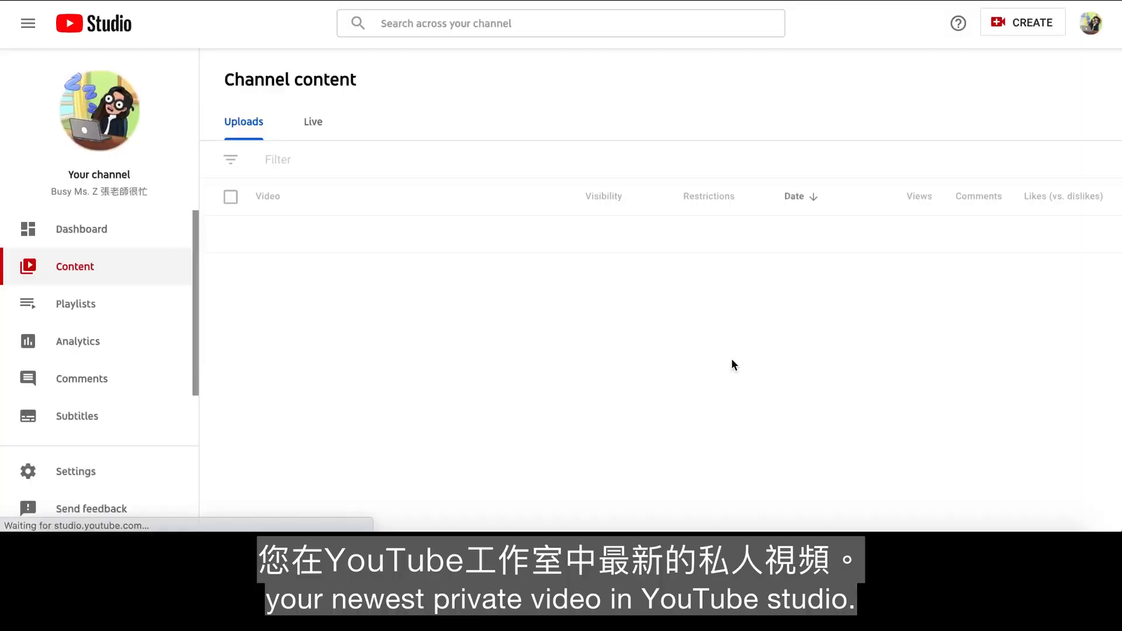
- Check the subtitle languages listed for the Find the GCF of 2 Numbers video in the channel subtitles
{"action": "left_click", "coordinate": [142, 420]}
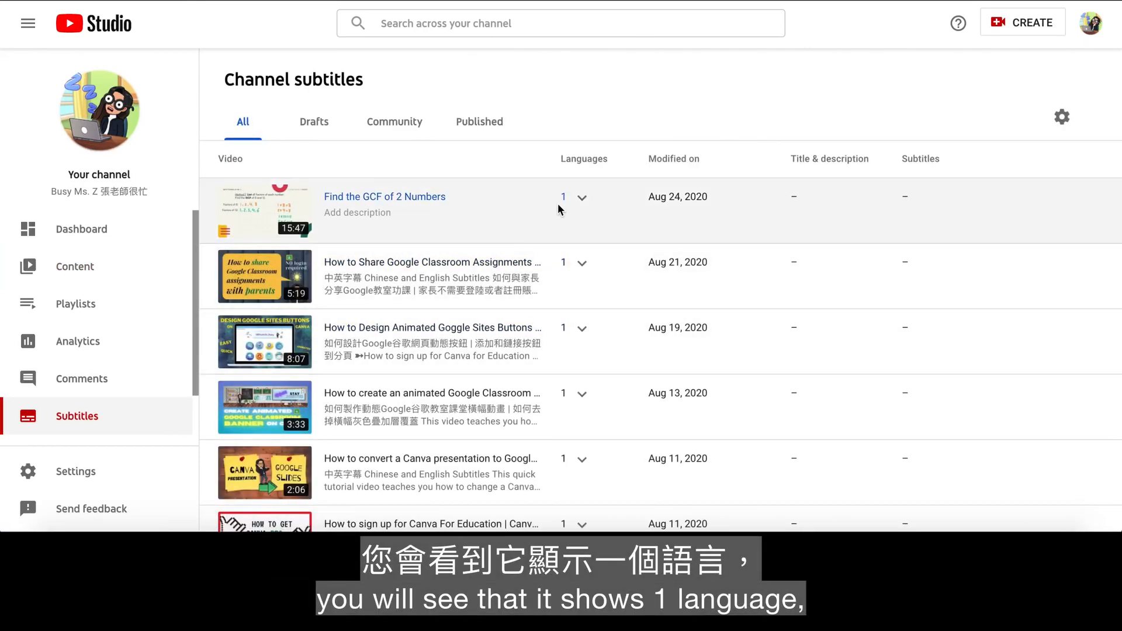
{"action": "left_click", "coordinate": [583, 199]}
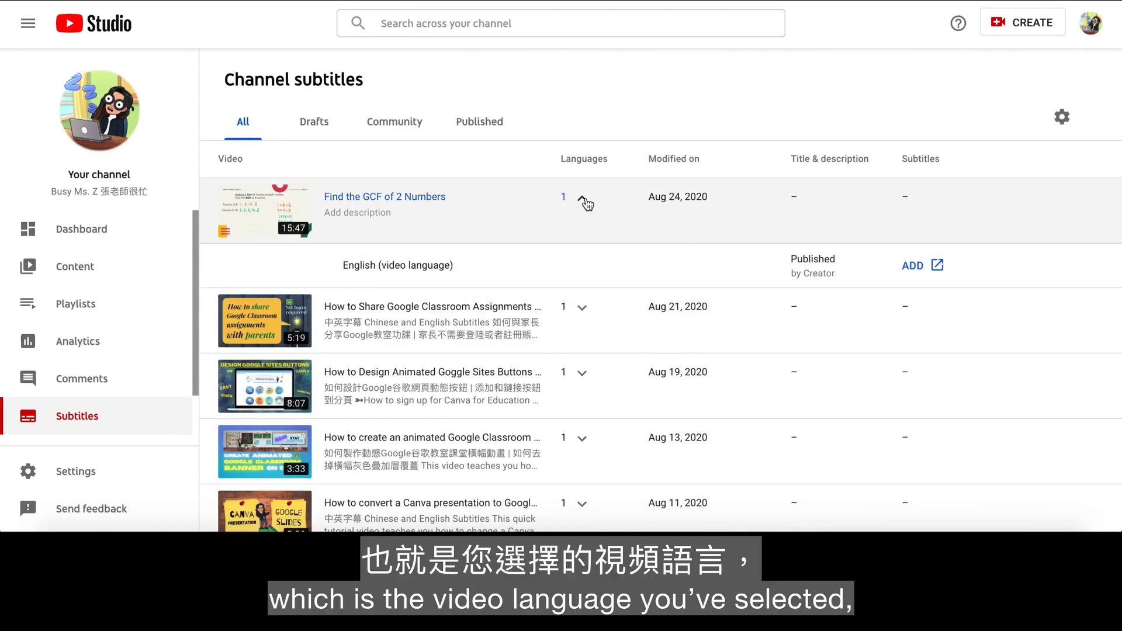
{"action": "left_click", "coordinate": [583, 200]}
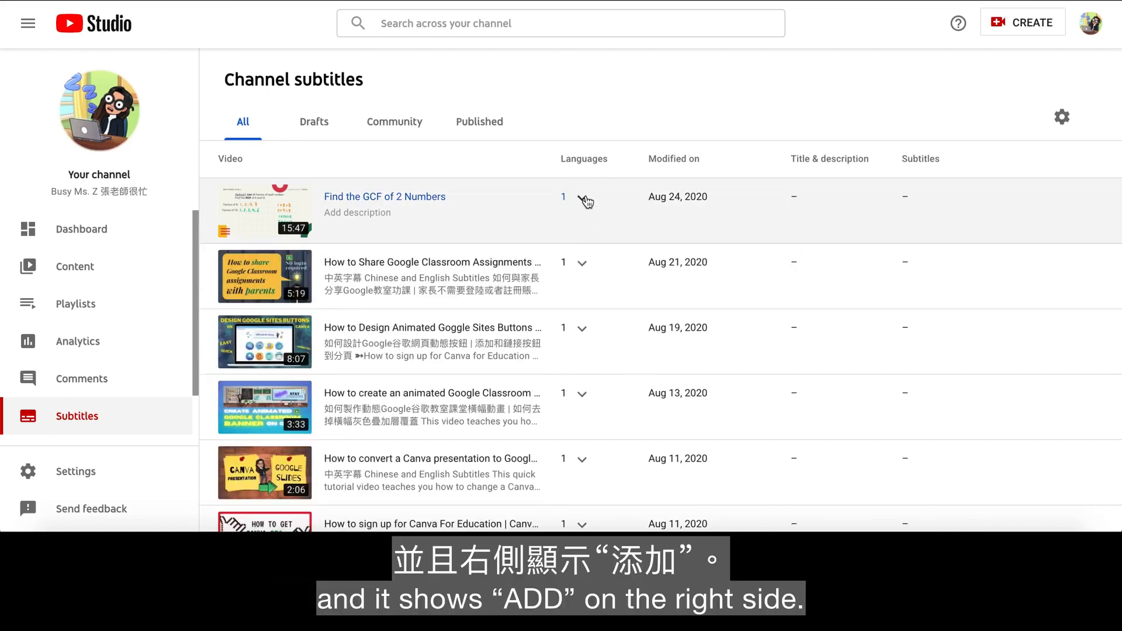
{"action": "left_click", "coordinate": [583, 200]}
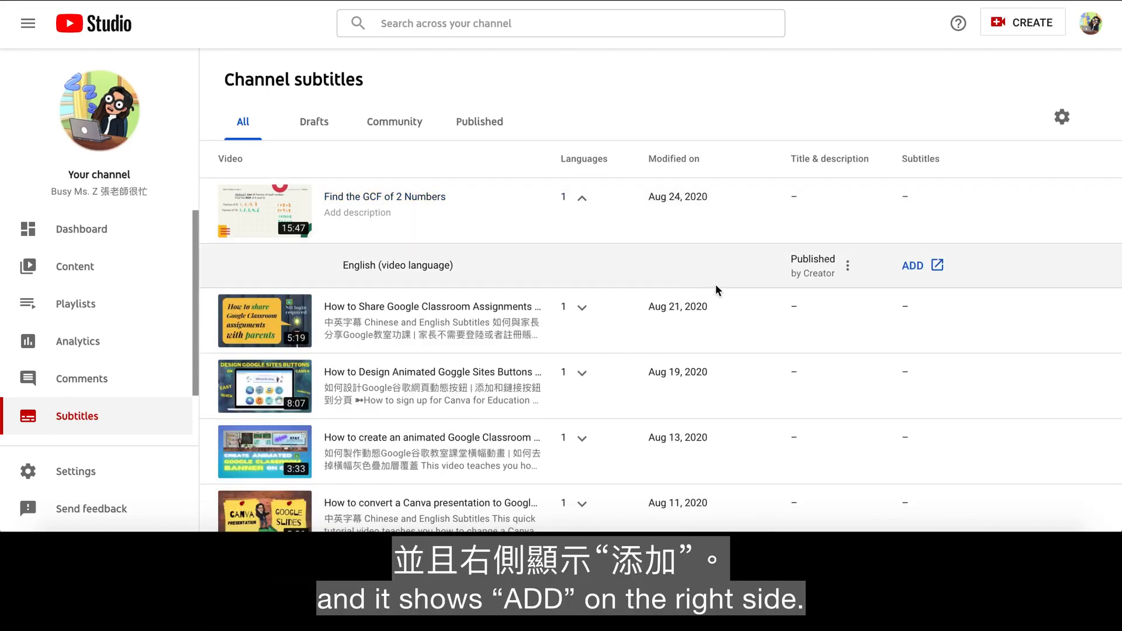
{"action": "left_click", "coordinate": [583, 200]}
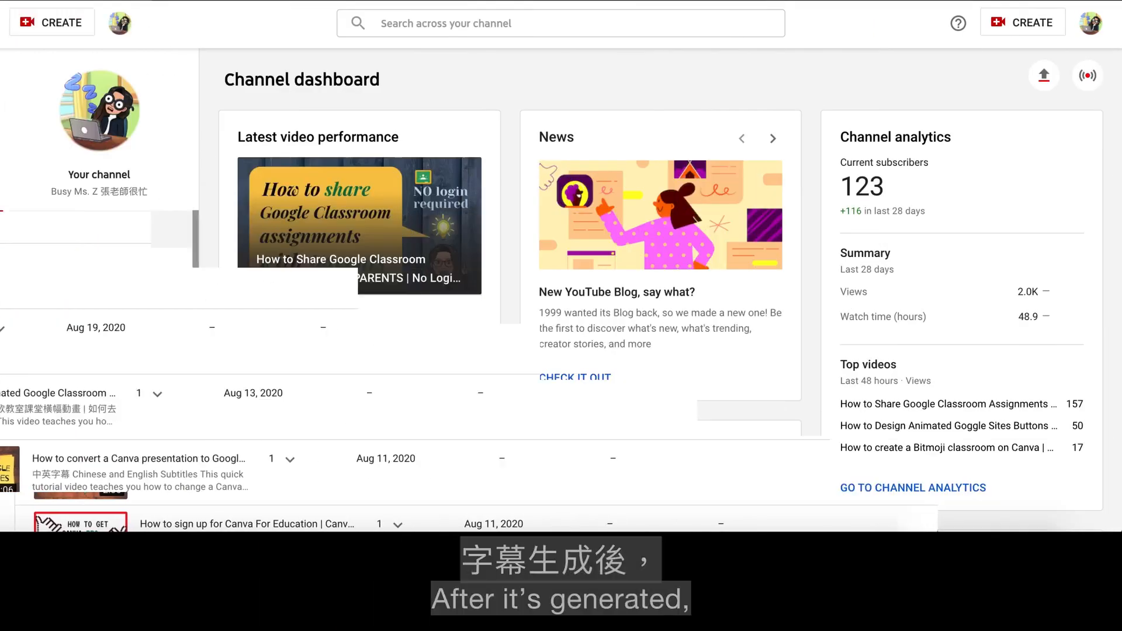
{"action": "left_click", "coordinate": [127, 417]}
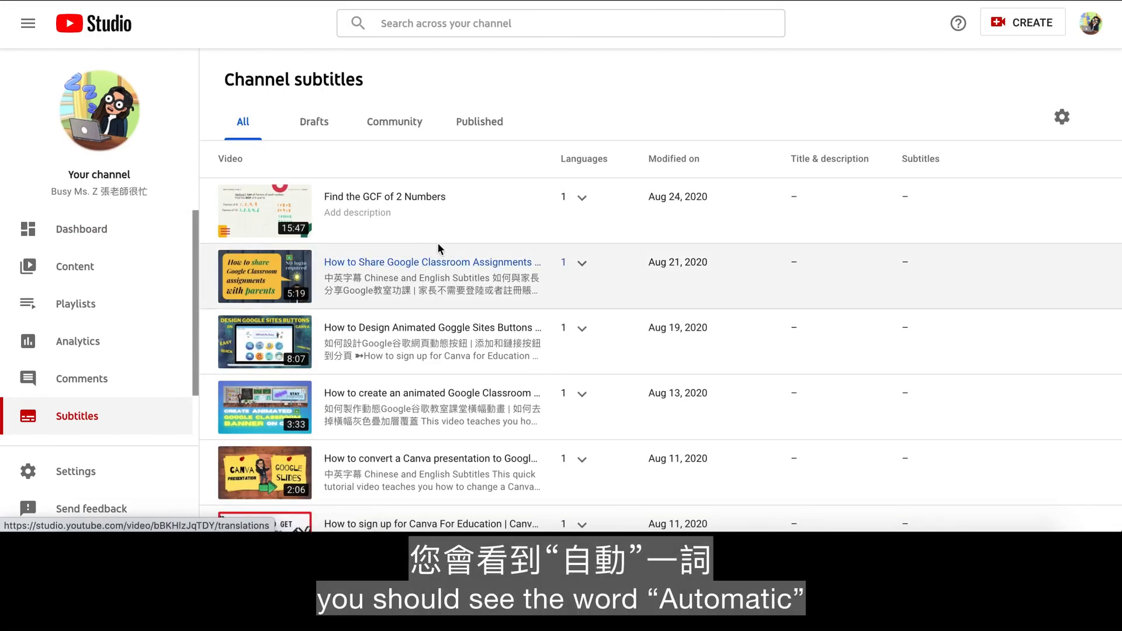
{"action": "left_click", "coordinate": [583, 199]}
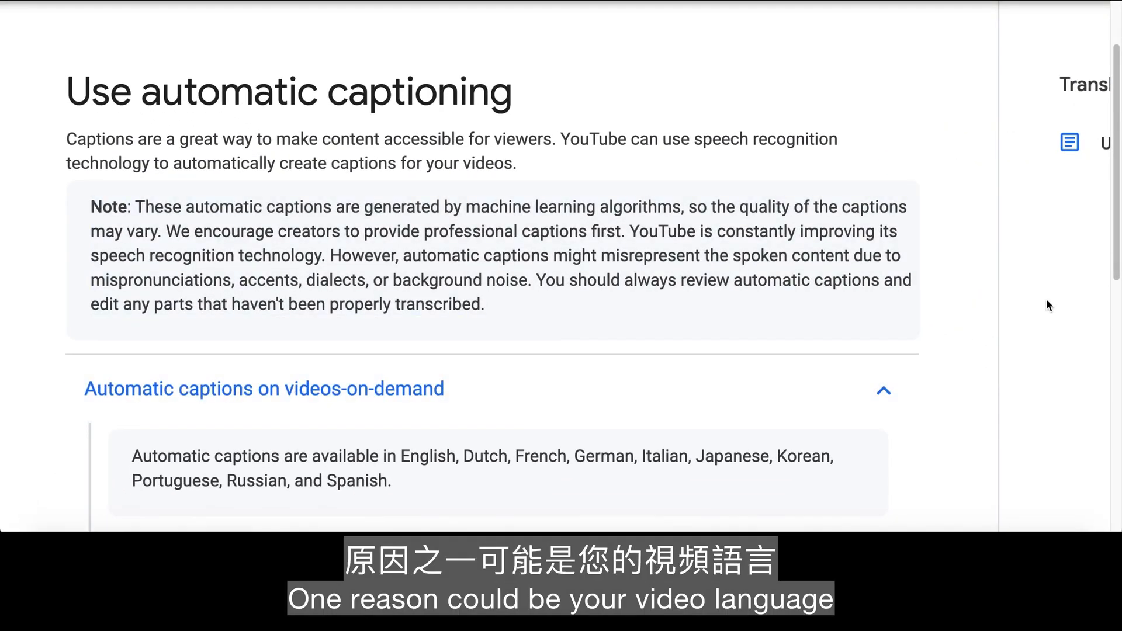
- Read the "Use automatic captioning" help article, including which languages support automatic captions on videos-on-demand
{"action": "scroll", "coordinate": [1046, 304], "scroll_direction": "down", "scroll_amount": 3}
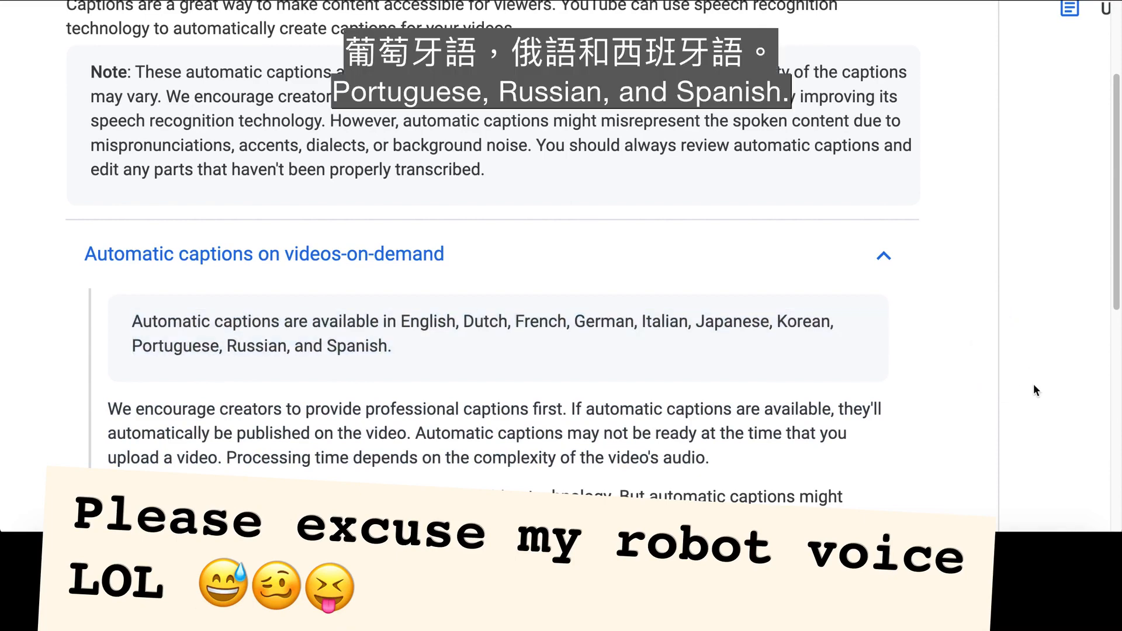
{"action": "scroll", "coordinate": [1034, 386], "scroll_direction": "down", "scroll_amount": 10}
{"action": "scroll", "coordinate": [1035, 387], "scroll_direction": "down", "scroll_amount": 1}
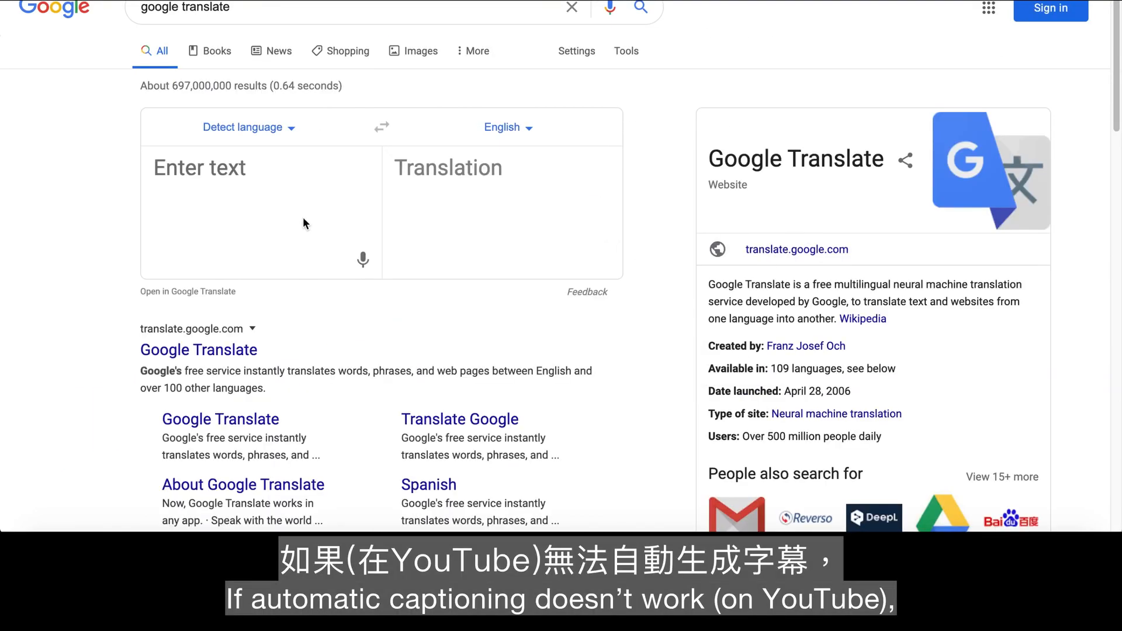
- Set the source language in the Google Translate widget to English and start voice input, allowing microphone access
{"action": "left_click", "coordinate": [282, 131]}
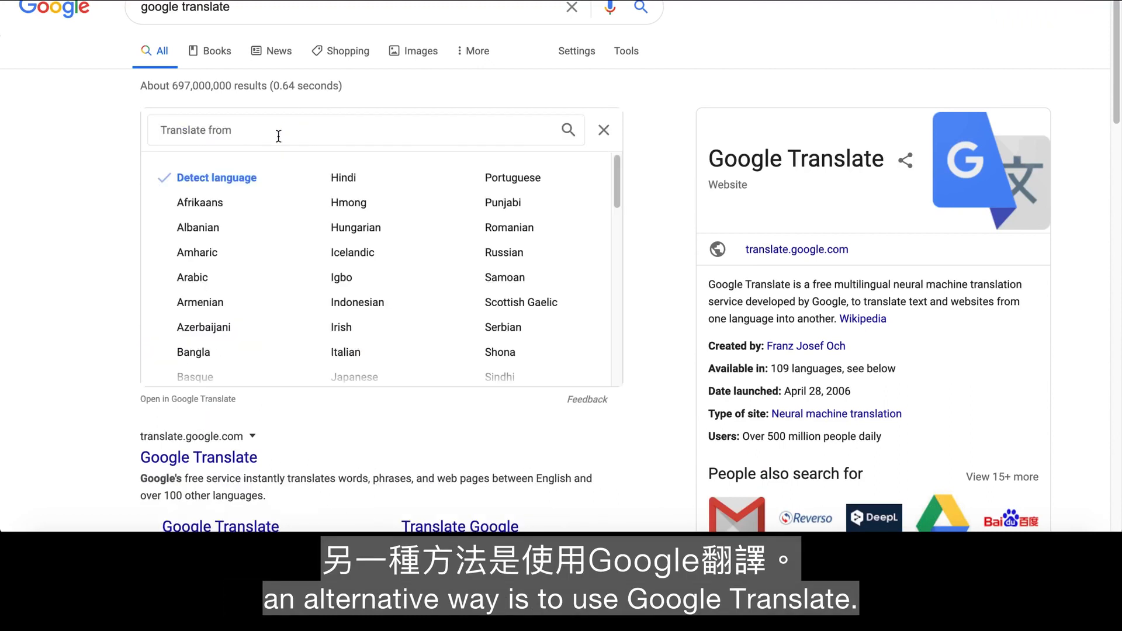
{"action": "scroll", "coordinate": [320, 330], "scroll_direction": "down", "scroll_amount": 2}
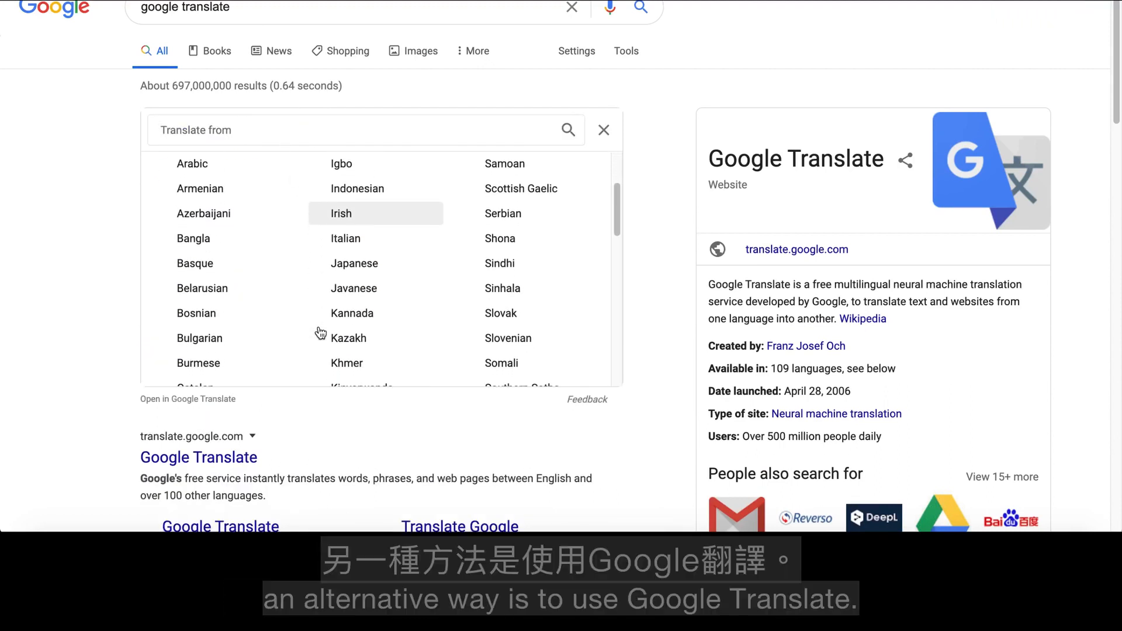
{"action": "scroll", "coordinate": [320, 333], "scroll_direction": "down", "scroll_amount": 5}
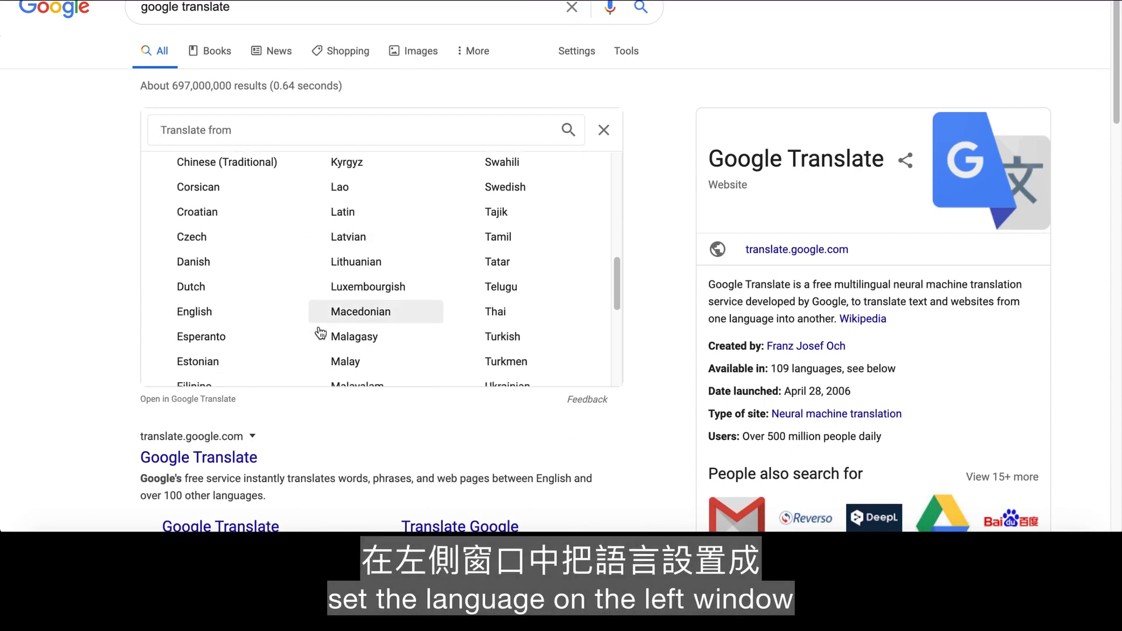
{"action": "left_click", "coordinate": [205, 277]}
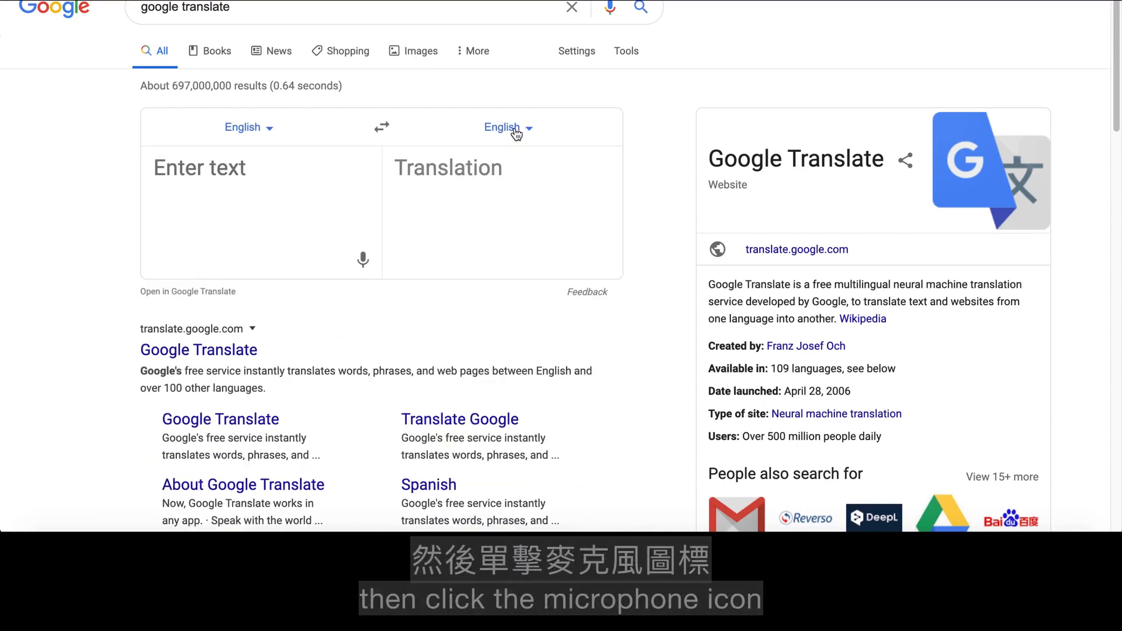
{"action": "left_click", "coordinate": [363, 262]}
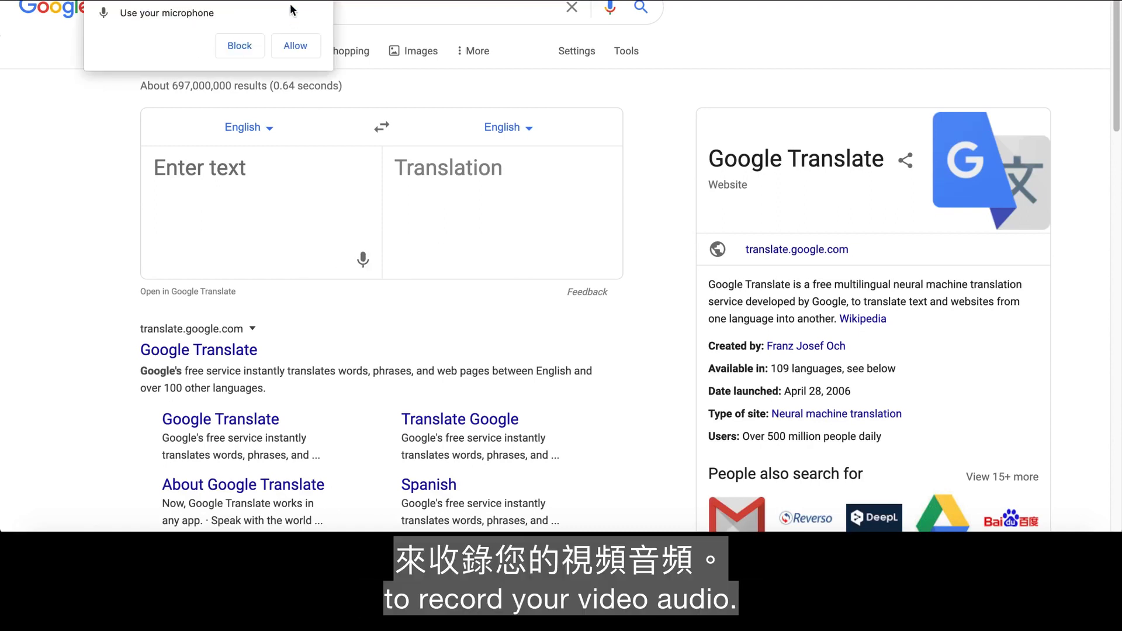
{"action": "left_click", "coordinate": [298, 46]}
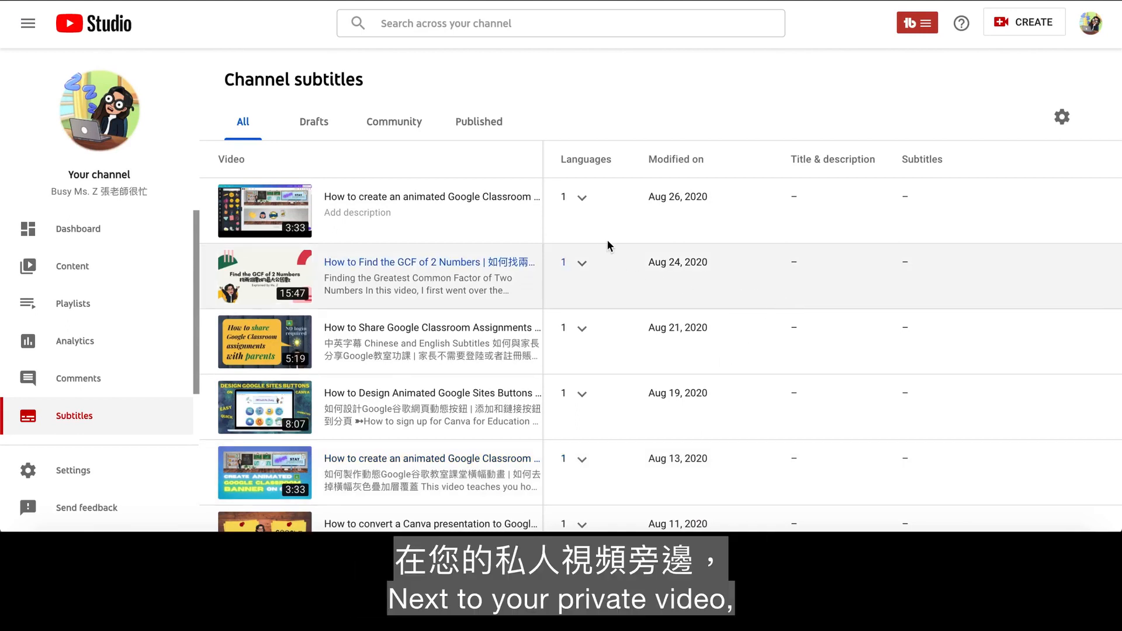
- Add English subtitles to the Aug 26, 2020 Google Classroom banner video by pasting its transcript into Transcribe and auto-sync and setting the timings
{"action": "left_click", "coordinate": [582, 198]}
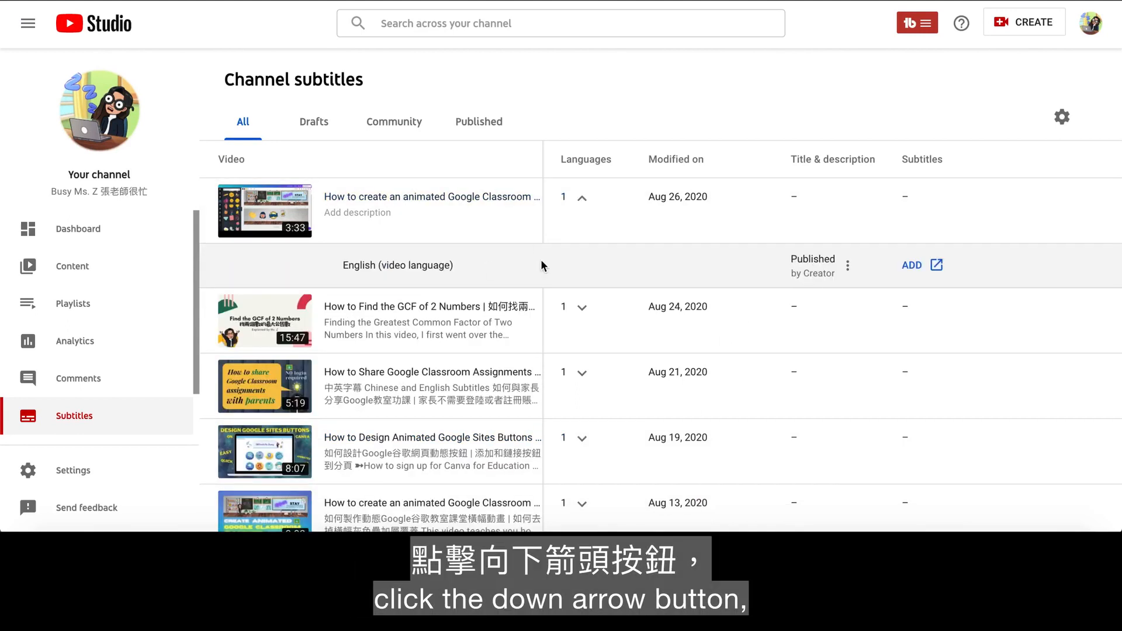
{"action": "left_click", "coordinate": [920, 266]}
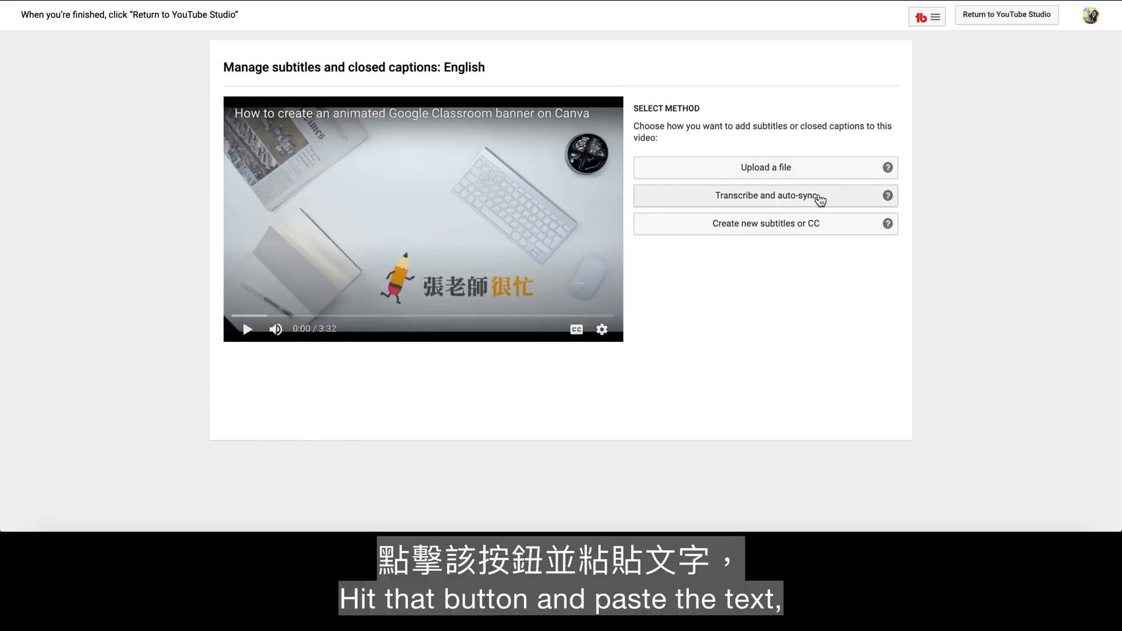
{"action": "left_click", "coordinate": [821, 200]}
{"action": "right_click", "coordinate": [780, 201]}
{"action": "left_click", "coordinate": [805, 299]}
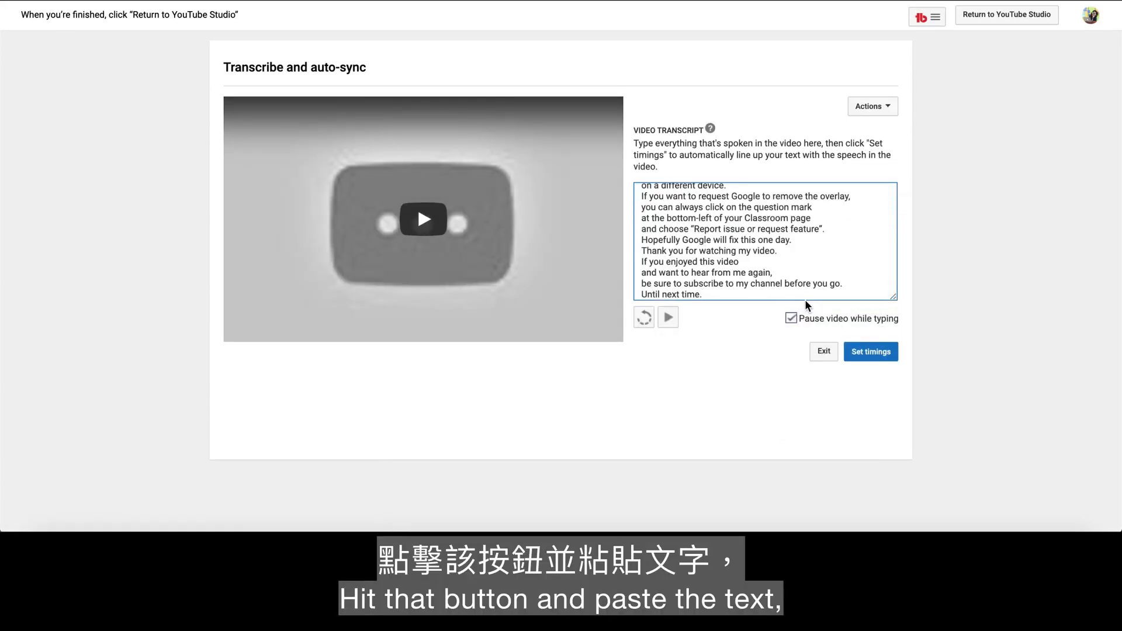
{"action": "left_click", "coordinate": [891, 359]}
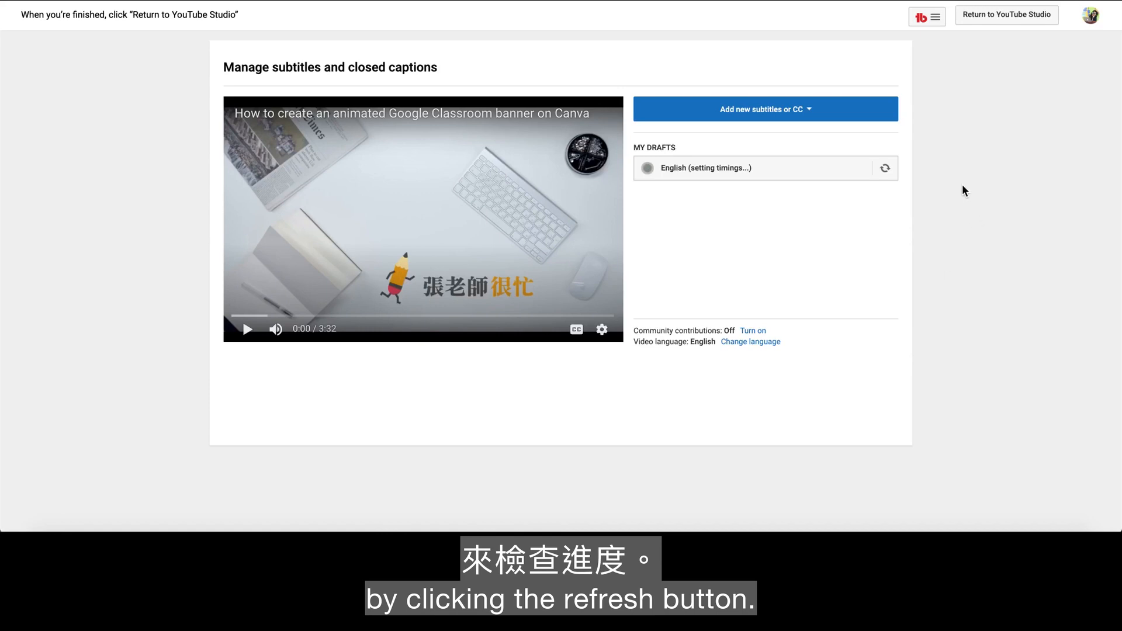
- Check the timing progress of the English subtitle draft for the animated Google Classroom banner video
{"action": "left_click", "coordinate": [886, 171]}
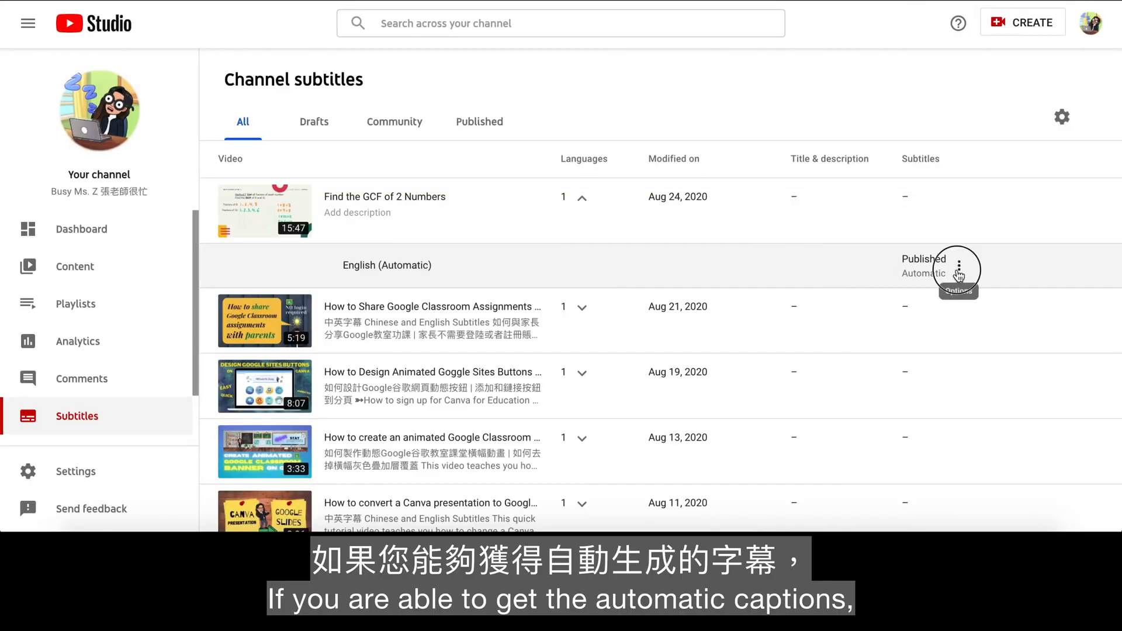
- Open the automatic English subtitles of the Find the GCF of 2 Numbers video for editing in Classic Studio and play the video's opening
{"action": "left_click", "coordinate": [956, 273]}
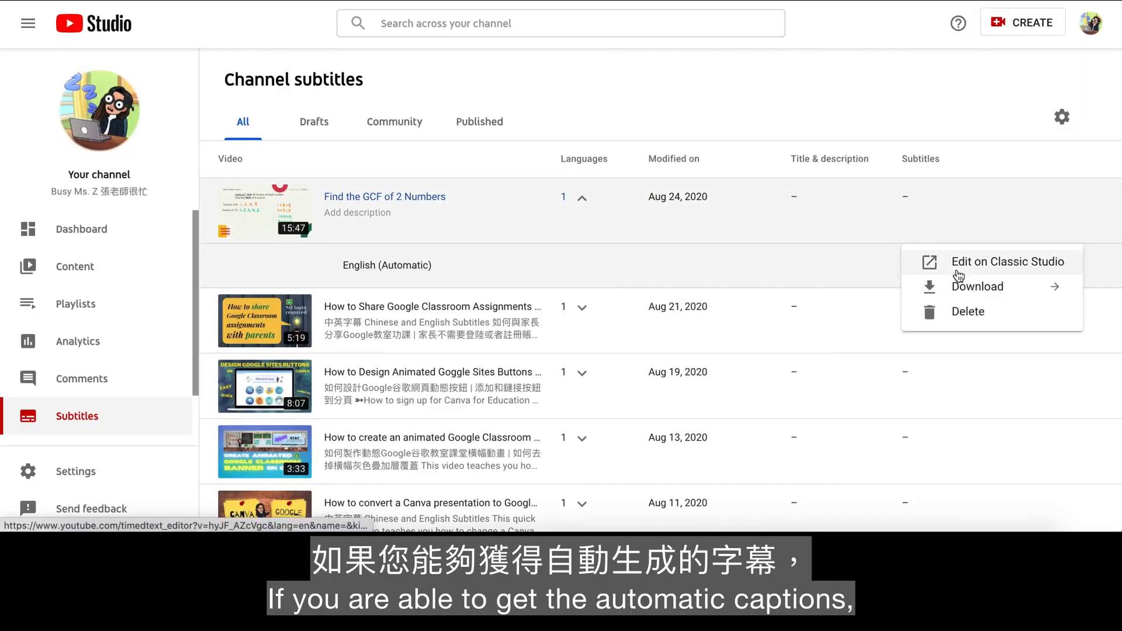
{"action": "left_click", "coordinate": [963, 271]}
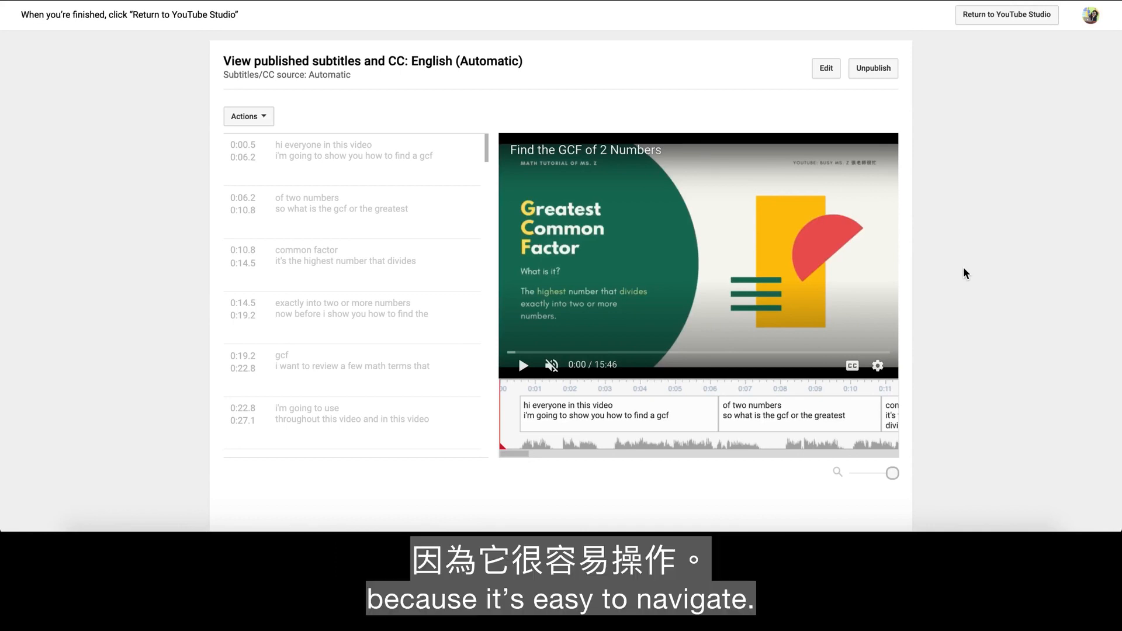
{"action": "left_click", "coordinate": [826, 68]}
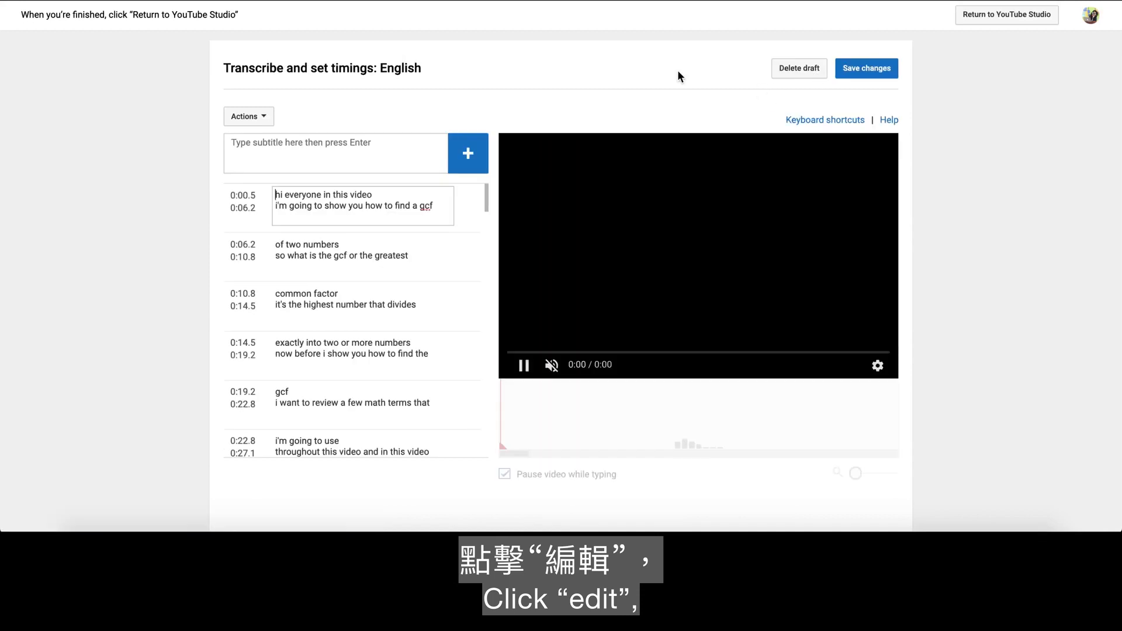
{"action": "left_click", "coordinate": [523, 365]}
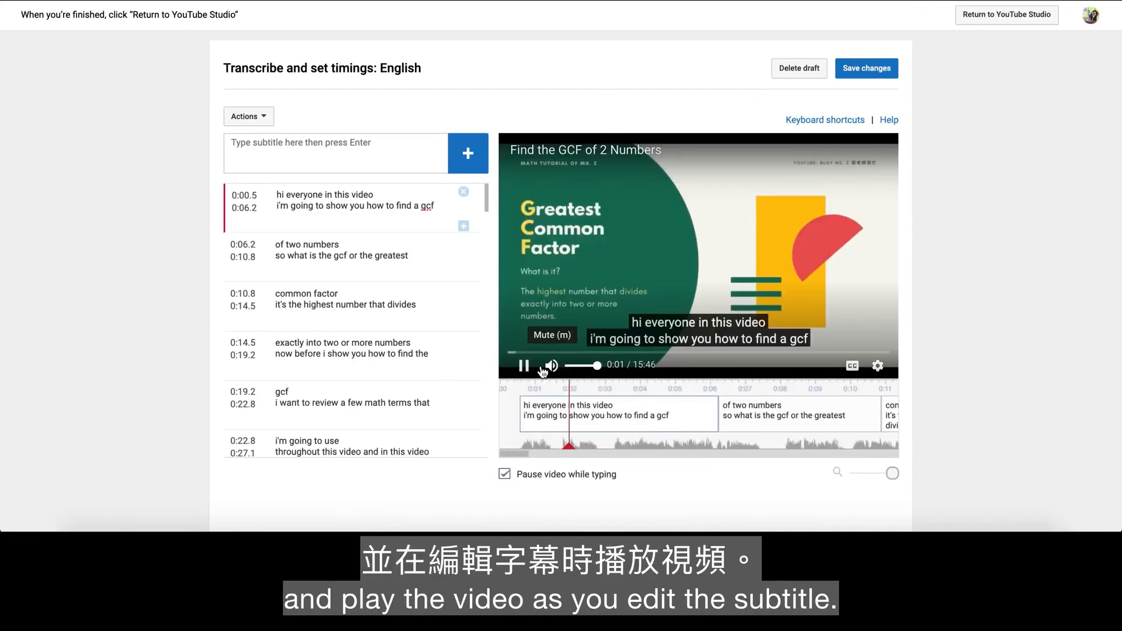
{"action": "left_click", "coordinate": [525, 369]}
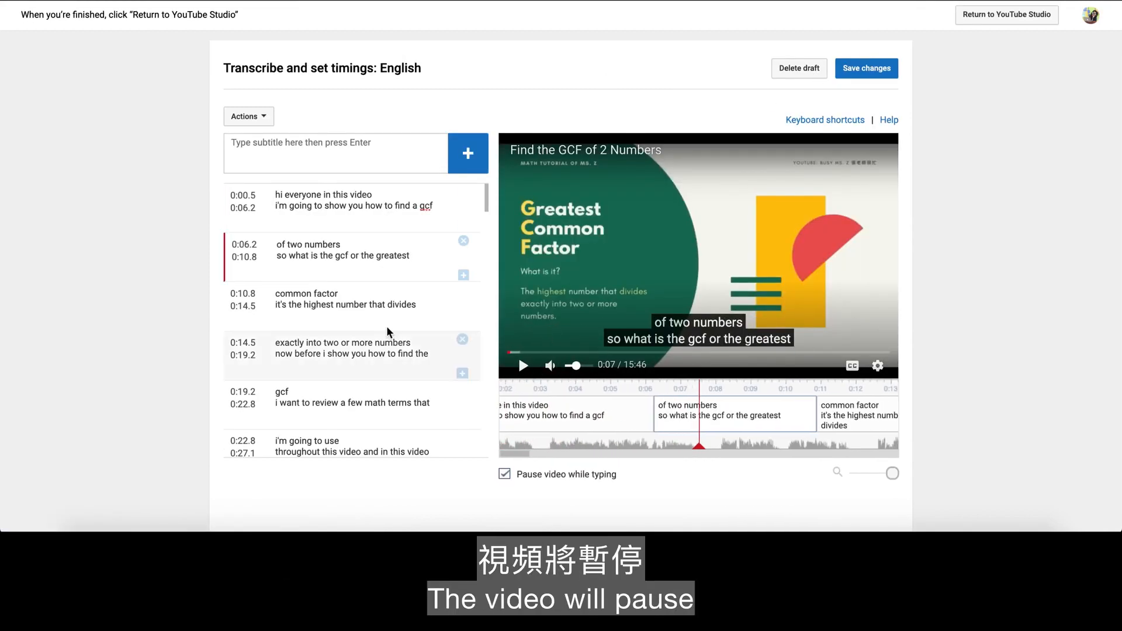
- Split the first subtitle after "Hi everyone." with a capital H and a period, and begin the remaining line with a capital "In"
{"action": "left_click", "coordinate": [283, 191]}
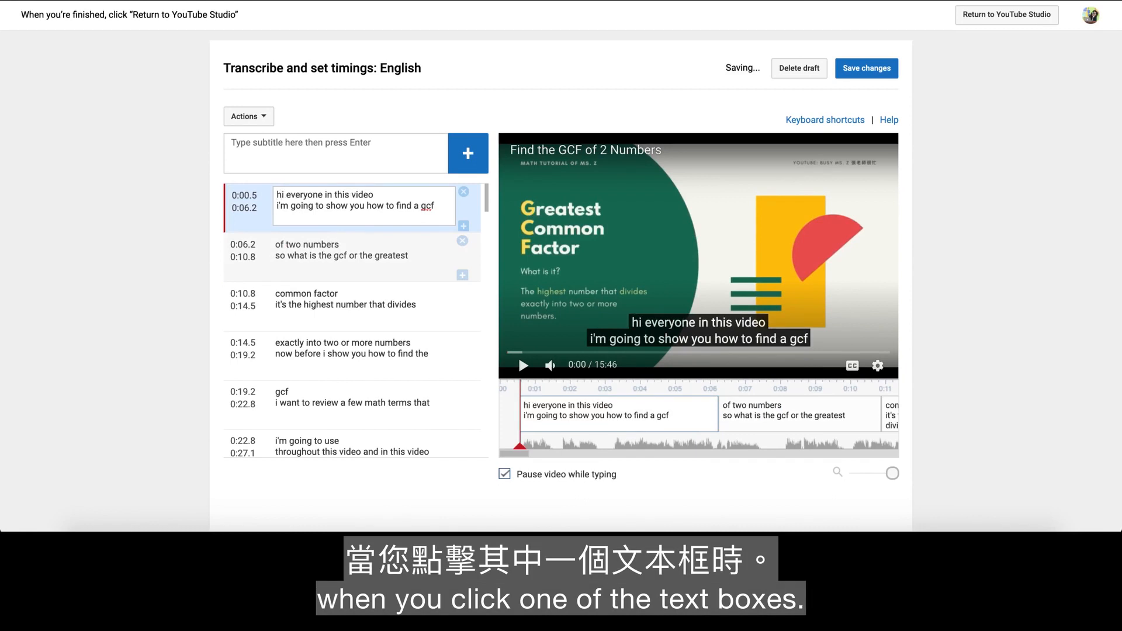
{"action": "key", "text": "BackSpace"}
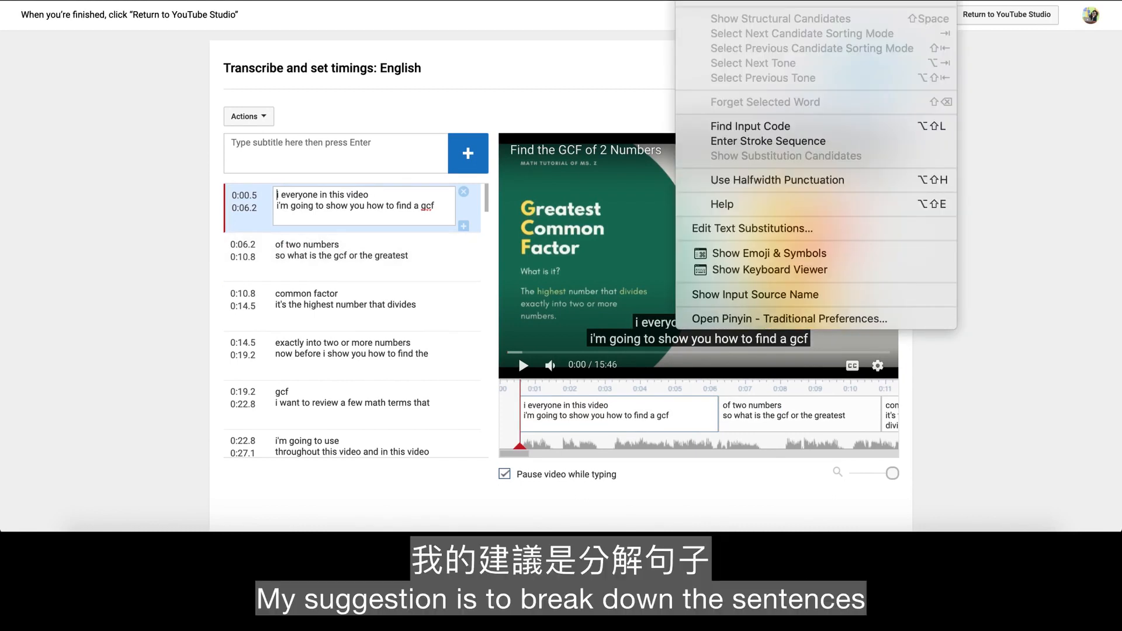
{"action": "type", "text": "H"}
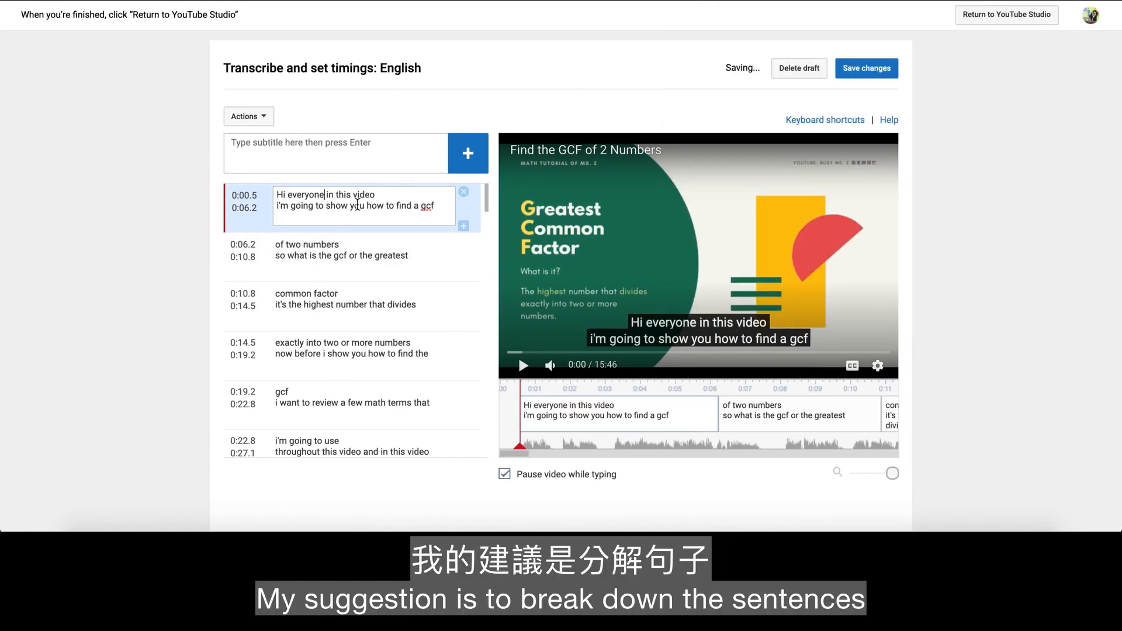
{"action": "type", "text": "."}
{"action": "key", "text": "Return"}
{"action": "key", "text": "BackSpace"}
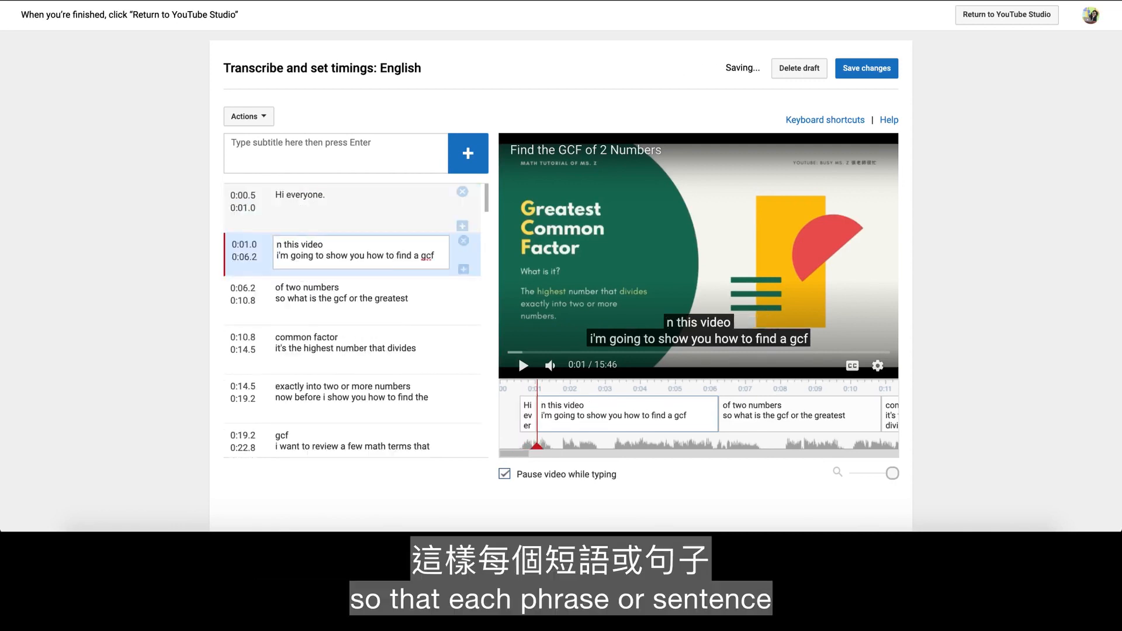
{"action": "type", "text": "I"}
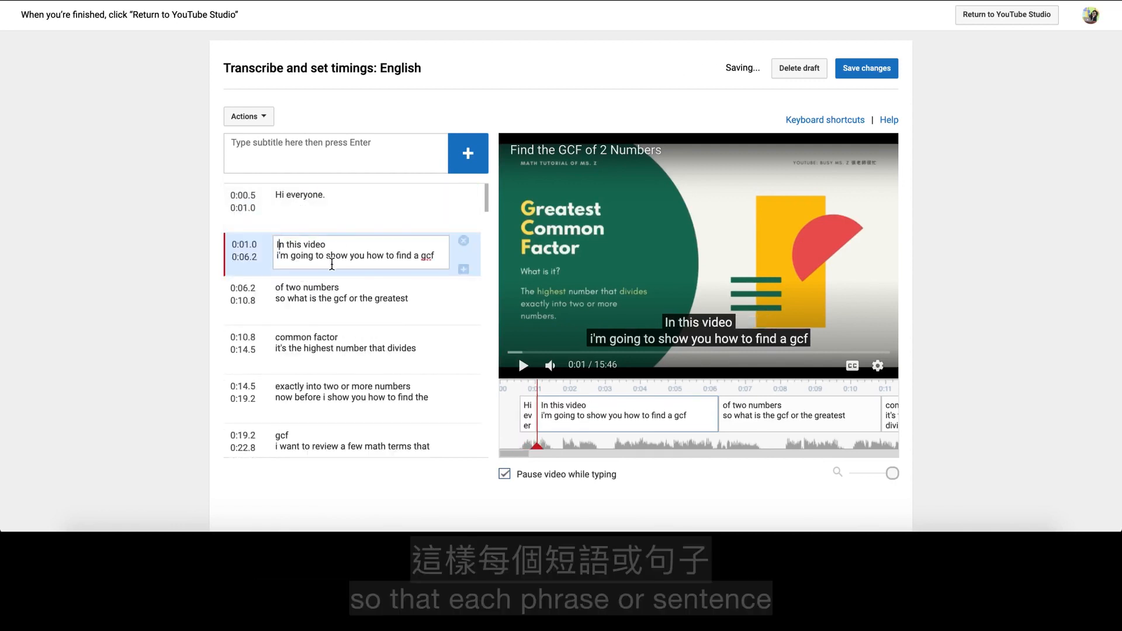
- Separate "In this video" into its own subtitle and change "i'm" to "I am" in the line that follows it
{"action": "left_click", "coordinate": [340, 246]}
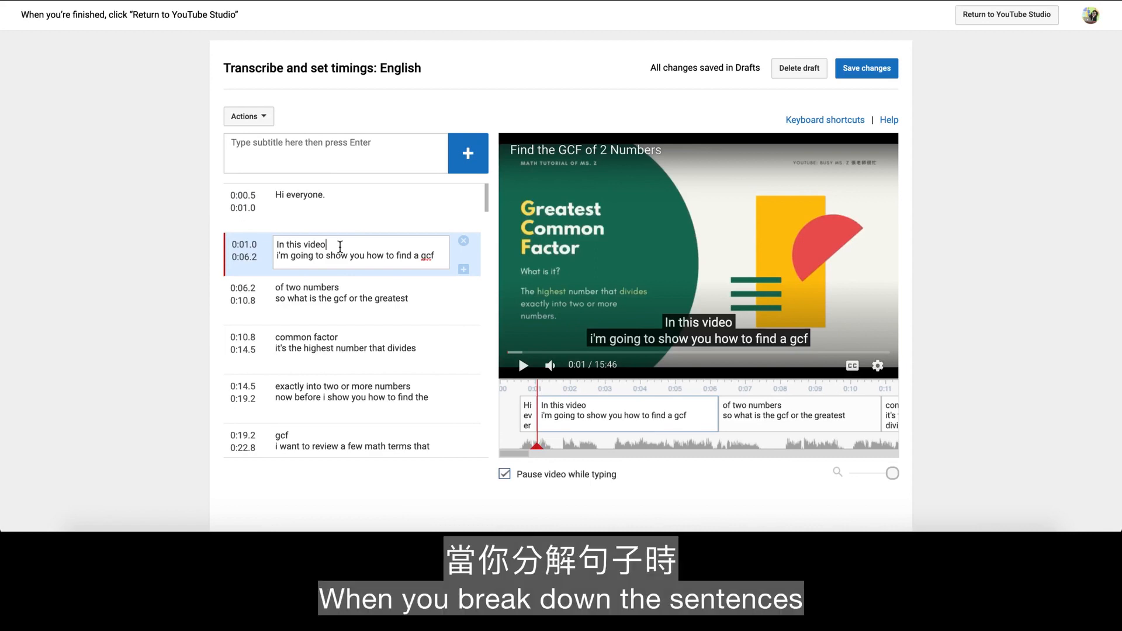
{"action": "key", "text": "Return"}
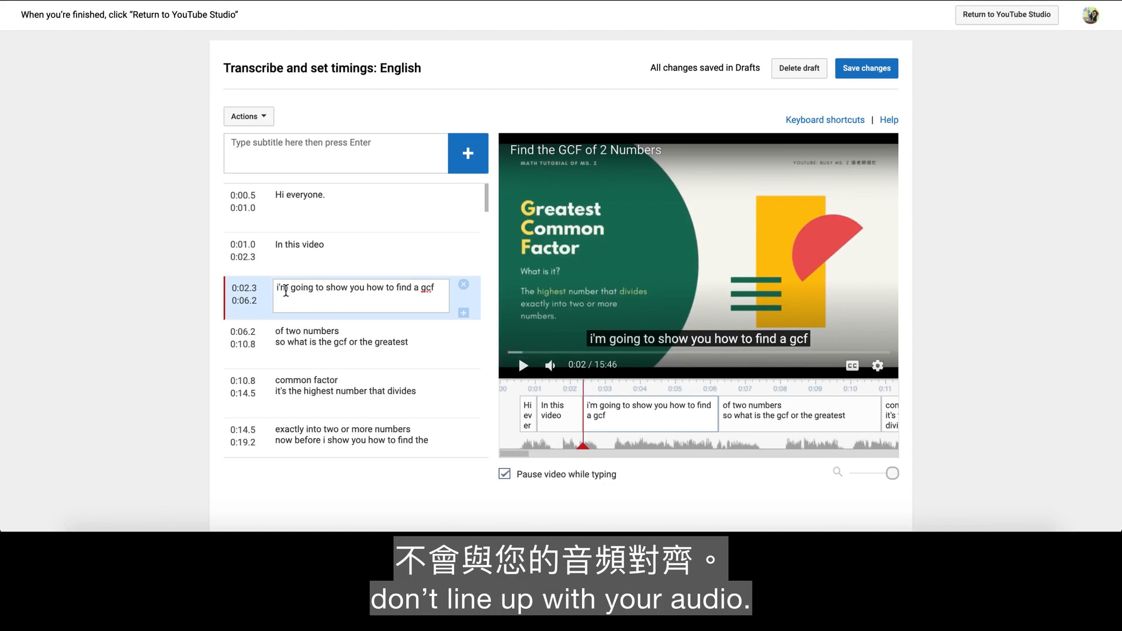
{"action": "left_click_drag", "start_coordinate": [288, 291], "coordinate": [271, 285]}
{"action": "type", "text": "I am"}
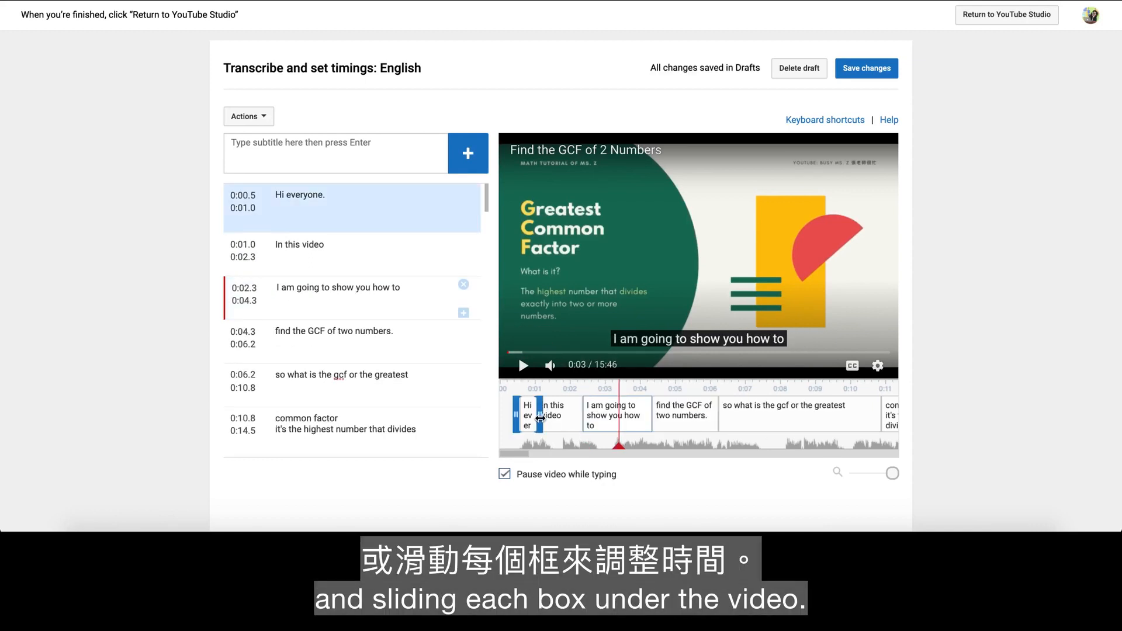
- Retime "Hi everyone." to end at 0:01.5, "In this video" to 0:01.8–0:02.8, and "I am going to show you how to" to 0:03.1–0:04.6
{"action": "left_click_drag", "start_coordinate": [540, 417], "coordinate": [555, 419]}
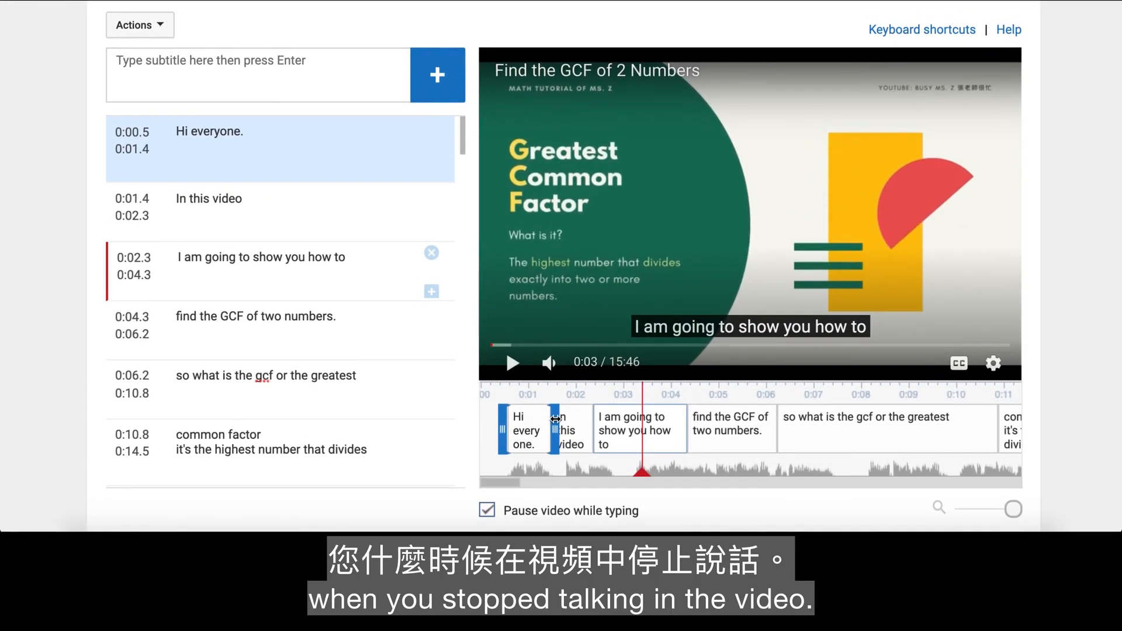
{"action": "left_click_drag", "start_coordinate": [556, 418], "coordinate": [619, 430]}
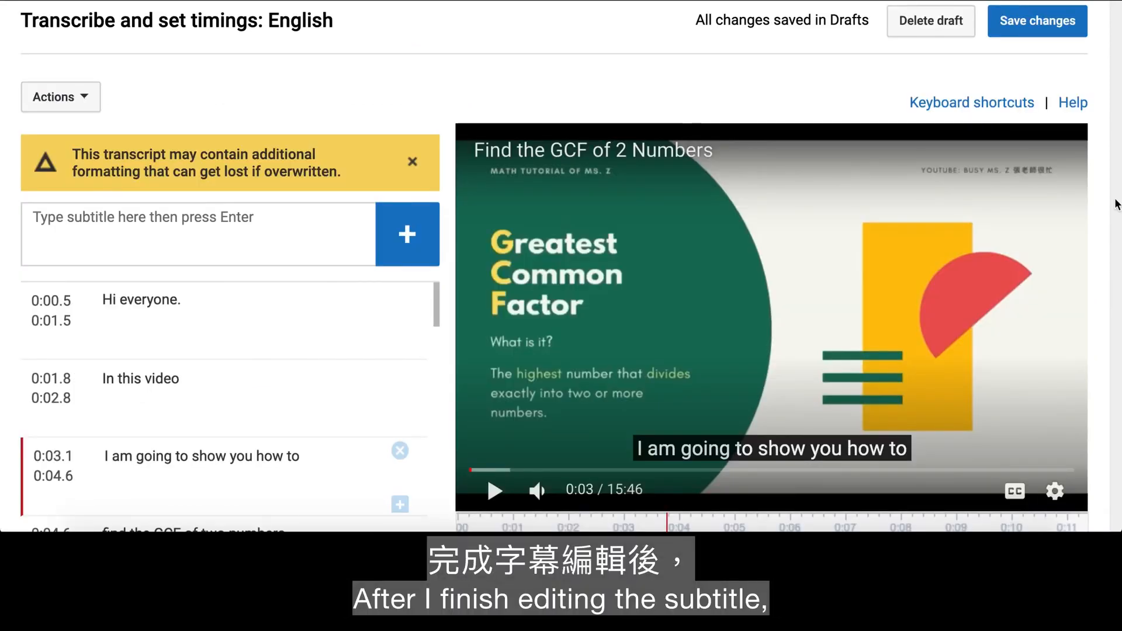
- Save and publish the edited English subtitles, and return to YouTube Studio
{"action": "left_click", "coordinate": [1037, 20]}
{"action": "left_click", "coordinate": [745, 397]}
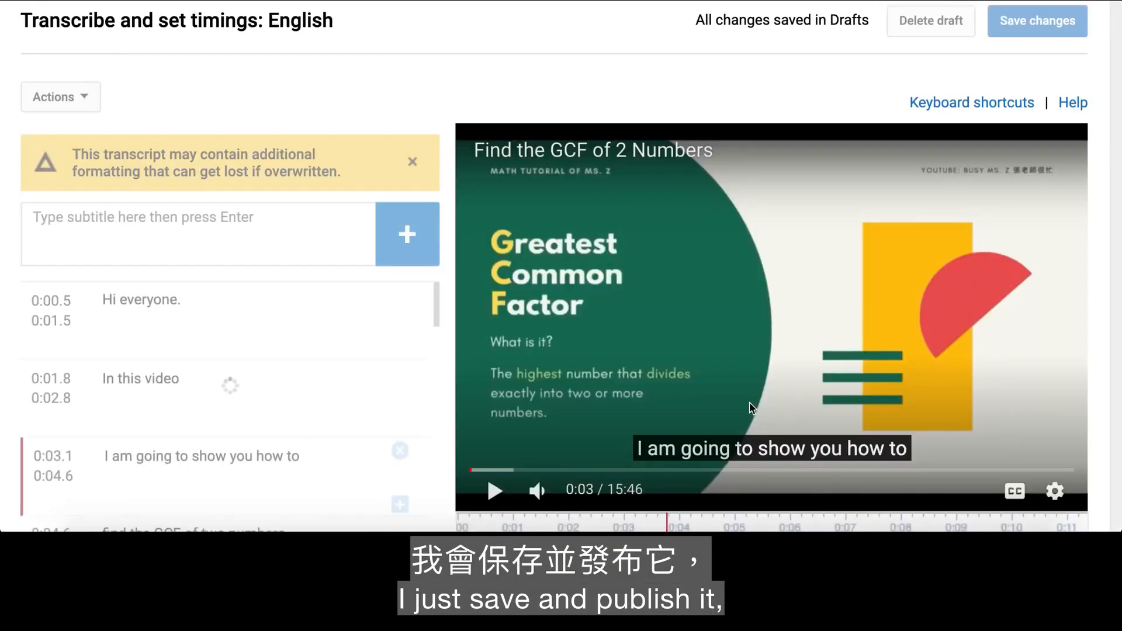
{"action": "left_click", "coordinate": [990, 19]}
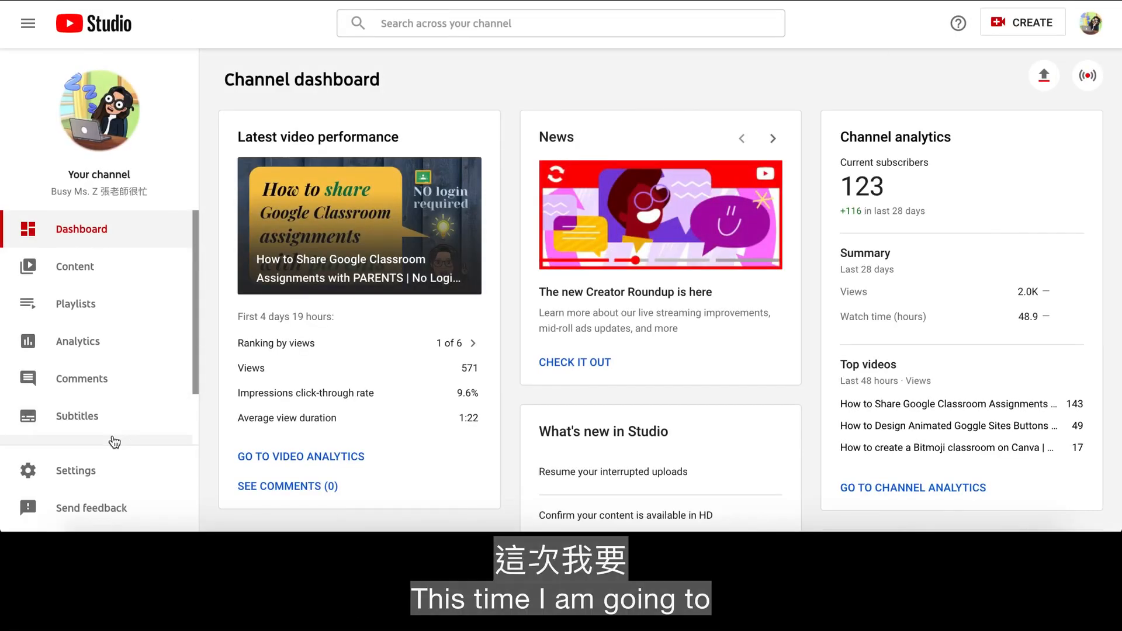
- Open the published English (video language) subtitles of the Find the GCF of 2 Numbers video in Classic Studio
{"action": "left_click", "coordinate": [110, 419]}
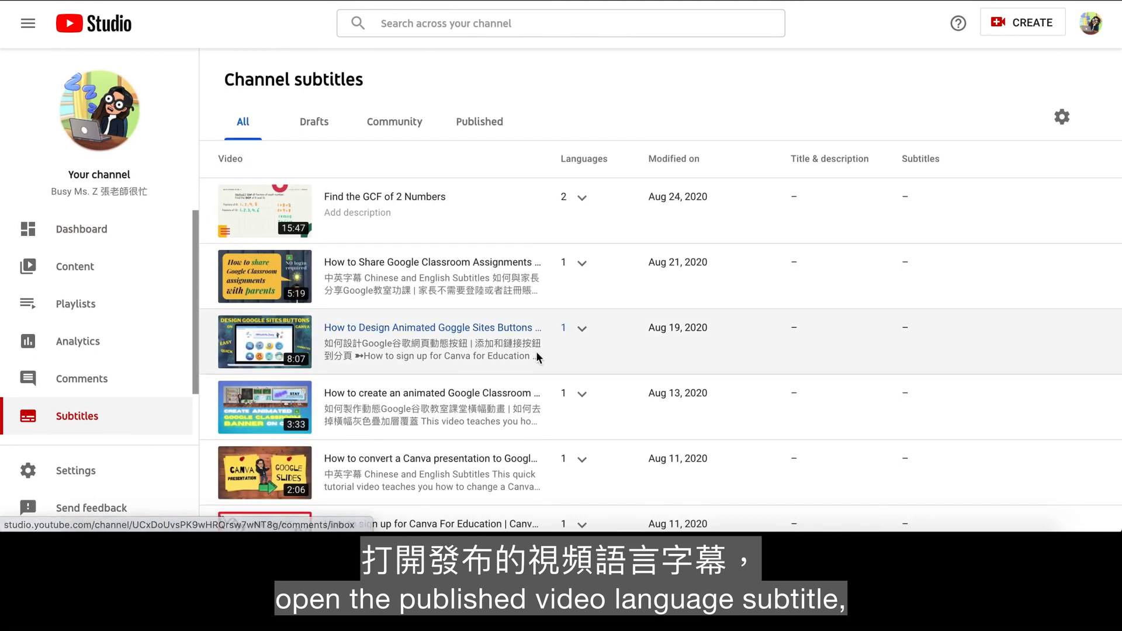
{"action": "left_click", "coordinate": [583, 199]}
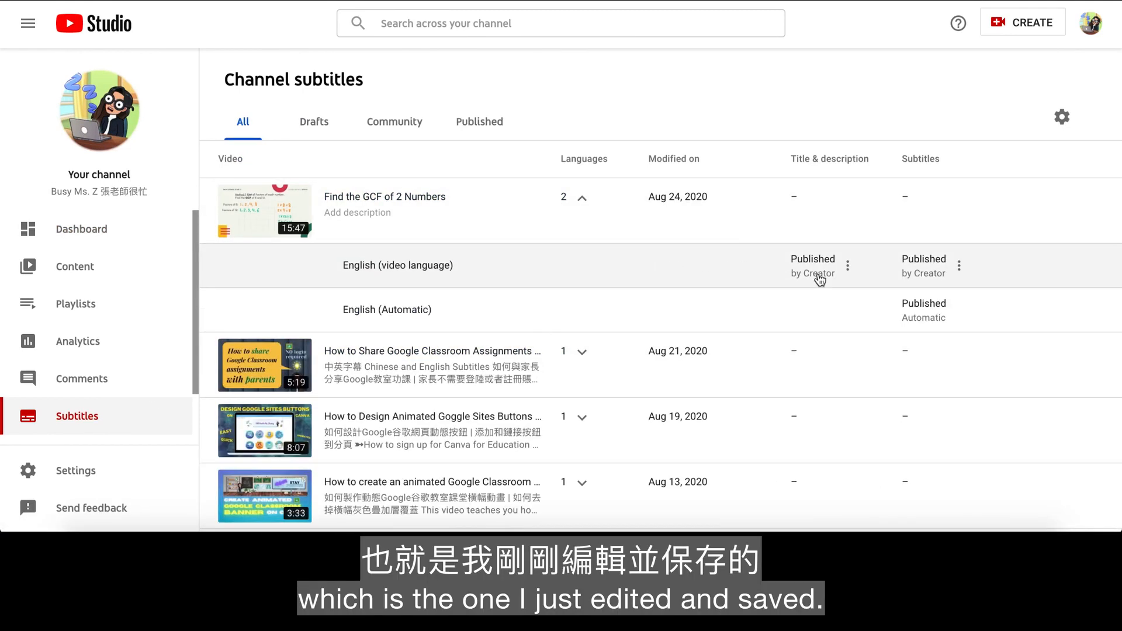
{"action": "left_click", "coordinate": [959, 265]}
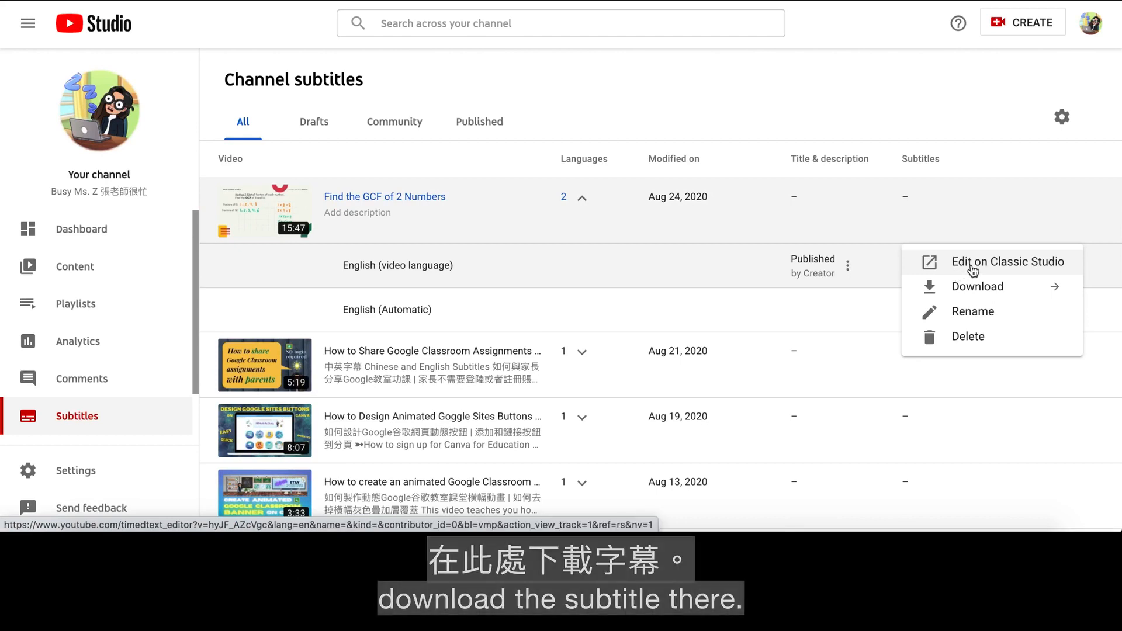
{"action": "left_click", "coordinate": [970, 264]}
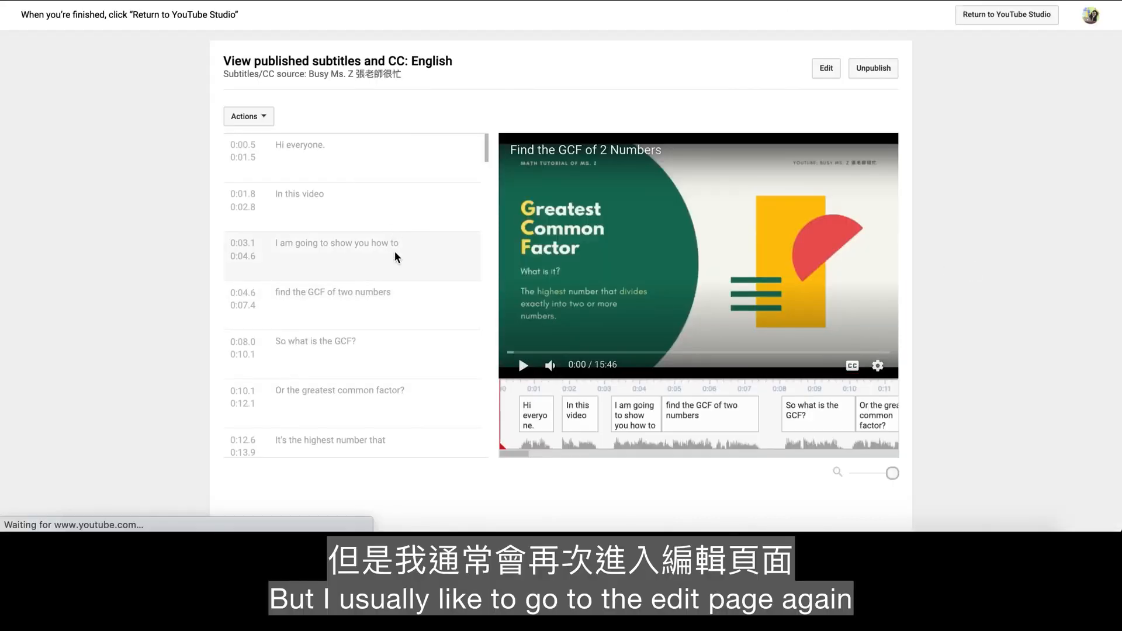
- Review the published English subtitles and download them as an .srt file
{"action": "scroll", "coordinate": [389, 286], "scroll_direction": "down", "scroll_amount": 3}
{"action": "scroll", "coordinate": [389, 287], "scroll_direction": "down", "scroll_amount": 10}
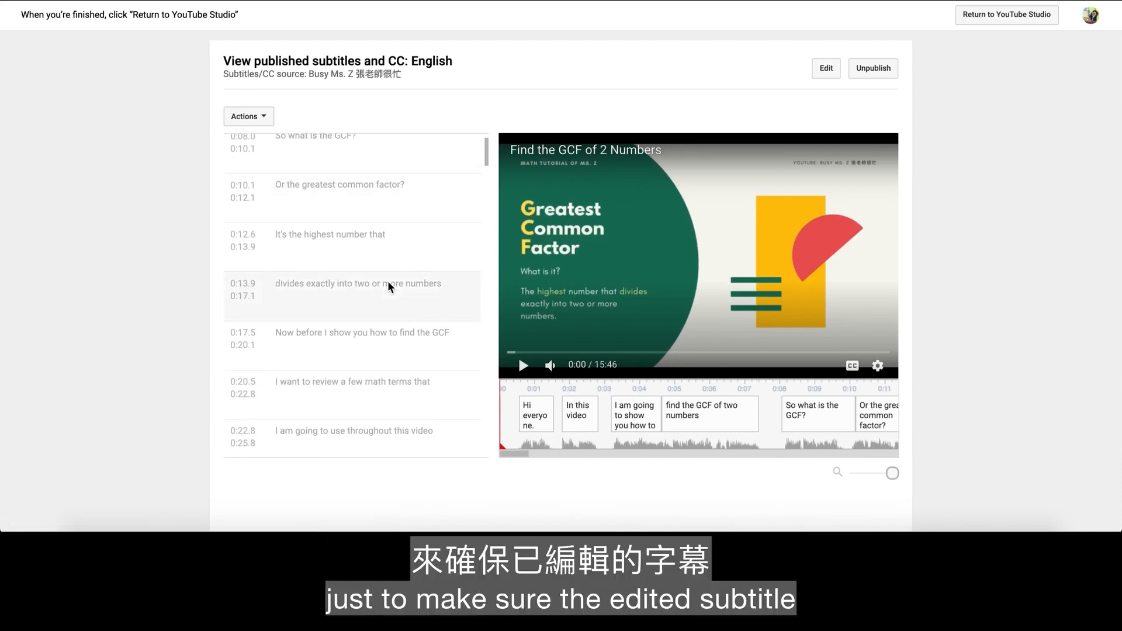
{"action": "scroll", "coordinate": [389, 286], "scroll_direction": "down", "scroll_amount": 2}
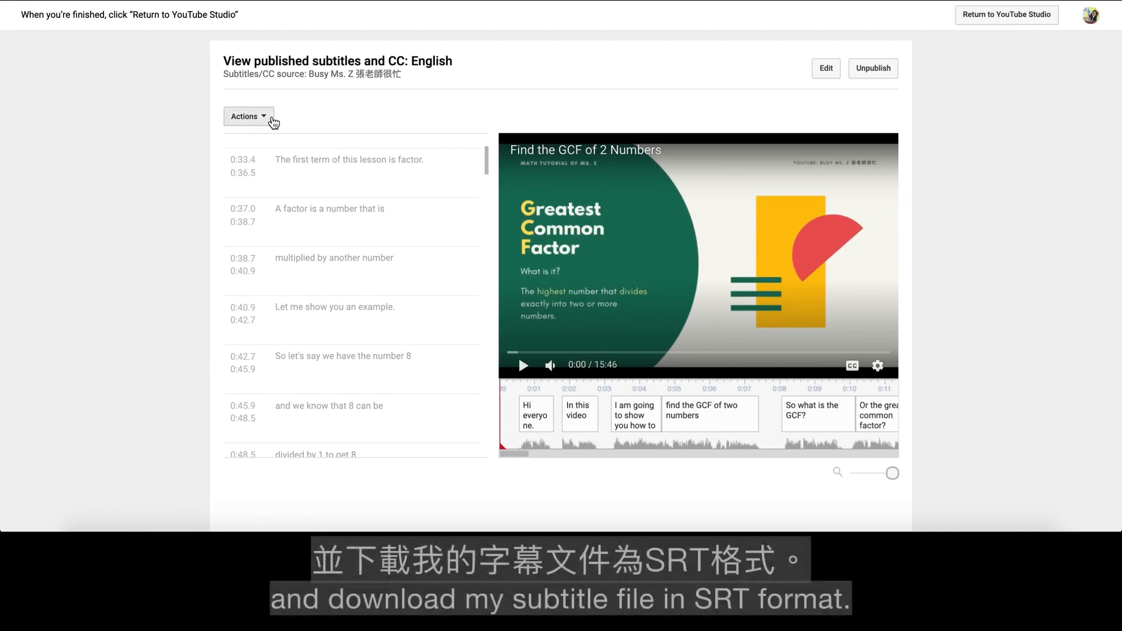
{"action": "left_click", "coordinate": [272, 120]}
{"action": "left_click", "coordinate": [266, 236]}
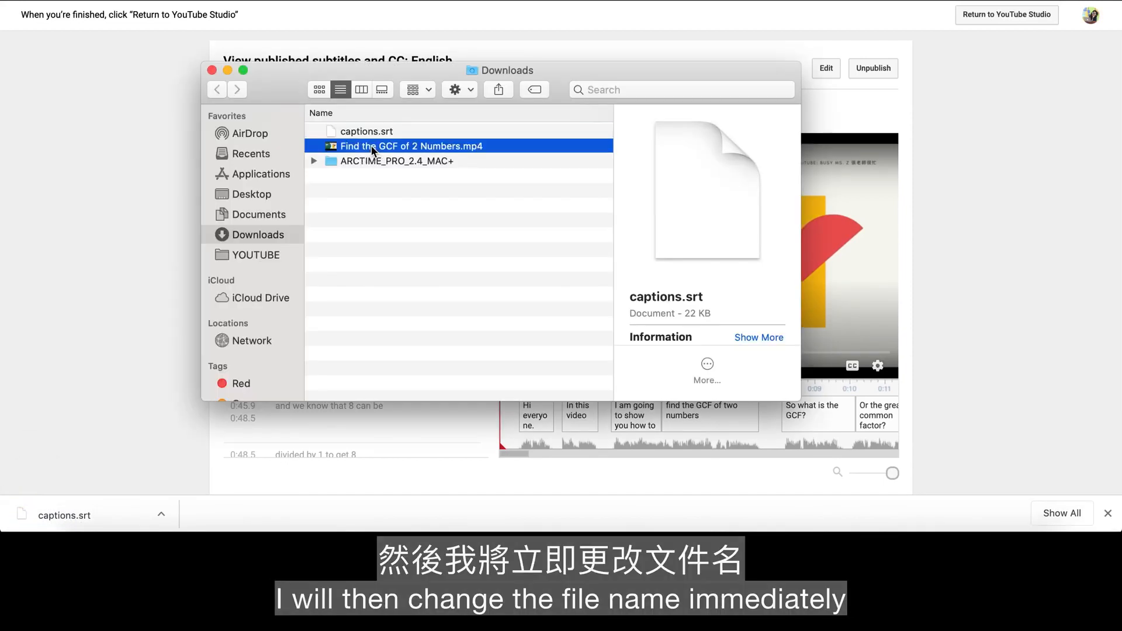
- Rename the downloaded captions.srt after the video file as "Find the GCF of 2 Numbers - English.srt"
{"action": "left_click", "coordinate": [372, 147]}
{"action": "key", "text": "cmd+c"}
{"action": "left_click", "coordinate": [375, 135]}
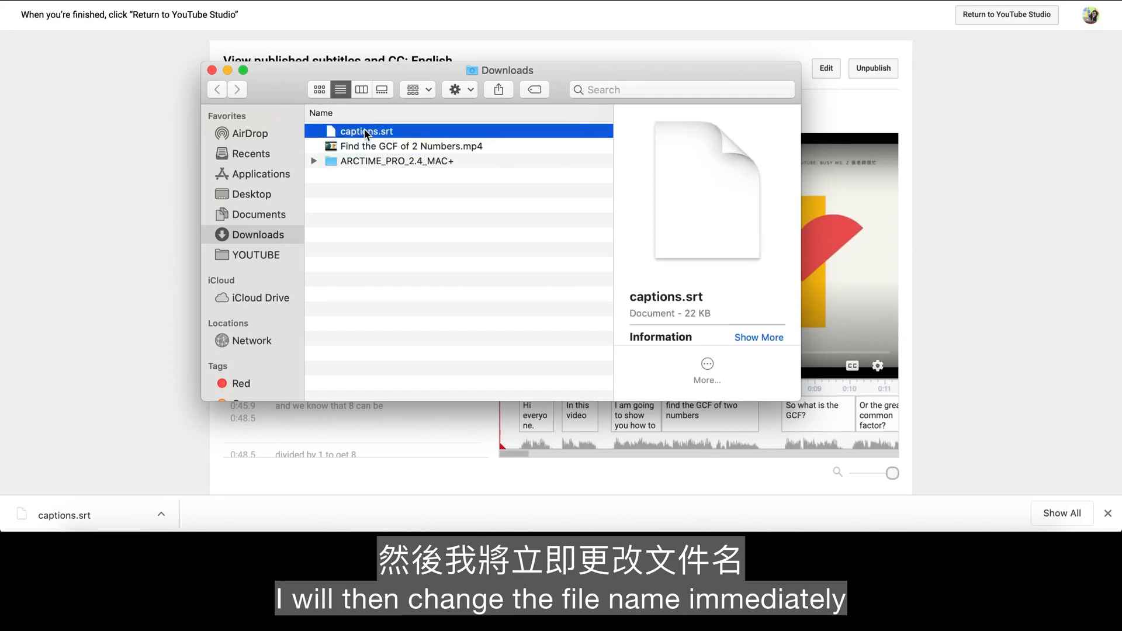
{"action": "key", "text": "Return"}
{"action": "key", "text": "cmd+v"}
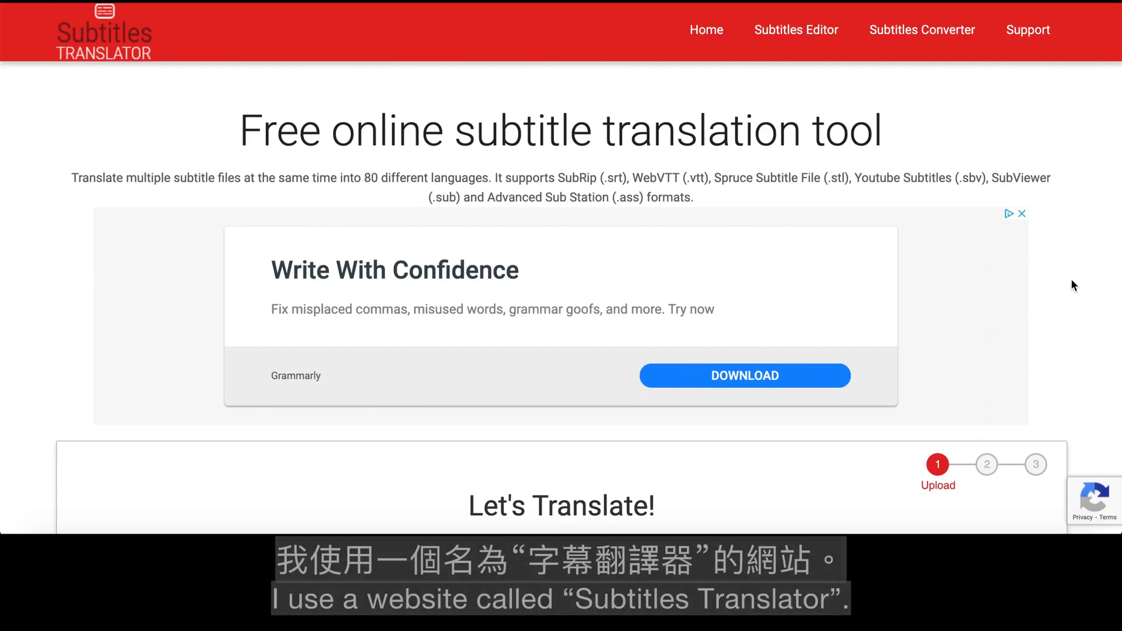
- On the Subtitles Translator website, upload the Find the GCF of 2 Numbers English .srt file and proceed to the translation stage
{"action": "scroll", "coordinate": [1073, 286], "scroll_direction": "down", "scroll_amount": 7}
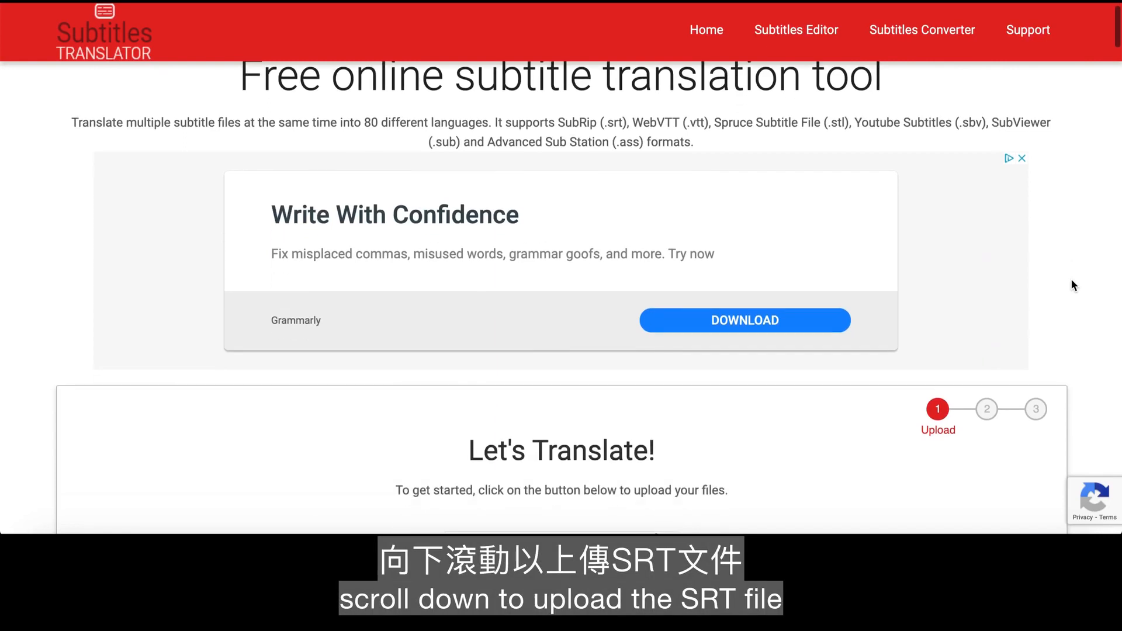
{"action": "left_click", "coordinate": [613, 439]}
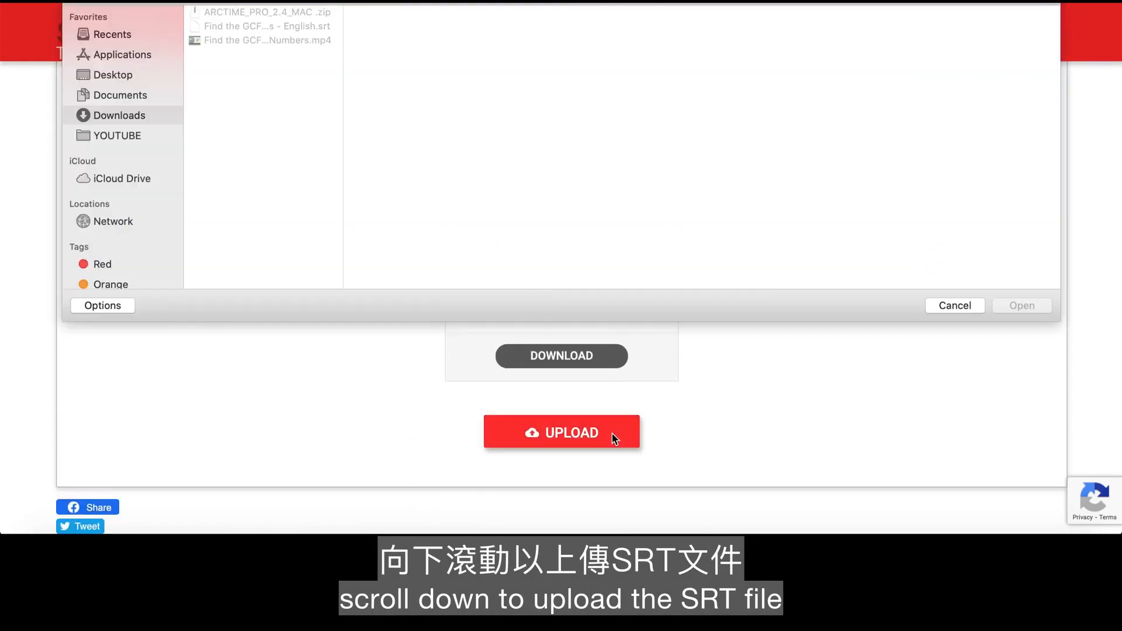
{"action": "left_click", "coordinate": [321, 28]}
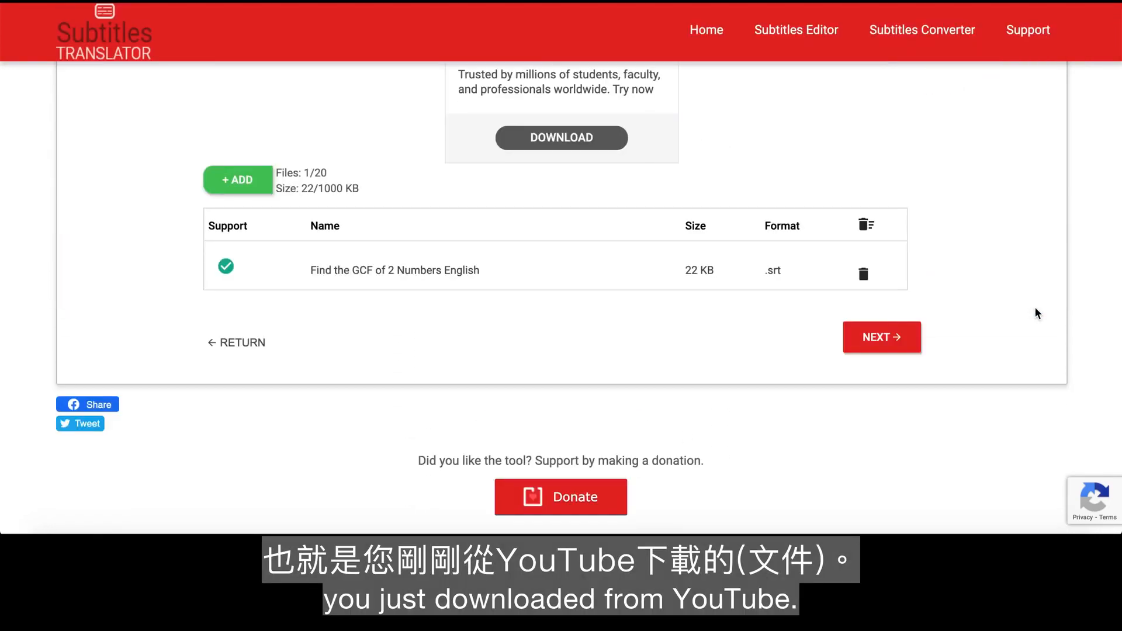
{"action": "left_click", "coordinate": [897, 342]}
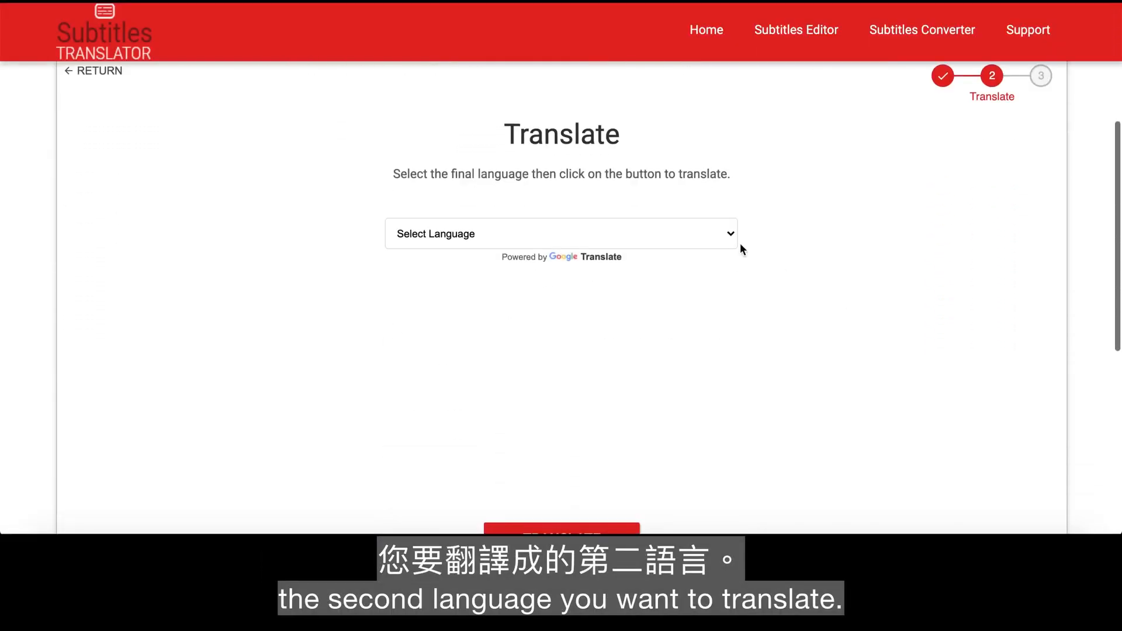
- Translate the uploaded subtitles into Chinese (Traditional) and decline editing the translated file
{"action": "left_click", "coordinate": [730, 233]}
{"action": "left_click", "coordinate": [643, 471]}
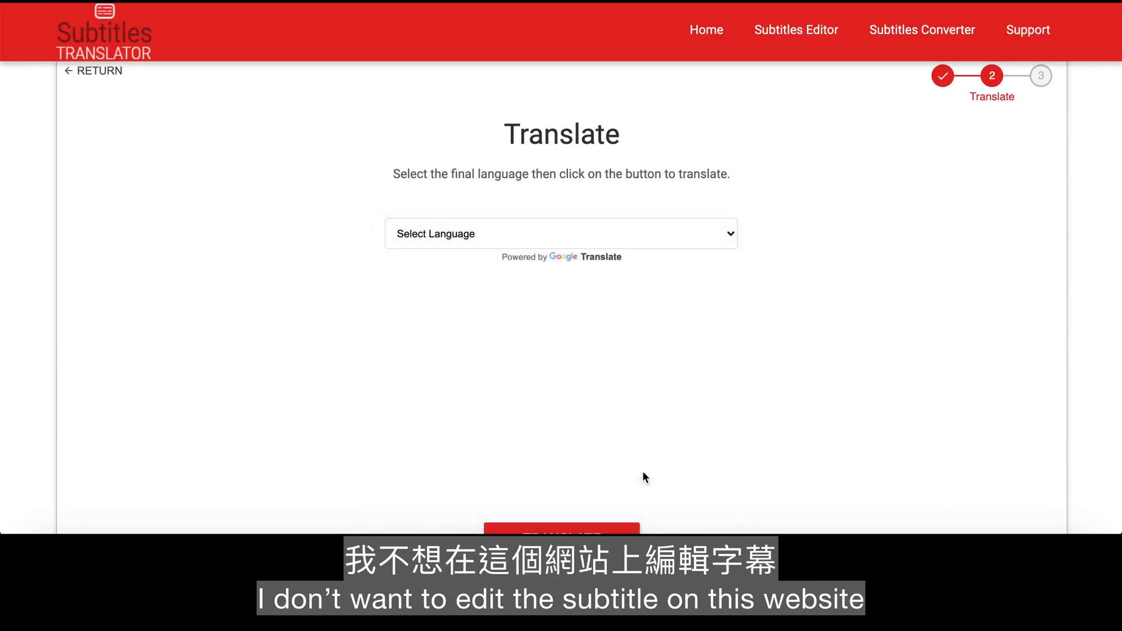
{"action": "scroll", "coordinate": [758, 431], "scroll_direction": "down", "scroll_amount": 2}
{"action": "left_click", "coordinate": [594, 468]}
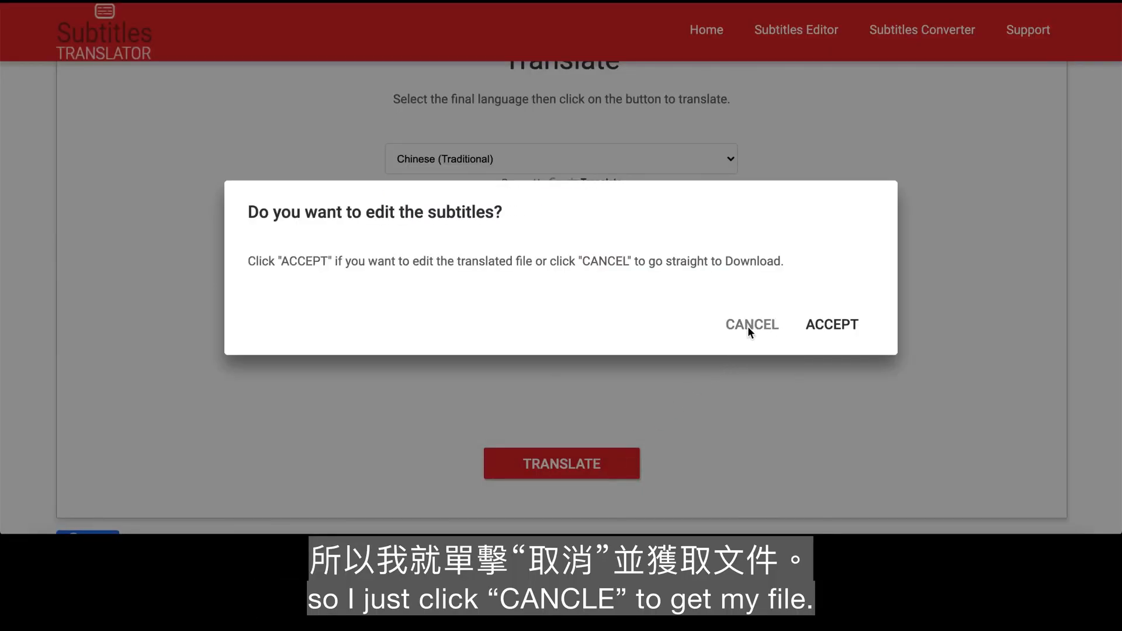
{"action": "left_click", "coordinate": [748, 327]}
- Download the translated subtitles as a zip file and show it in Finder
{"action": "left_click", "coordinate": [621, 393]}
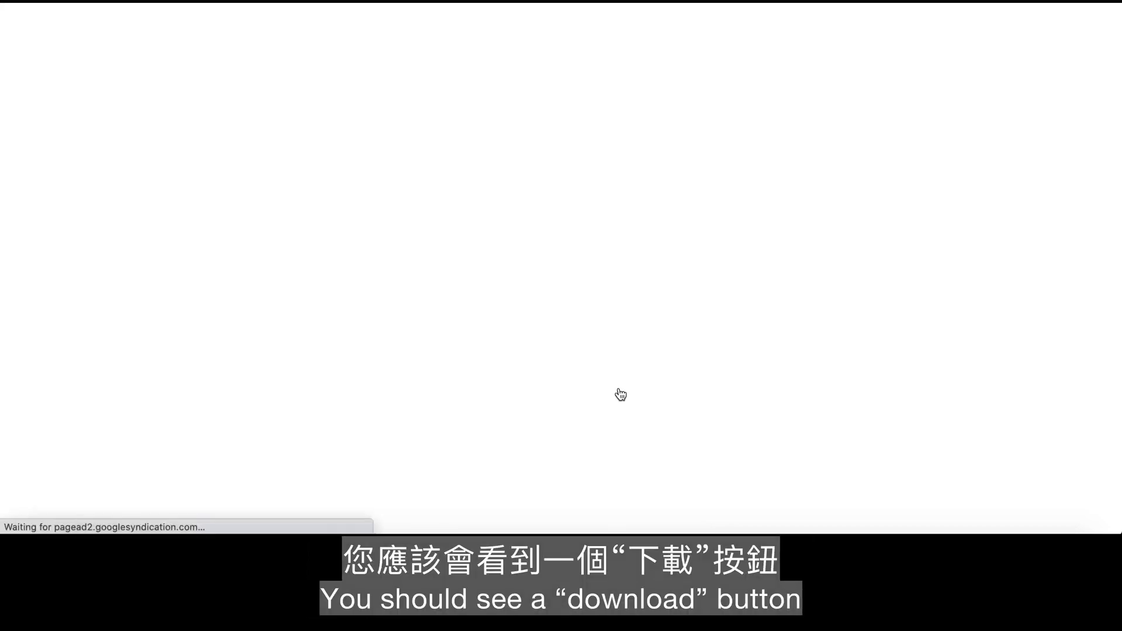
{"action": "left_click", "coordinate": [159, 518]}
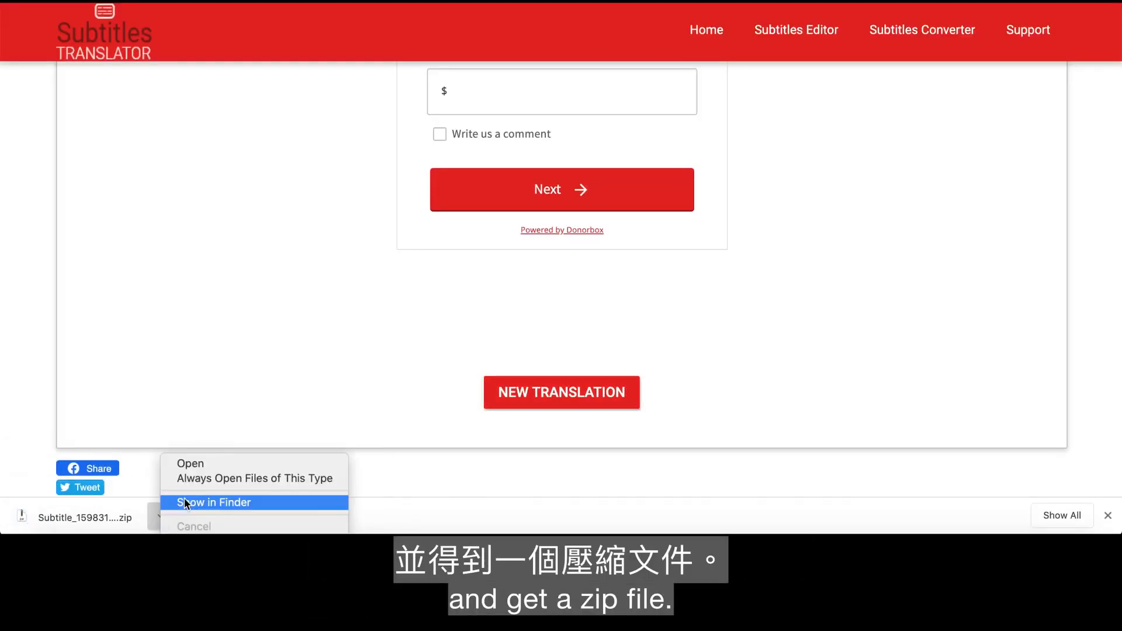
{"action": "left_click", "coordinate": [186, 503]}
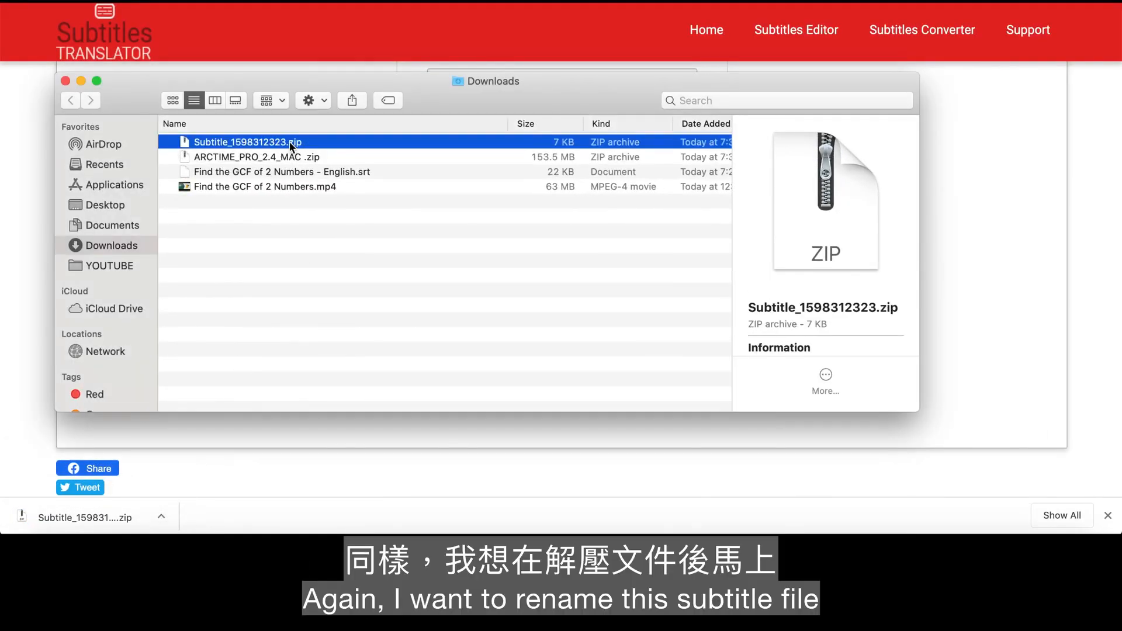
- Extract Subtitle_1598312323.zip and replace "English" with Chinese in the name of the extracted subtitle file
{"action": "double_click", "coordinate": [290, 142]}
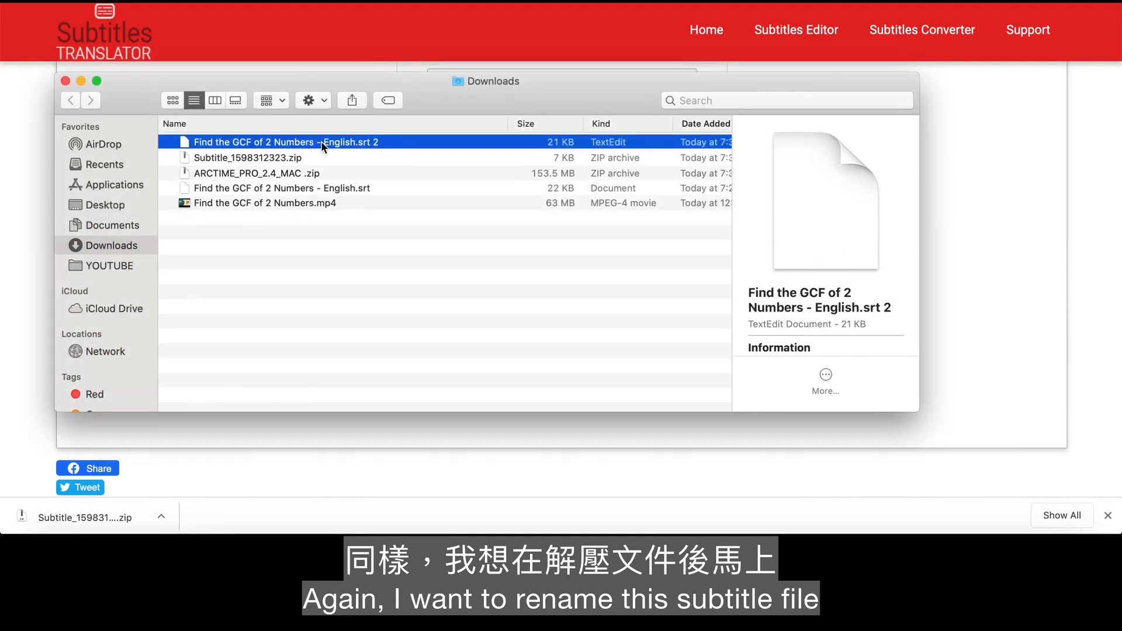
{"action": "left_click", "coordinate": [342, 142]}
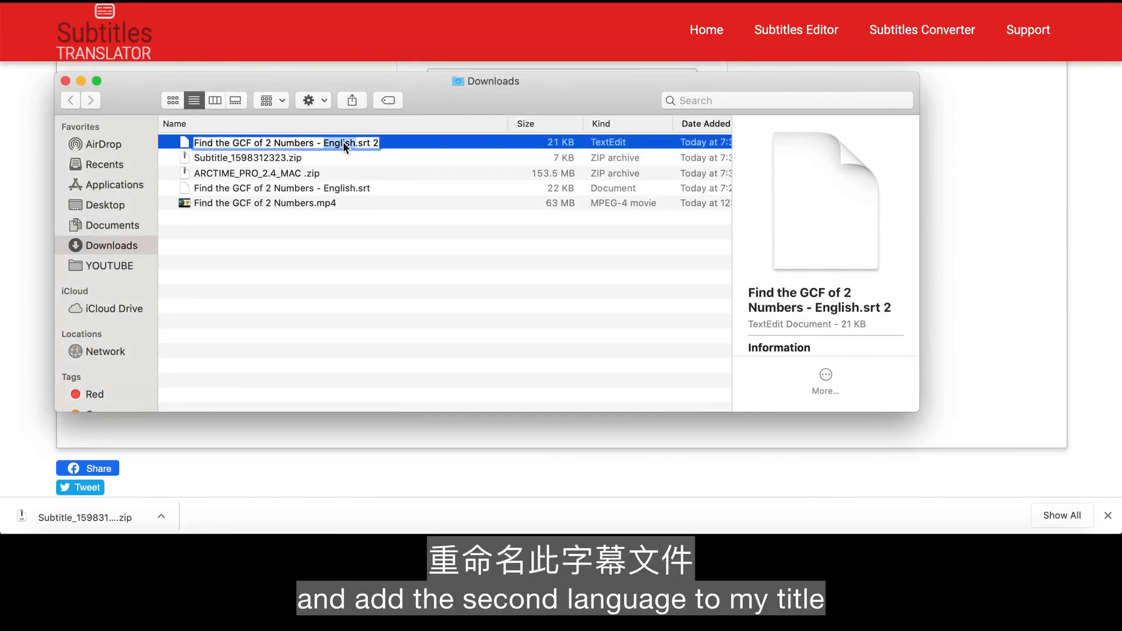
{"action": "type", "text": "Chi"}
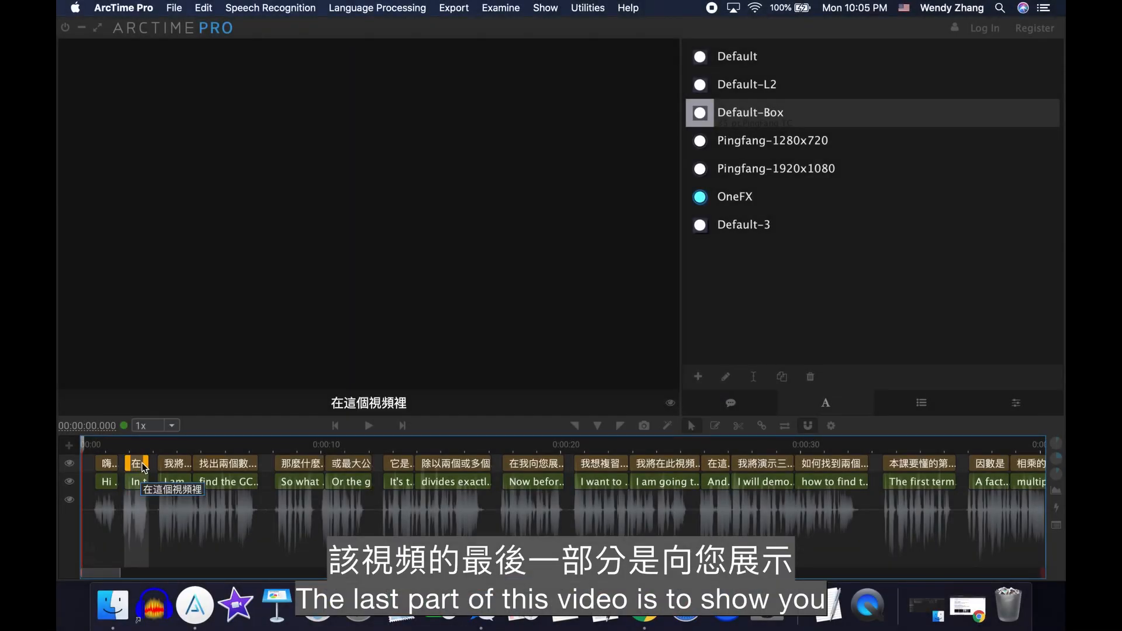
- In ArcTime Pro, open the second Chinese subtitle block for editing, remove the stray trailing characters and confirm 在這個視頻裡
{"action": "double_click", "coordinate": [142, 484]}
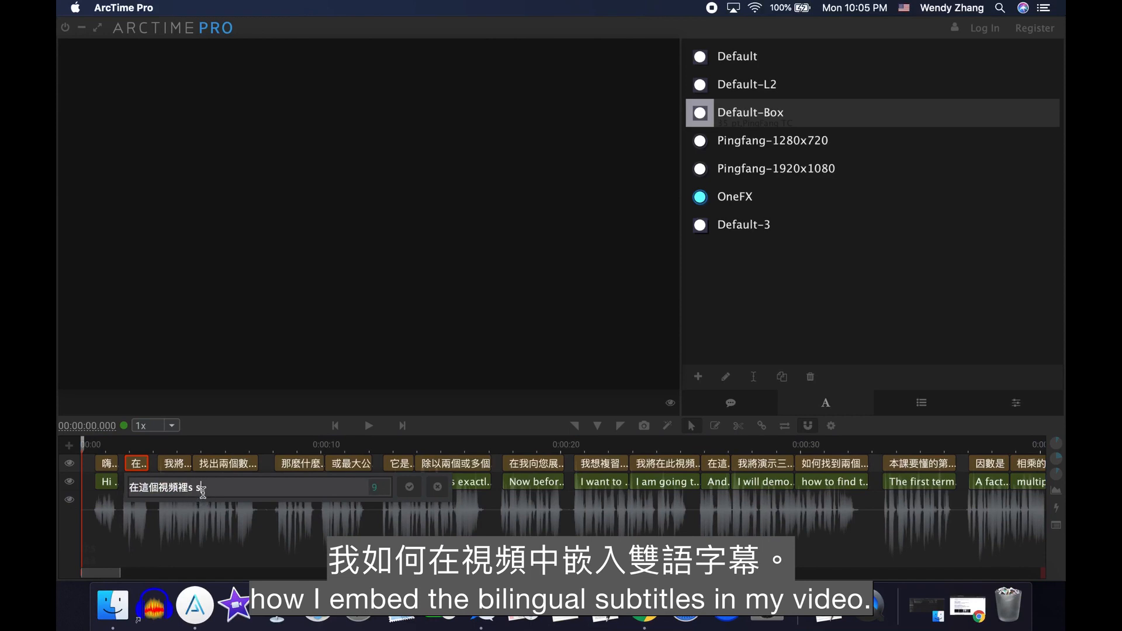
{"action": "key", "text": "BackSpace"}
{"action": "key", "text": "BackSpace"}
{"action": "key", "text": "BackSpace"}
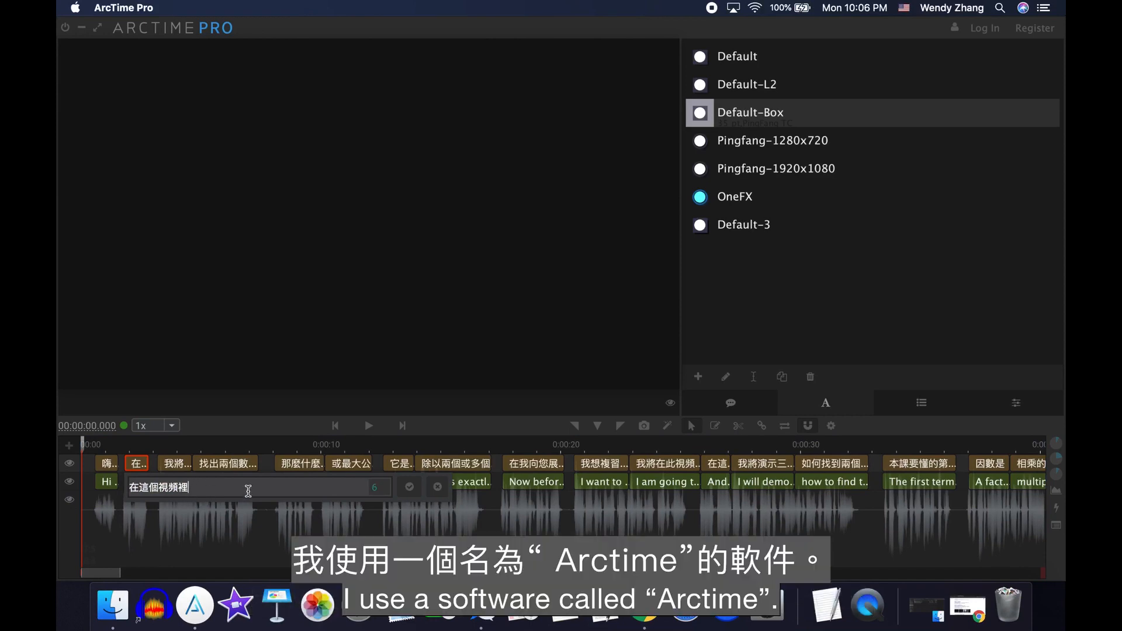
{"action": "left_click", "coordinate": [410, 488]}
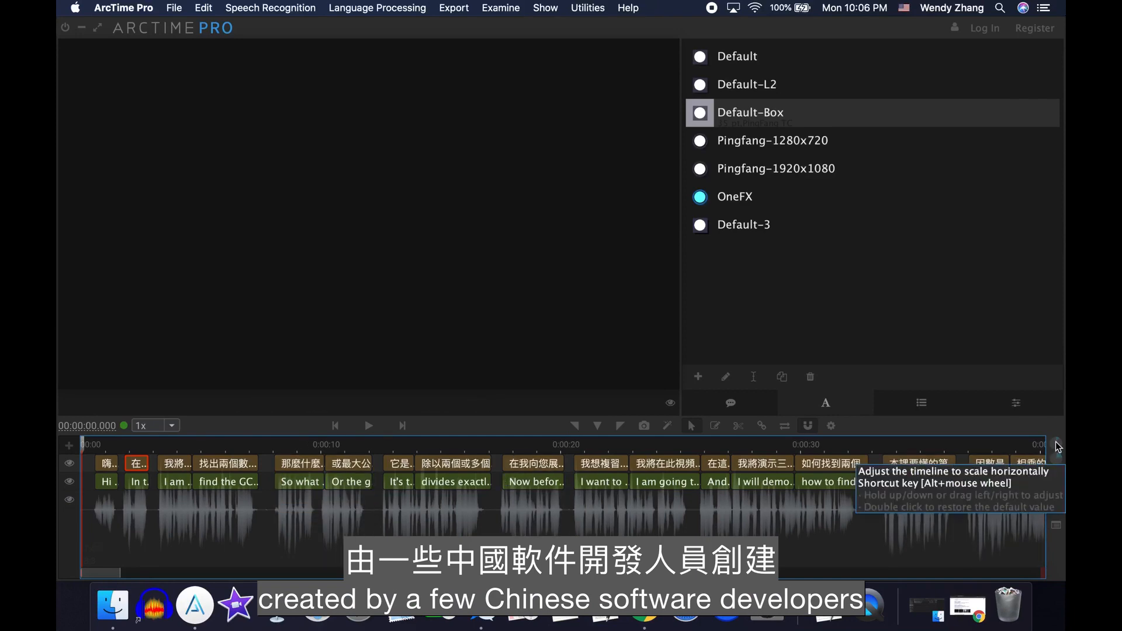
- Stretch the timeline horizontally and play the opening of the video to preview the bilingual subtitles
{"action": "left_click_drag", "start_coordinate": [1055, 442], "coordinate": [1058, 431]}
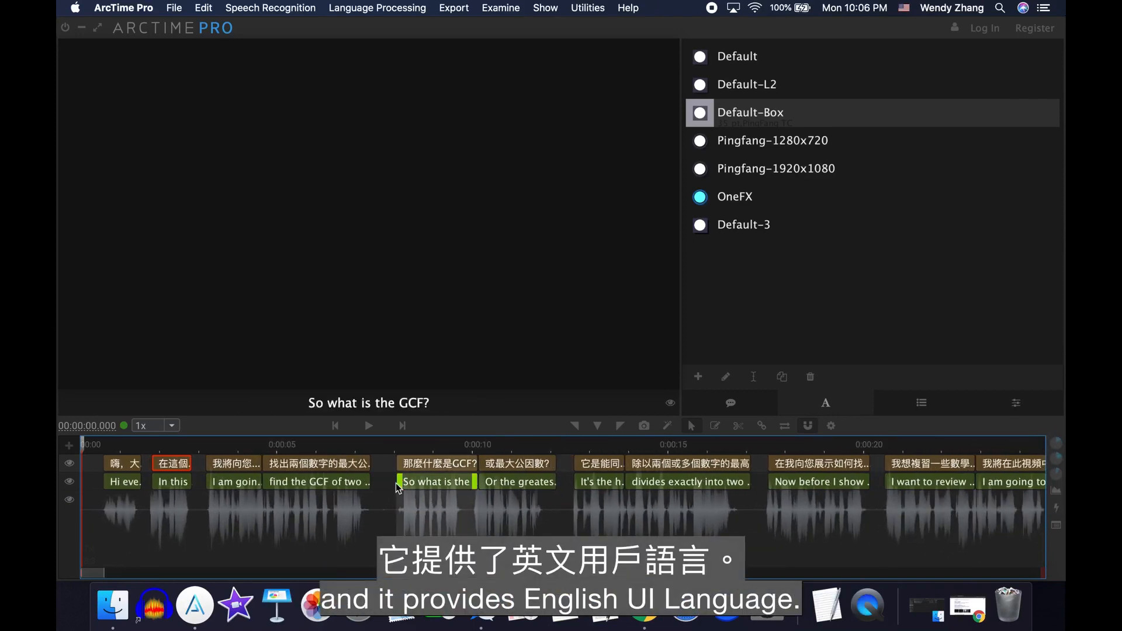
{"action": "mouse_move", "coordinate": [401, 481]}
{"action": "left_mouse_down"}
{"action": "mouse_move", "coordinate": [433, 482]}
{"action": "mouse_move", "coordinate": [401, 481]}
{"action": "left_mouse_up"}
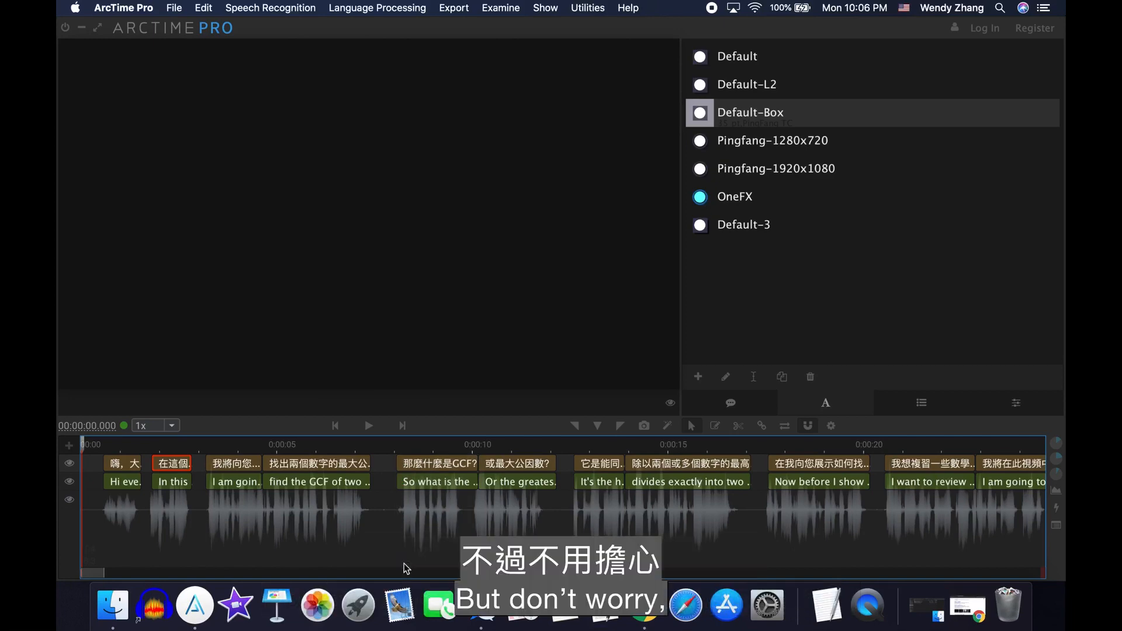
{"action": "left_click", "coordinate": [369, 427]}
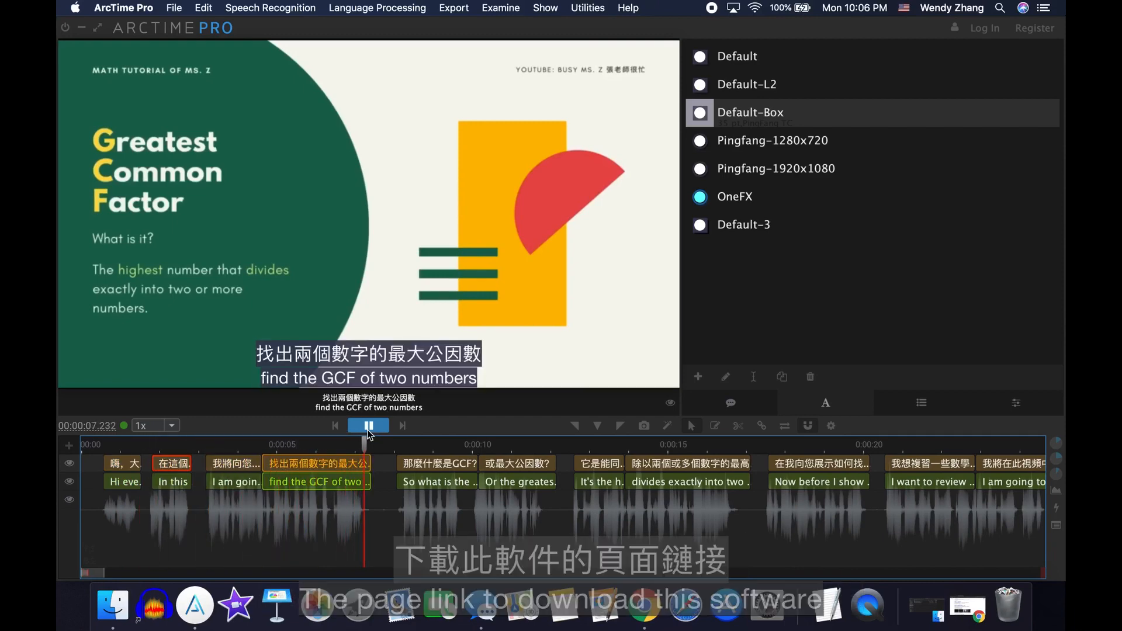
{"action": "left_click", "coordinate": [368, 429]}
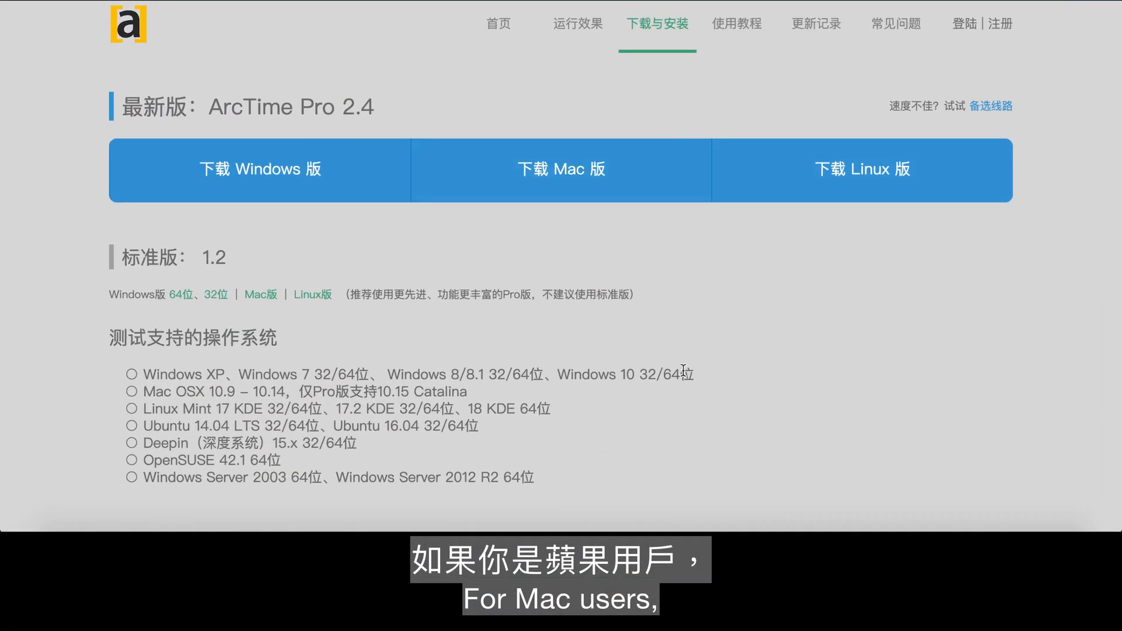
- Download the Mac version of ArcTime Pro 2.4 from its website, unzip the archive and open the extracted folder
{"action": "scroll", "coordinate": [684, 371], "scroll_direction": "down", "scroll_amount": 1}
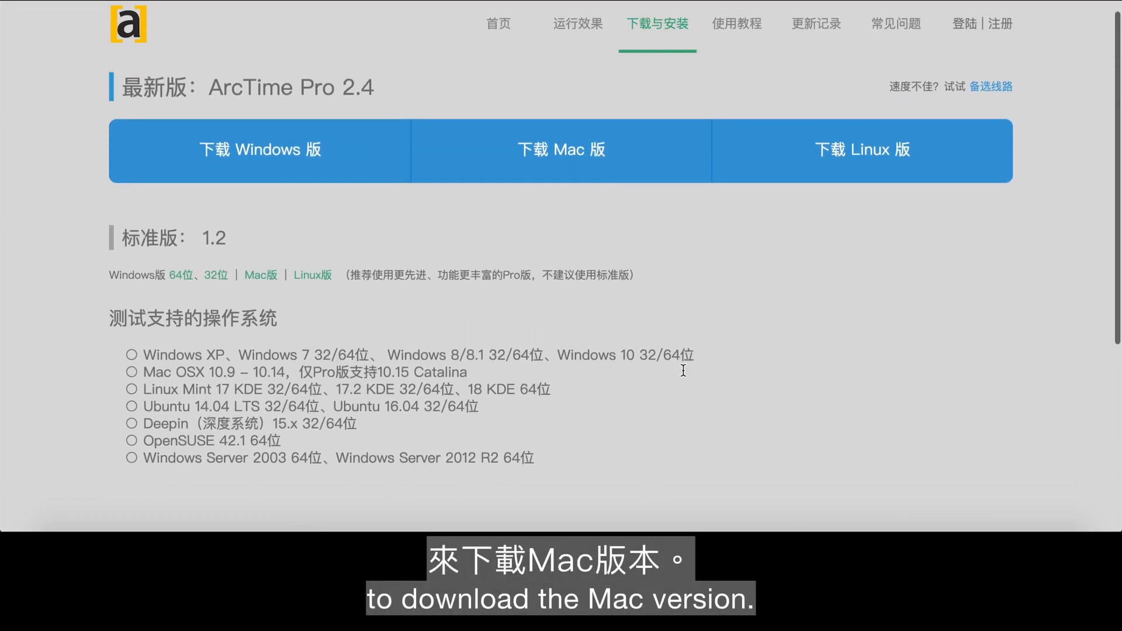
{"action": "left_click", "coordinate": [547, 153]}
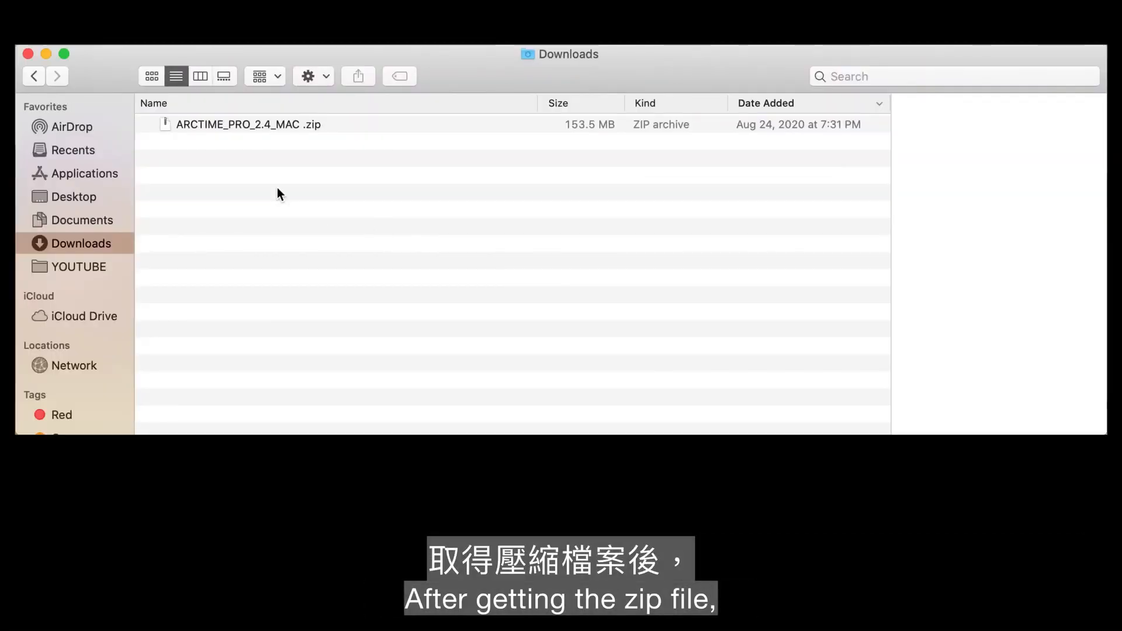
{"action": "double_click", "coordinate": [224, 124]}
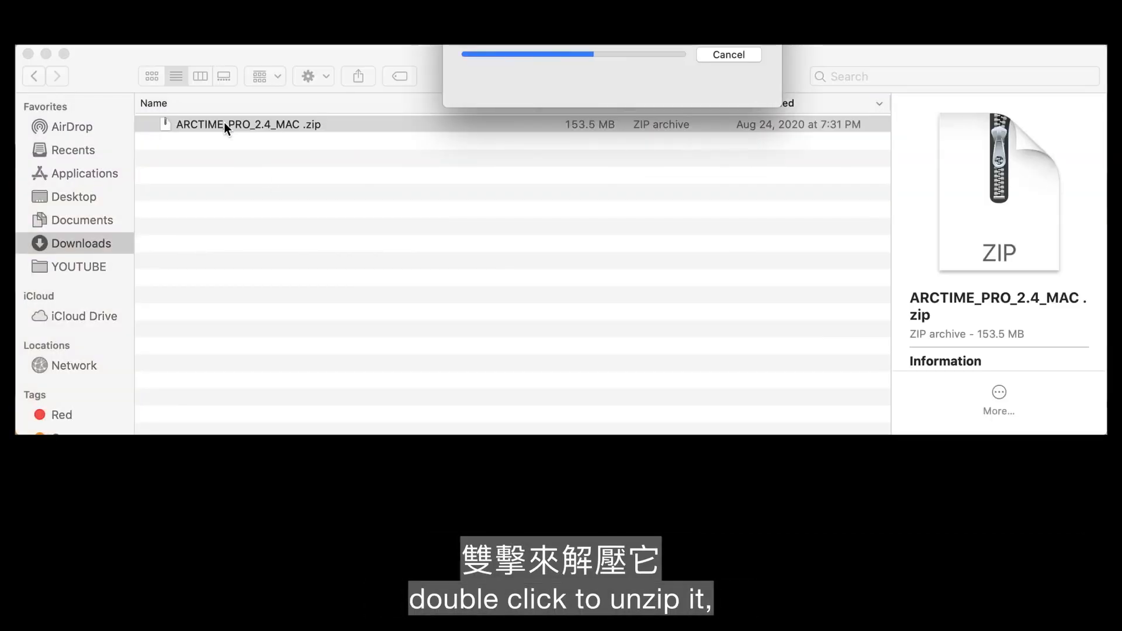
{"action": "double_click", "coordinate": [248, 122]}
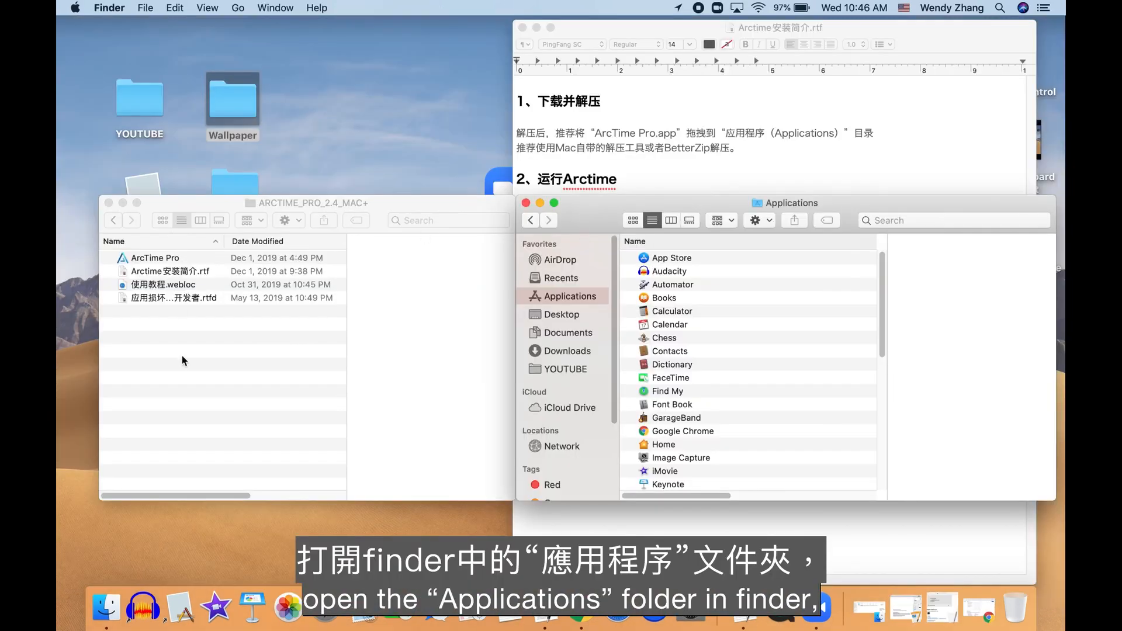
- Move ArcTime Pro into the Applications folder and place an alias of it on the desktop
{"action": "left_click", "coordinate": [184, 361]}
{"action": "left_click_drag", "start_coordinate": [168, 260], "coordinate": [724, 378]}
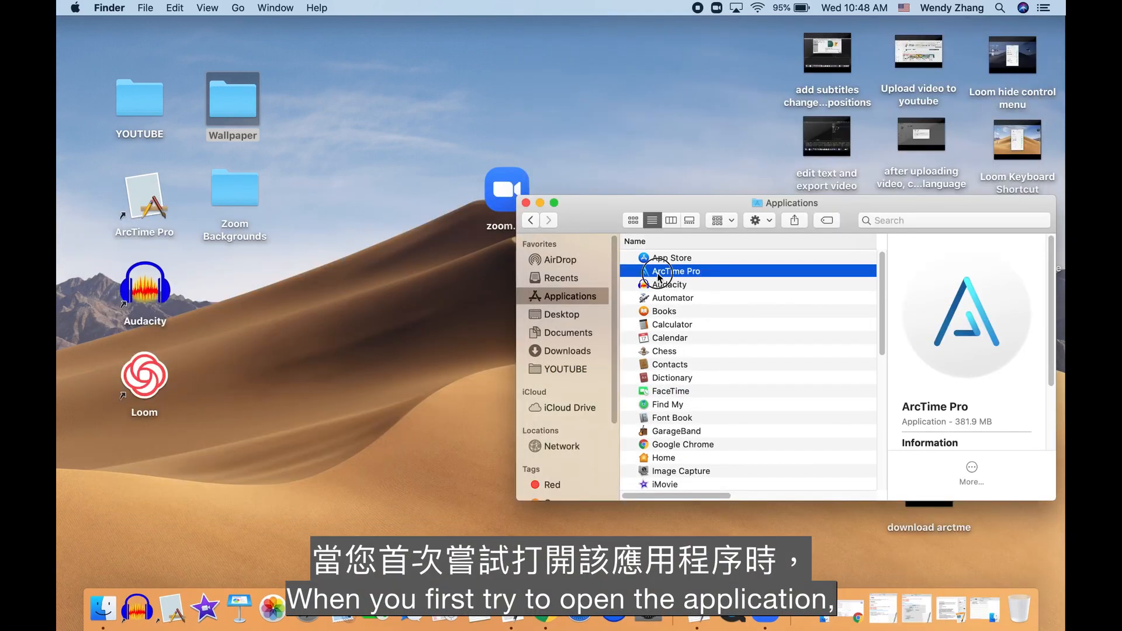
{"action": "left_click_drag", "start_coordinate": [676, 271], "coordinate": [218, 310]}
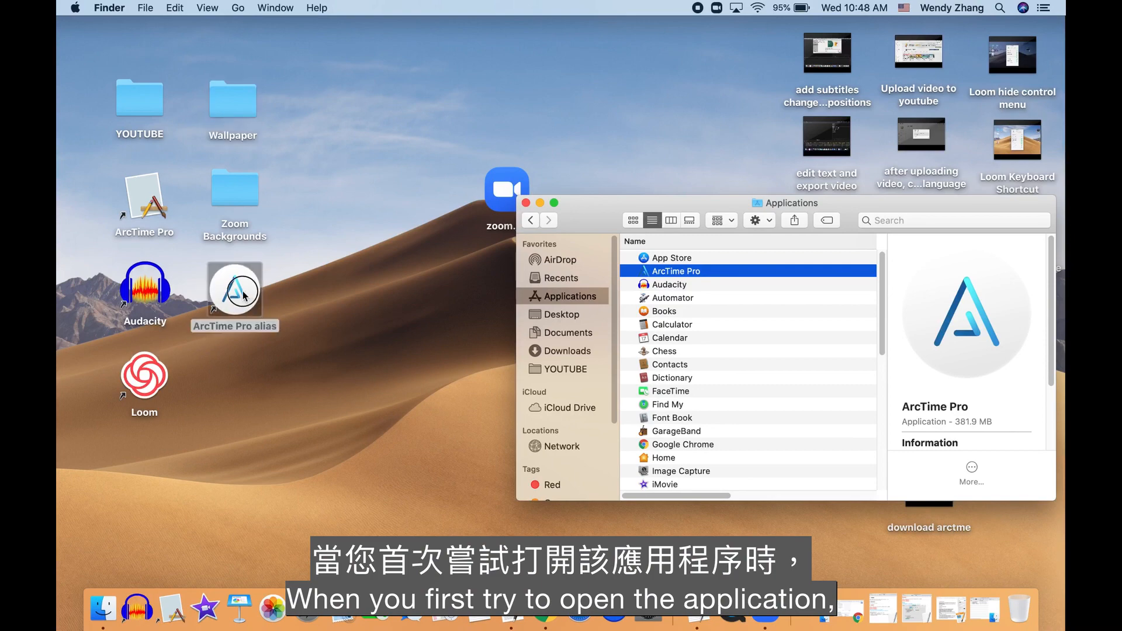
{"action": "left_click", "coordinate": [327, 293]}
{"action": "left_click", "coordinate": [526, 202]}
- Try to open ArcTime Pro from its desktop alias and cancel the security dialog
{"action": "double_click", "coordinate": [245, 287]}
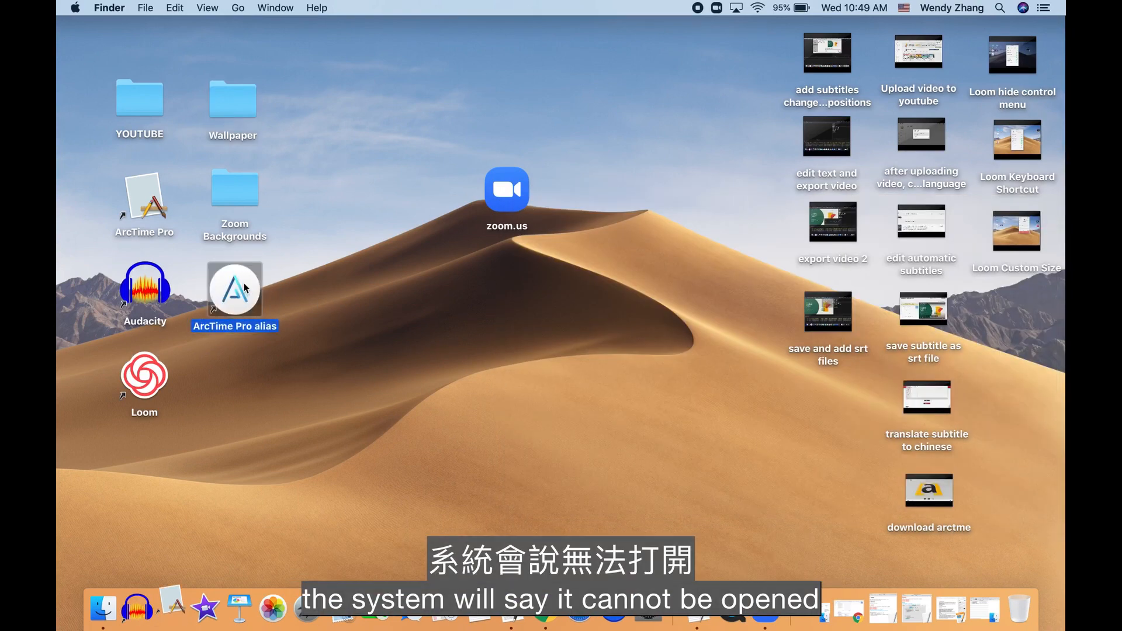
{"action": "left_click", "coordinate": [360, 350]}
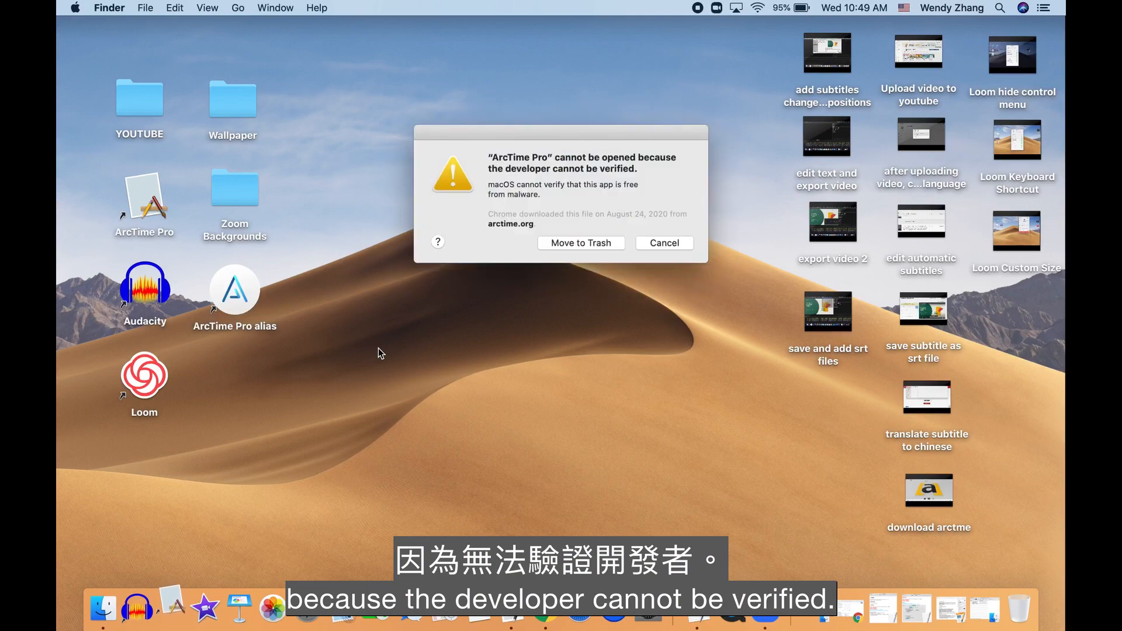
{"action": "left_click", "coordinate": [669, 243]}
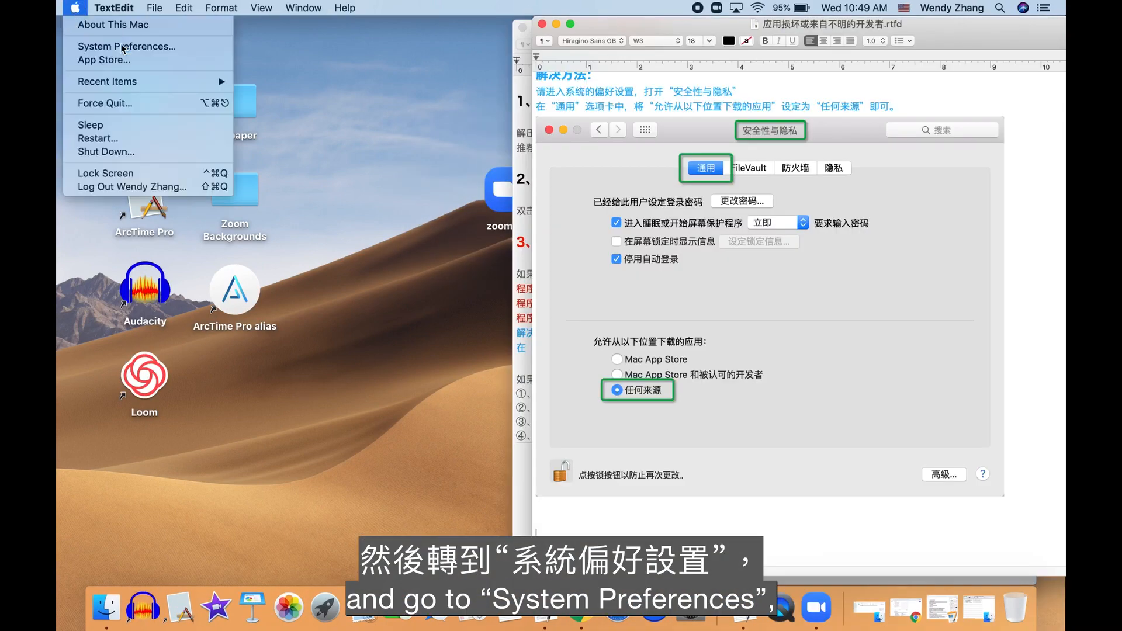
- Allow the blocked ArcTime Pro to open anyway in the Security & Privacy system preferences and launch it
{"action": "left_click", "coordinate": [122, 49]}
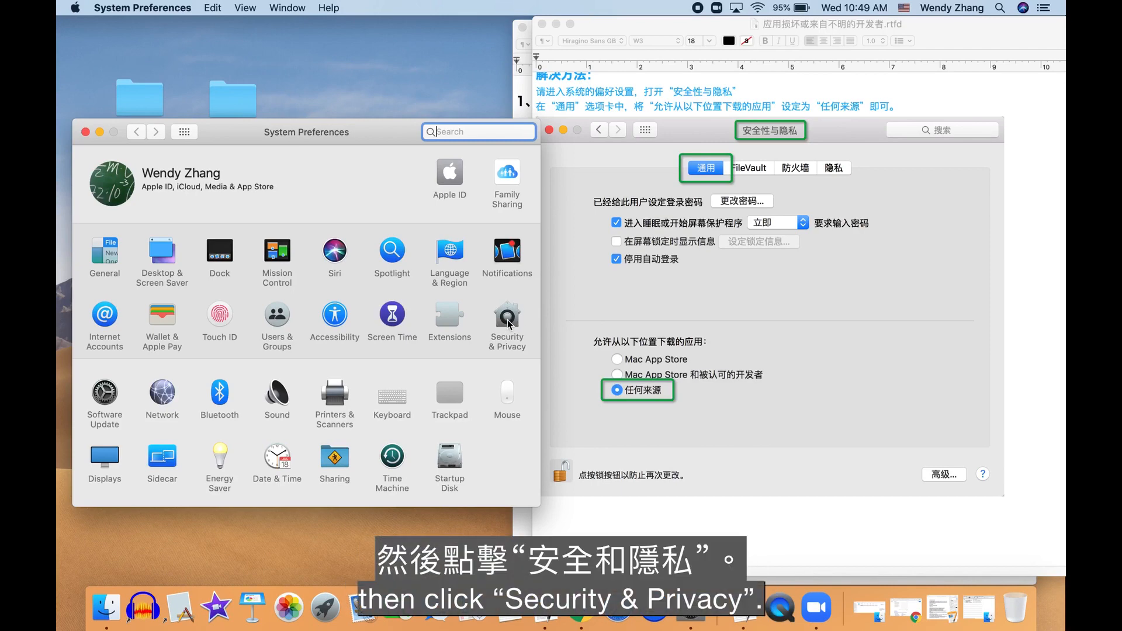
{"action": "left_click", "coordinate": [507, 323]}
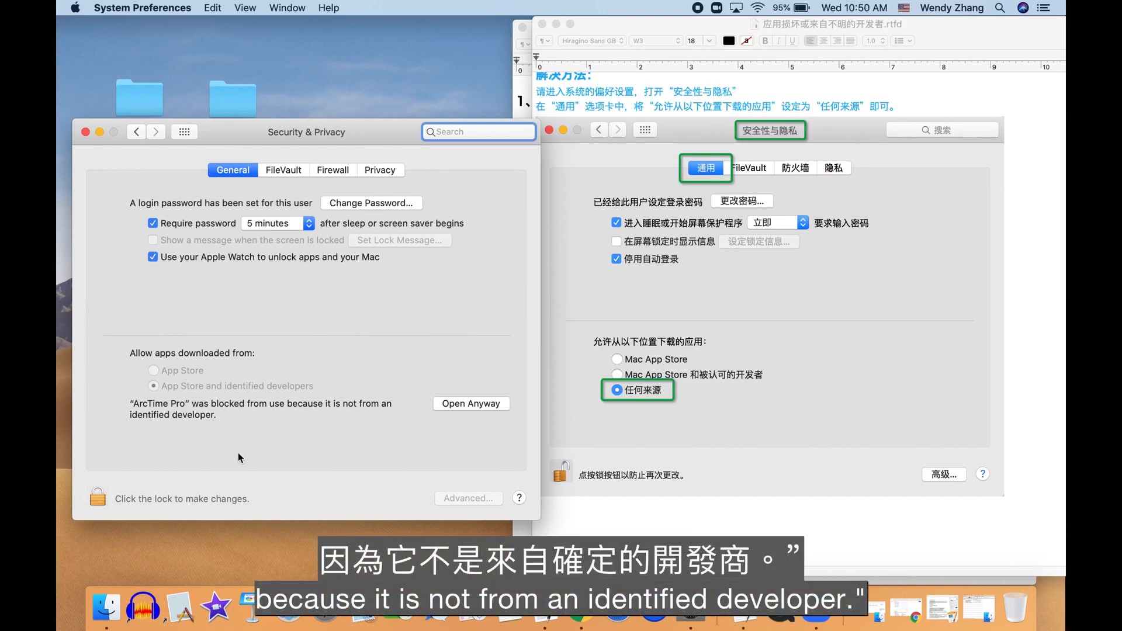
{"action": "left_click", "coordinate": [470, 403]}
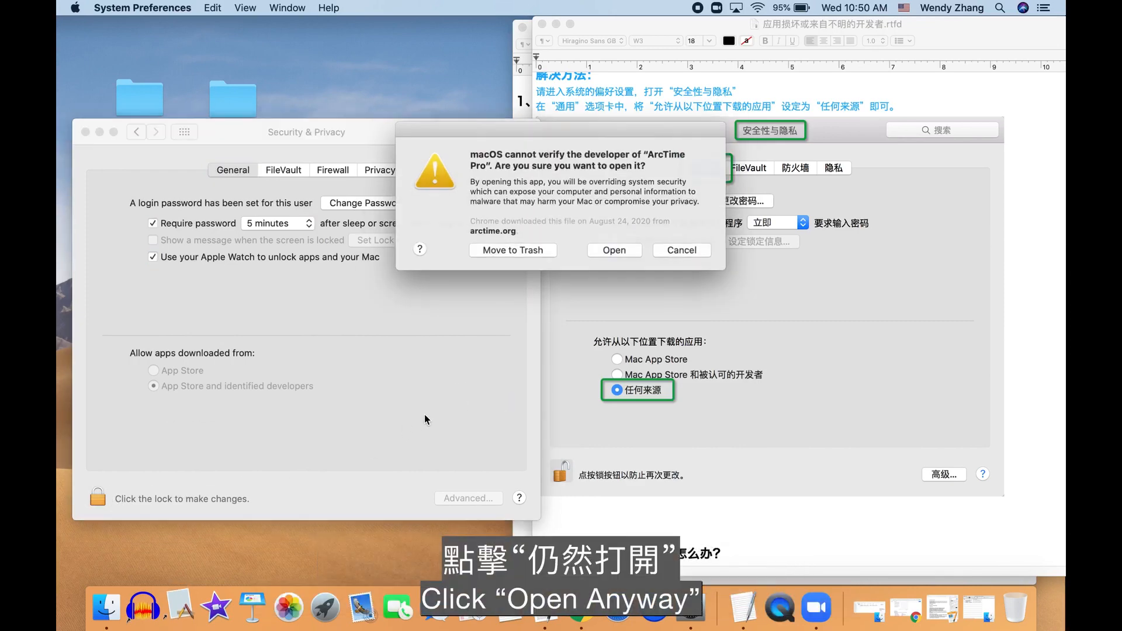
{"action": "left_click", "coordinate": [605, 250]}
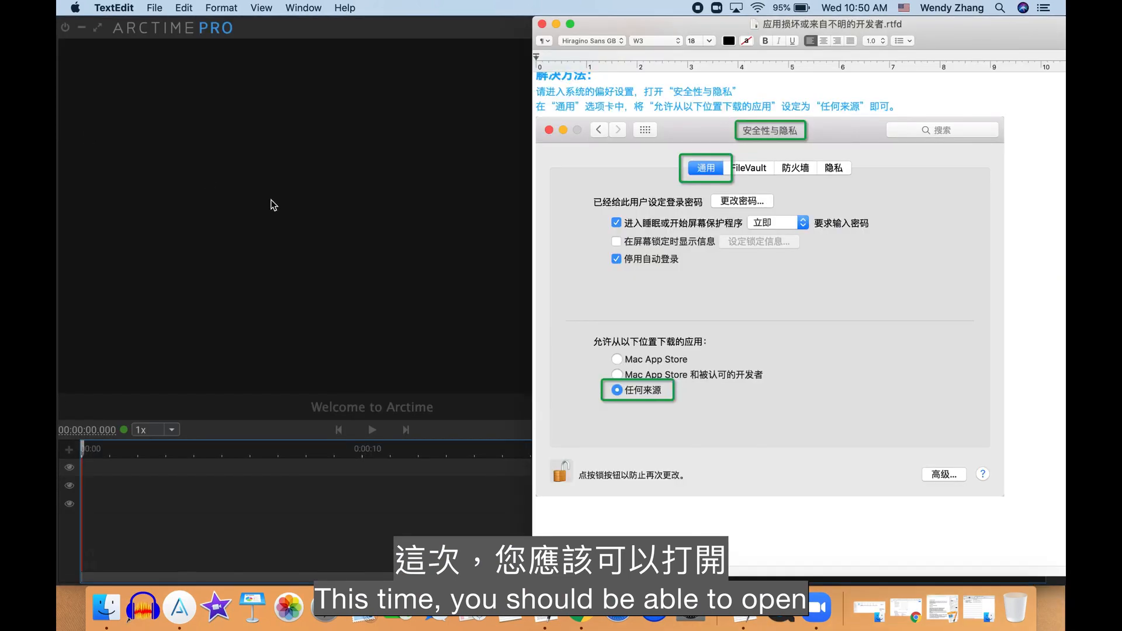
- Minimize both installation instruction documents to uncover the ArcTime Pro window
{"action": "left_click", "coordinate": [556, 24]}
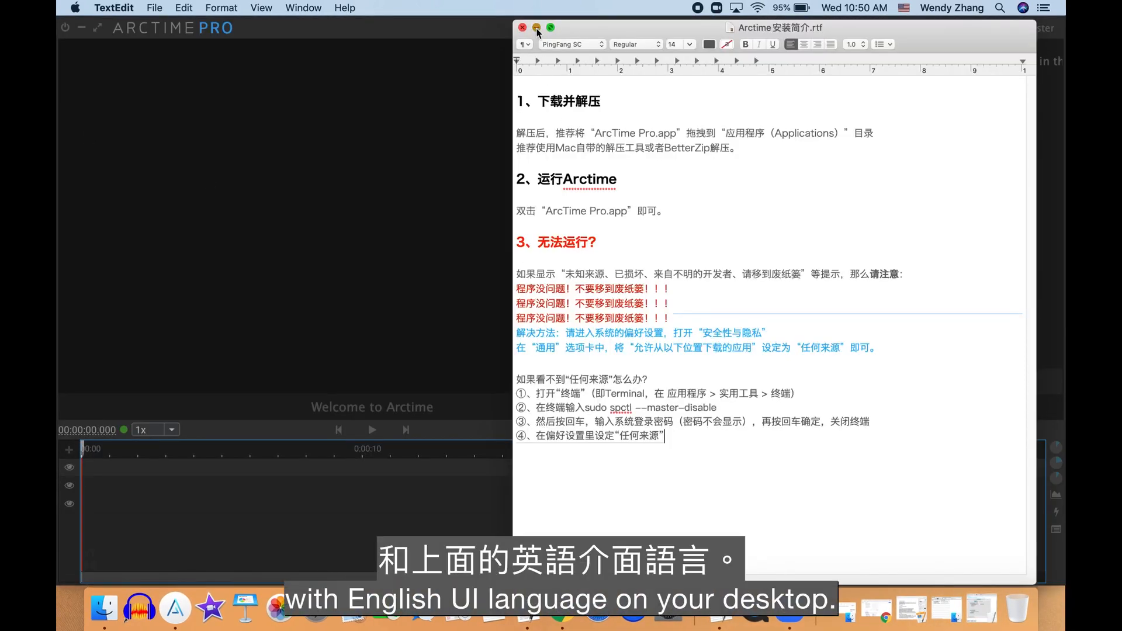
{"action": "left_click", "coordinate": [536, 28]}
{"action": "left_click", "coordinate": [154, 8]}
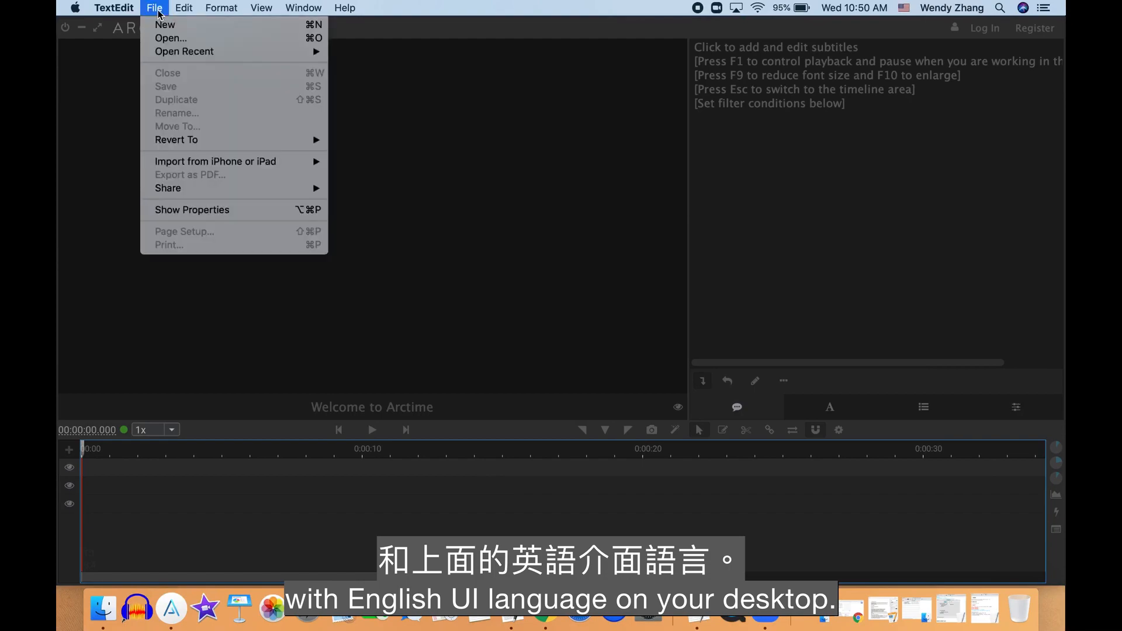
{"action": "mouse_move", "coordinate": [323, 9]}
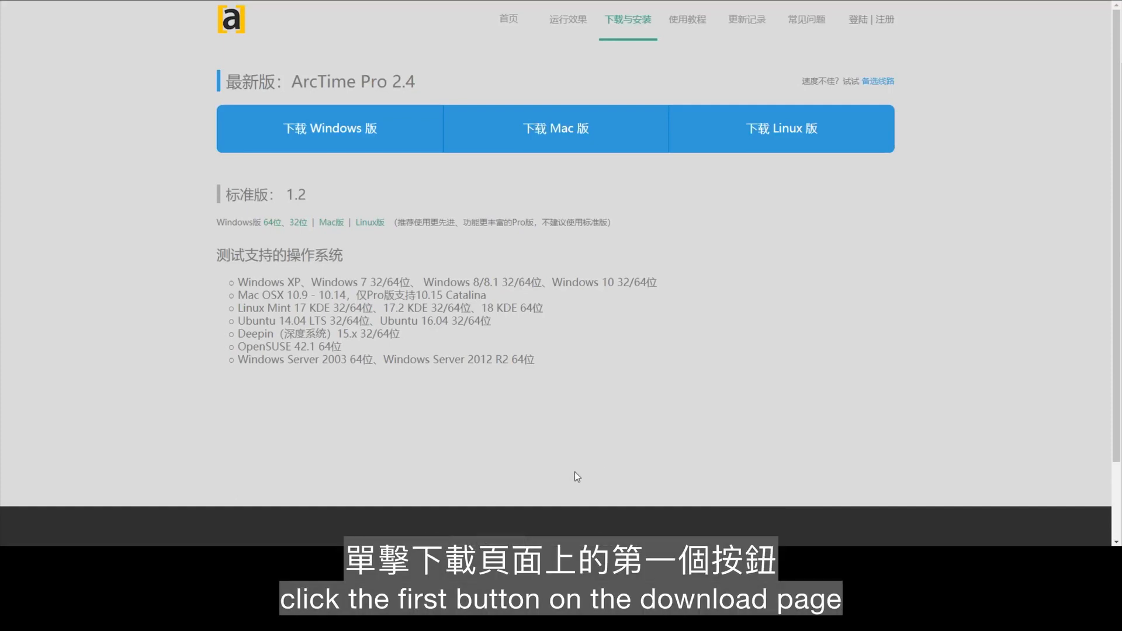
- On the Windows computer, download the 64-bit Windows version of ArcTime Pro 2.4 and show the archive in its folder
{"action": "left_click", "coordinate": [377, 142]}
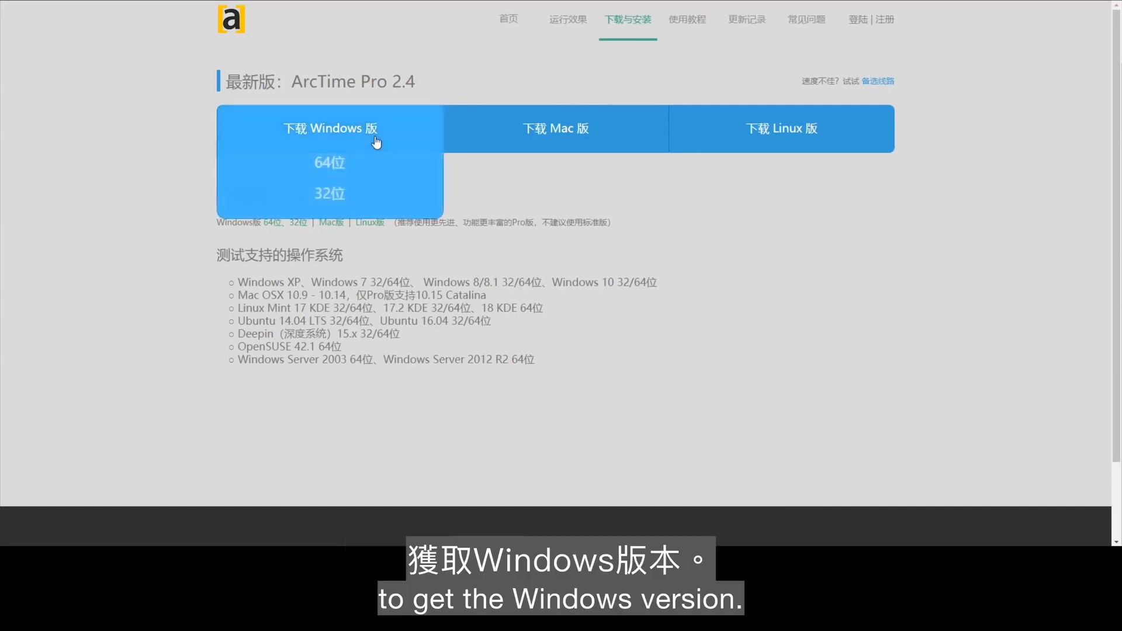
{"action": "left_click", "coordinate": [376, 165]}
{"action": "left_click", "coordinate": [120, 534]}
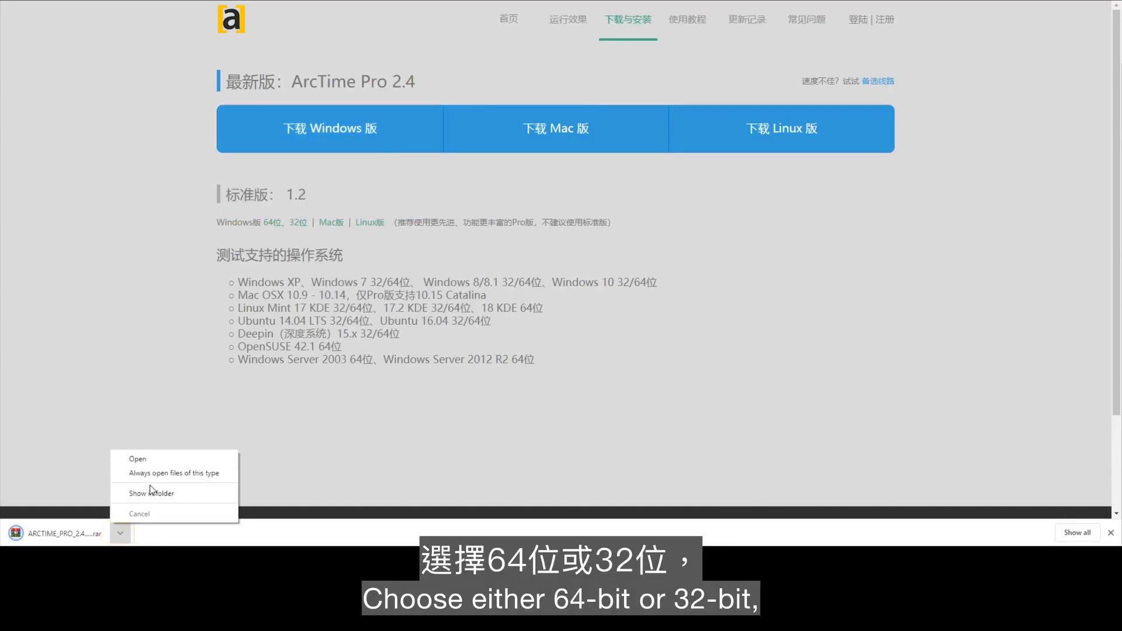
{"action": "left_click", "coordinate": [149, 493]}
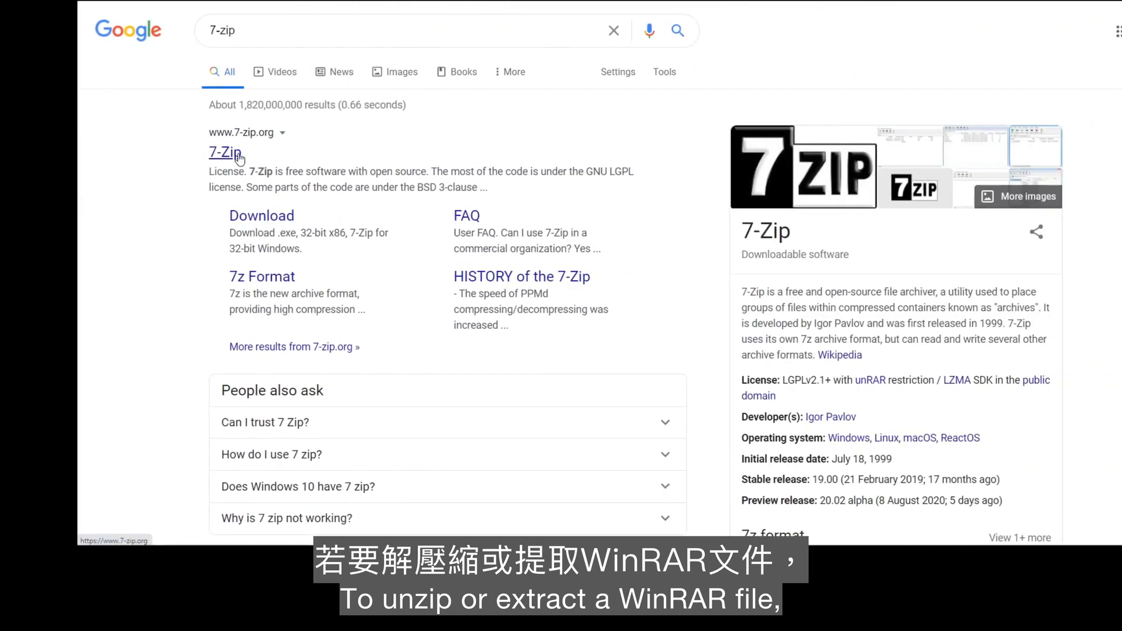
- Get 7-Zip from the 7-zip.org website and install it in C:\Program Files\7-Zip\
{"action": "left_click", "coordinate": [162, 153]}
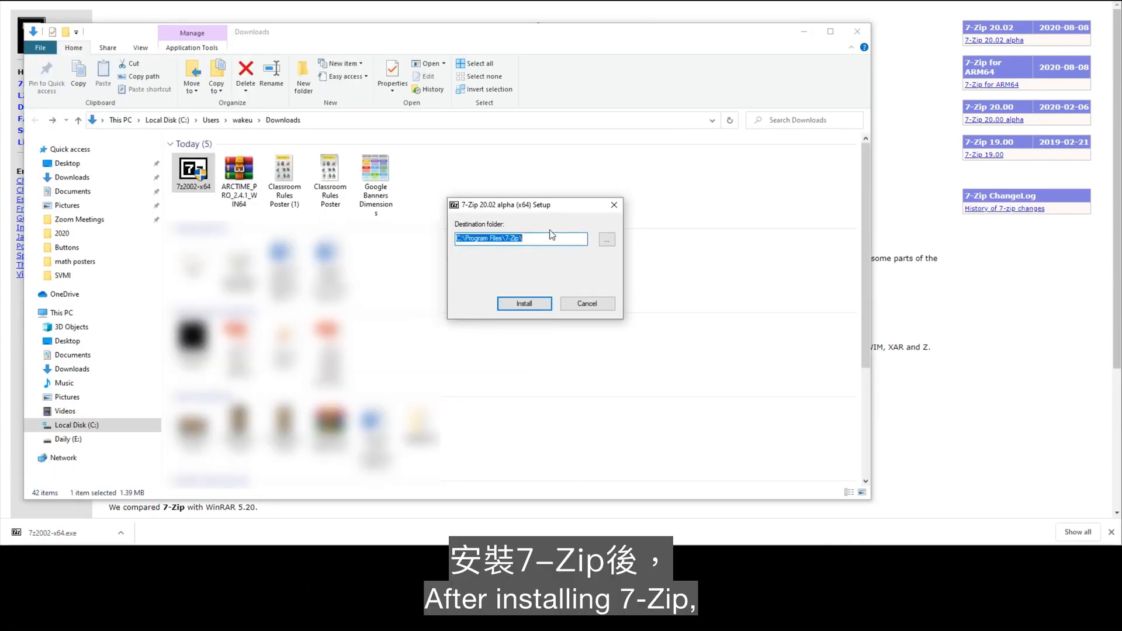
{"action": "left_click", "coordinate": [538, 303]}
{"action": "left_click", "coordinate": [538, 303]}
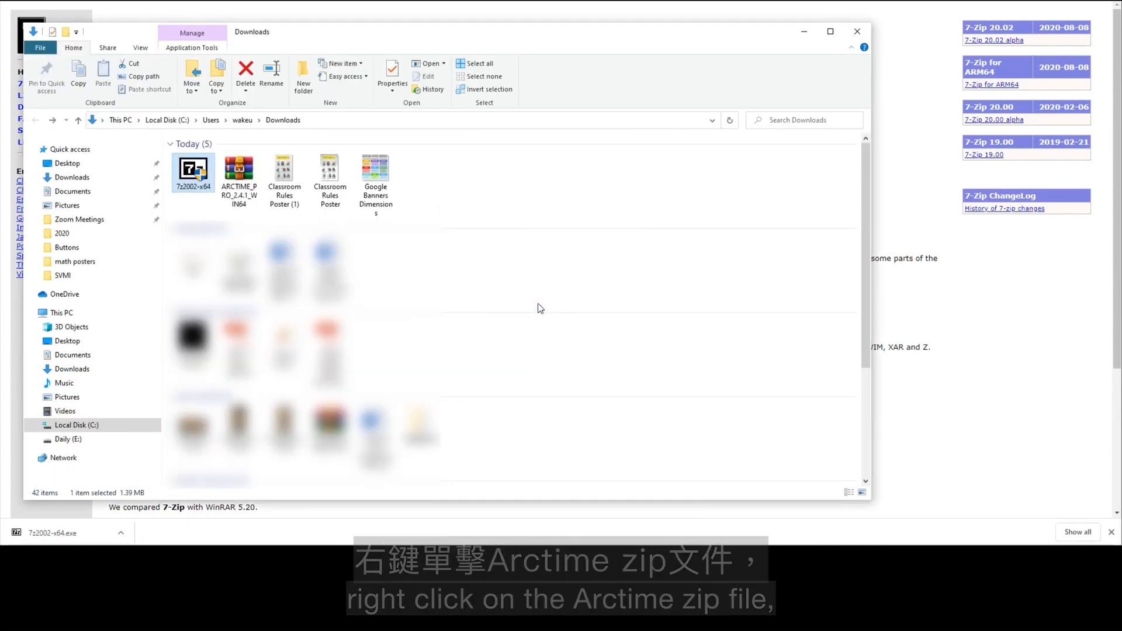
- Extract the ARCTIME_PRO_2.4.1_WIN64 archive with 7-Zip into a folder of the same name in Downloads
{"action": "right_click", "coordinate": [246, 190]}
{"action": "mouse_move", "coordinate": [387, 272]}
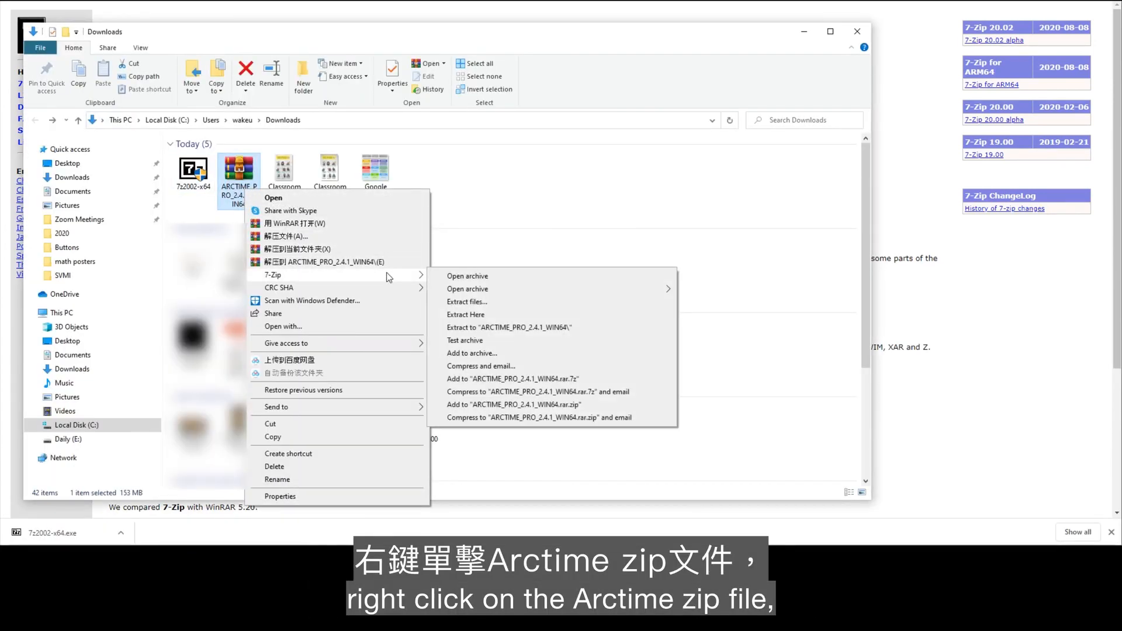
{"action": "left_click", "coordinate": [466, 302]}
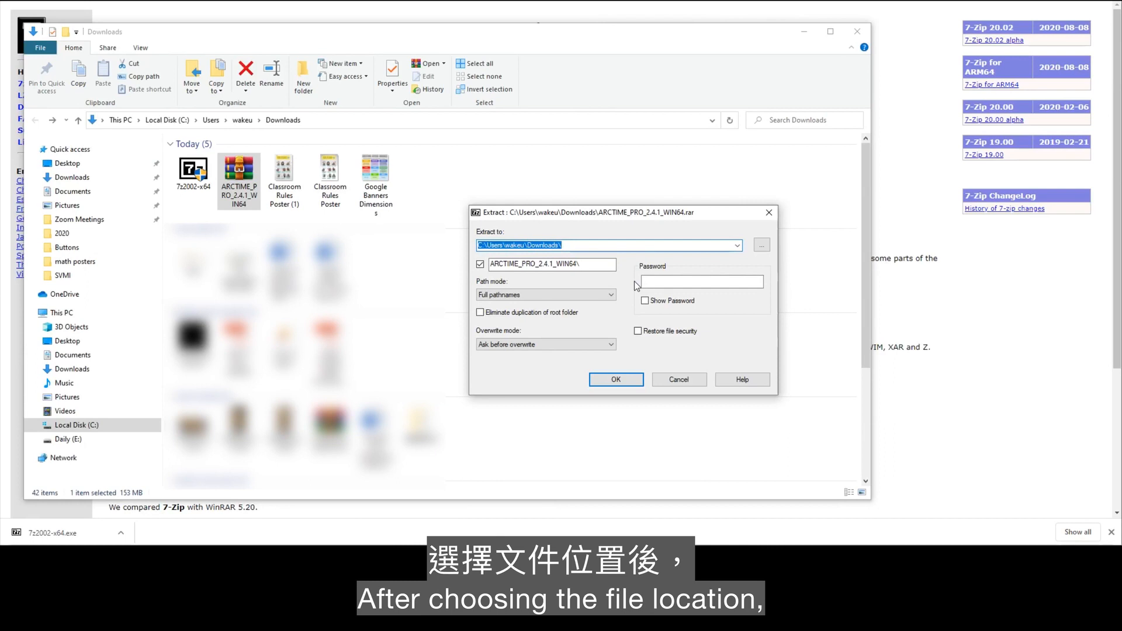
{"action": "left_click", "coordinate": [611, 374]}
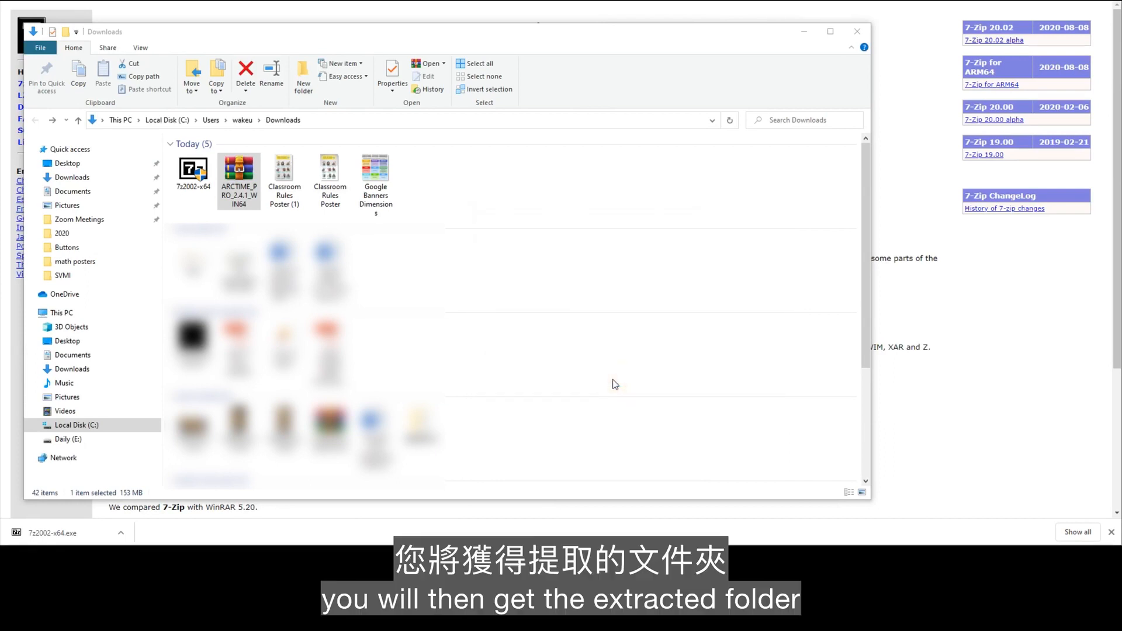
{"action": "left_click_drag", "start_coordinate": [691, 208], "coordinate": [703, 201]}
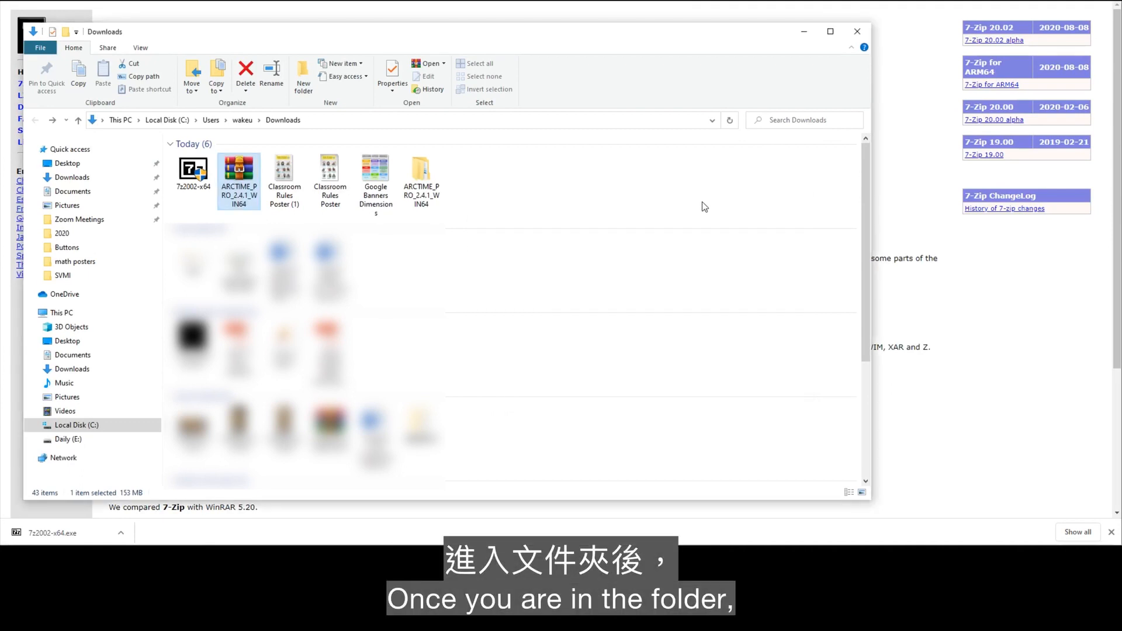
- Launch the Arctime Pro application from the inner ARCTIME_PRO_2.4.1_WIN64 folder of the extracted files
{"action": "double_click", "coordinate": [422, 175]}
{"action": "key", "text": "super+Up"}
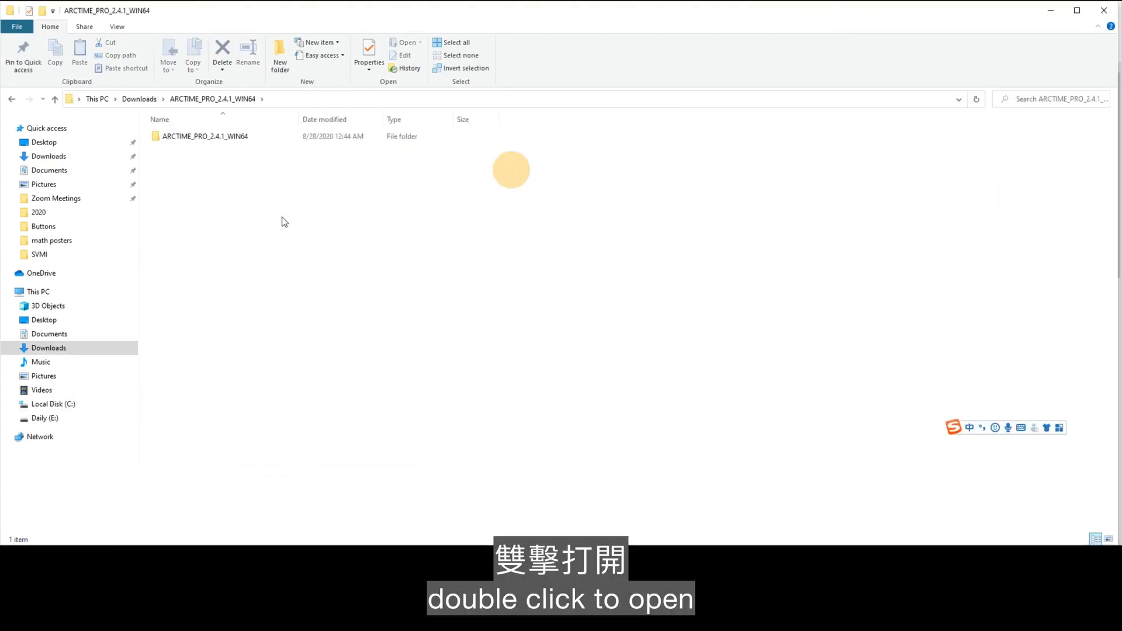
{"action": "double_click", "coordinate": [237, 138]}
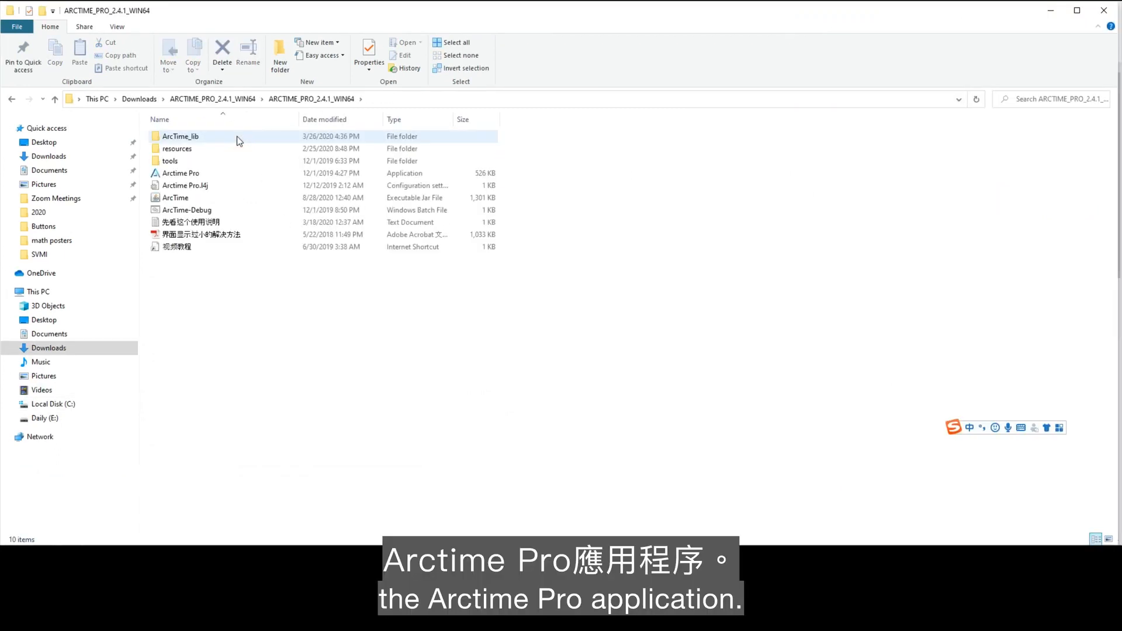
{"action": "double_click", "coordinate": [211, 174]}
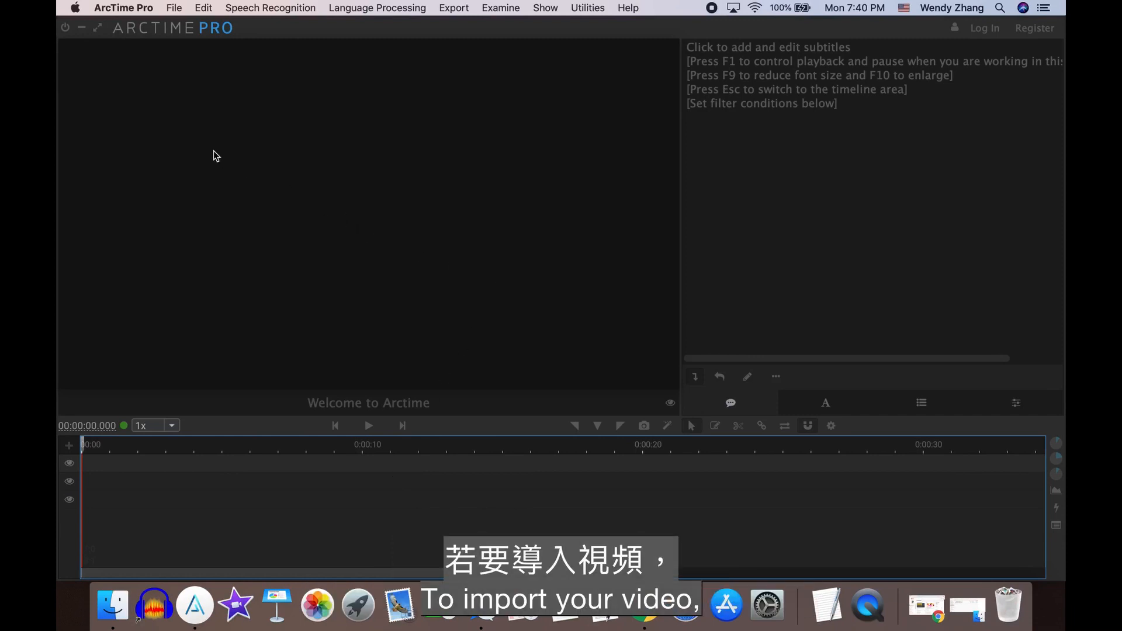
- In ArcTime Pro on the Mac, import the video Find the GCF of 2 Numbers.mp4 from Downloads
{"action": "left_click", "coordinate": [174, 8]}
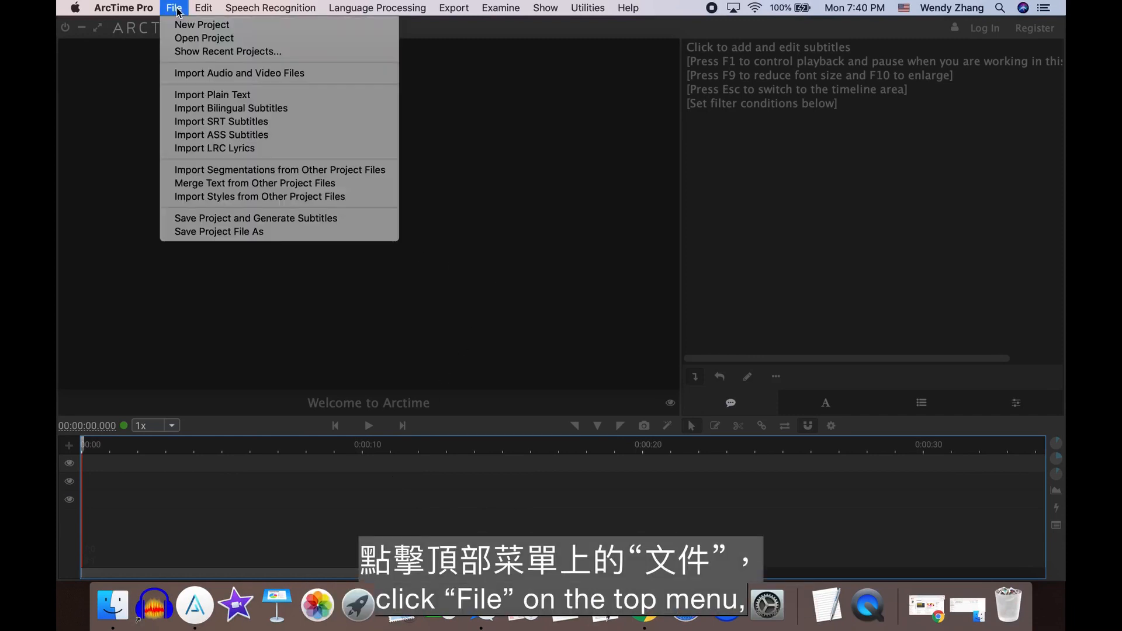
{"action": "left_click", "coordinate": [192, 79]}
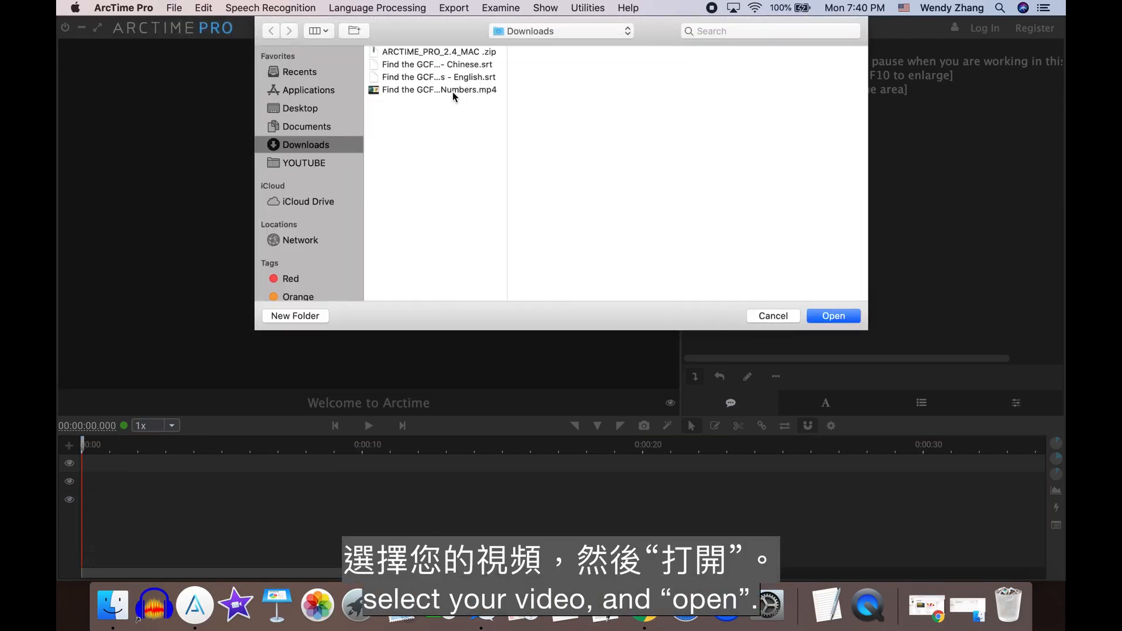
{"action": "left_click", "coordinate": [463, 91]}
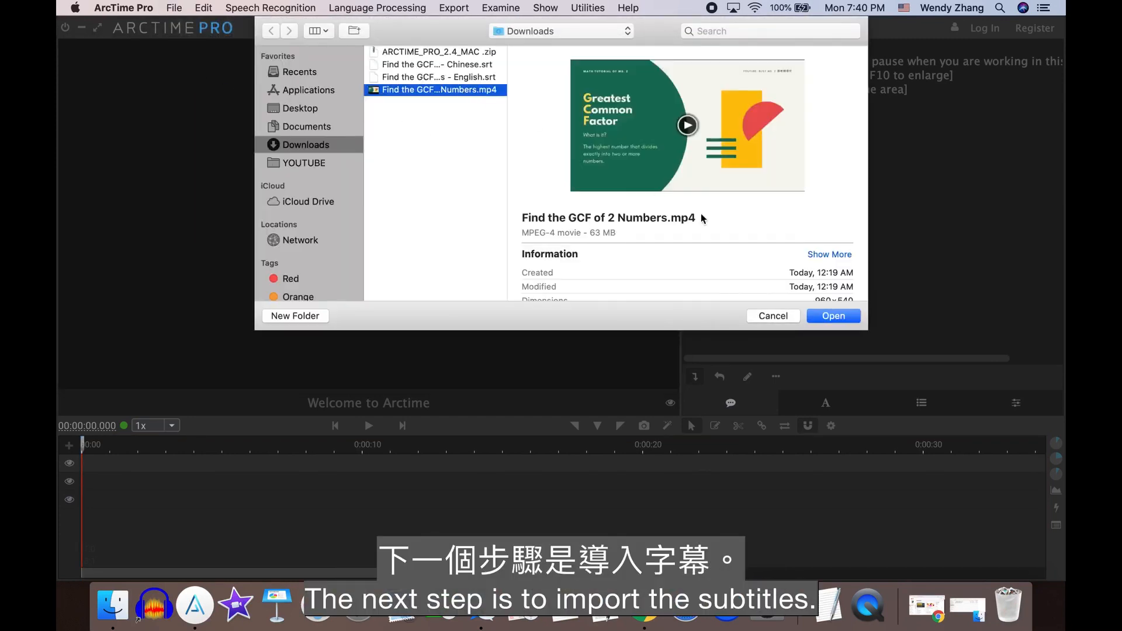
{"action": "left_click", "coordinate": [830, 315]}
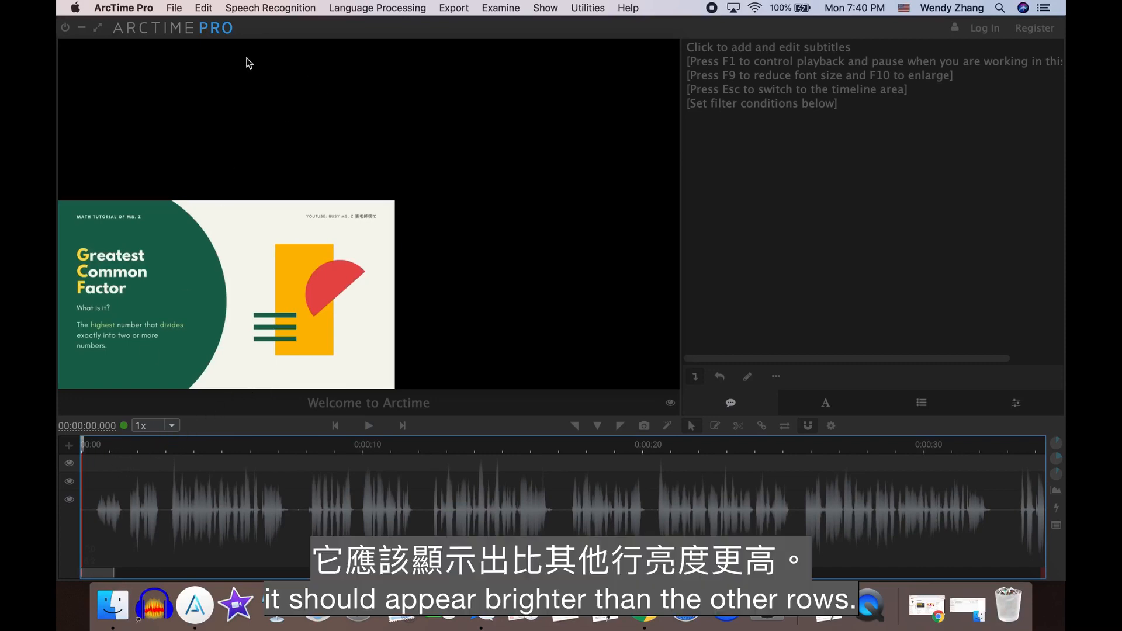
- Import the SRT subtitle file Find the GCF of 2 Numbers - Chinese.srt into group 1
{"action": "left_click", "coordinate": [174, 7]}
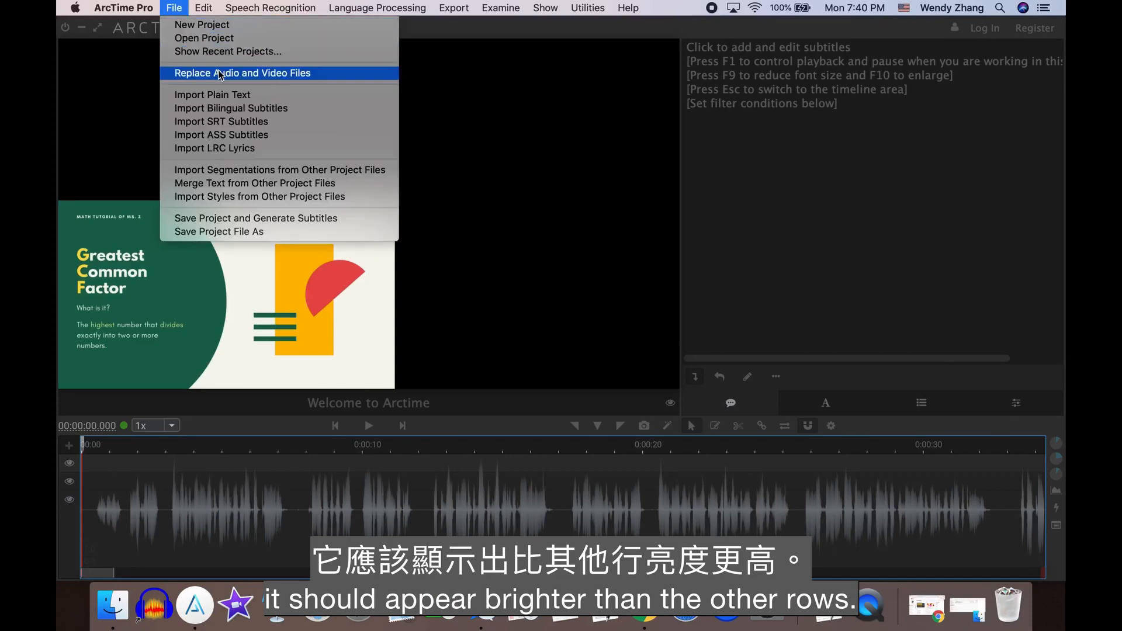
{"action": "left_click", "coordinate": [234, 121]}
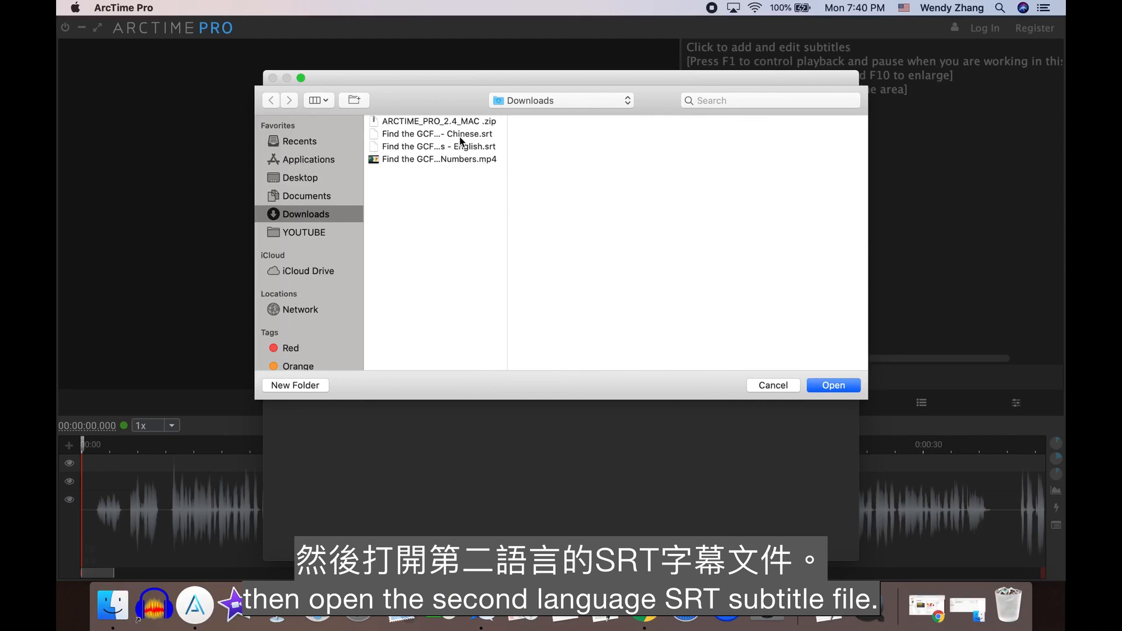
{"action": "left_click", "coordinate": [459, 135]}
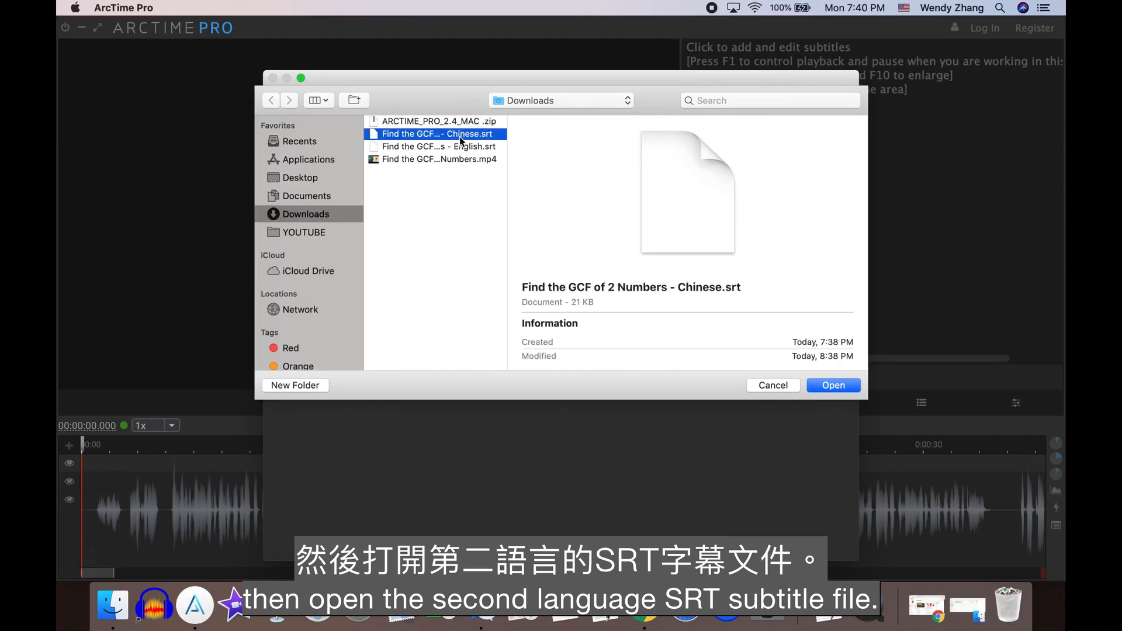
{"action": "left_click", "coordinate": [832, 384]}
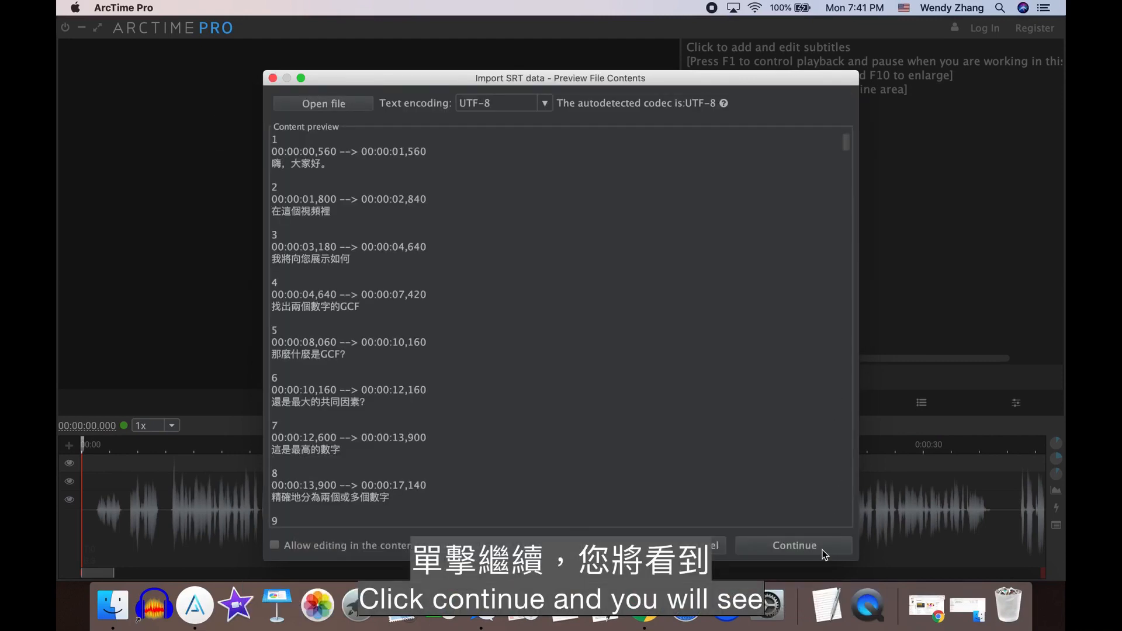
{"action": "left_click", "coordinate": [821, 546]}
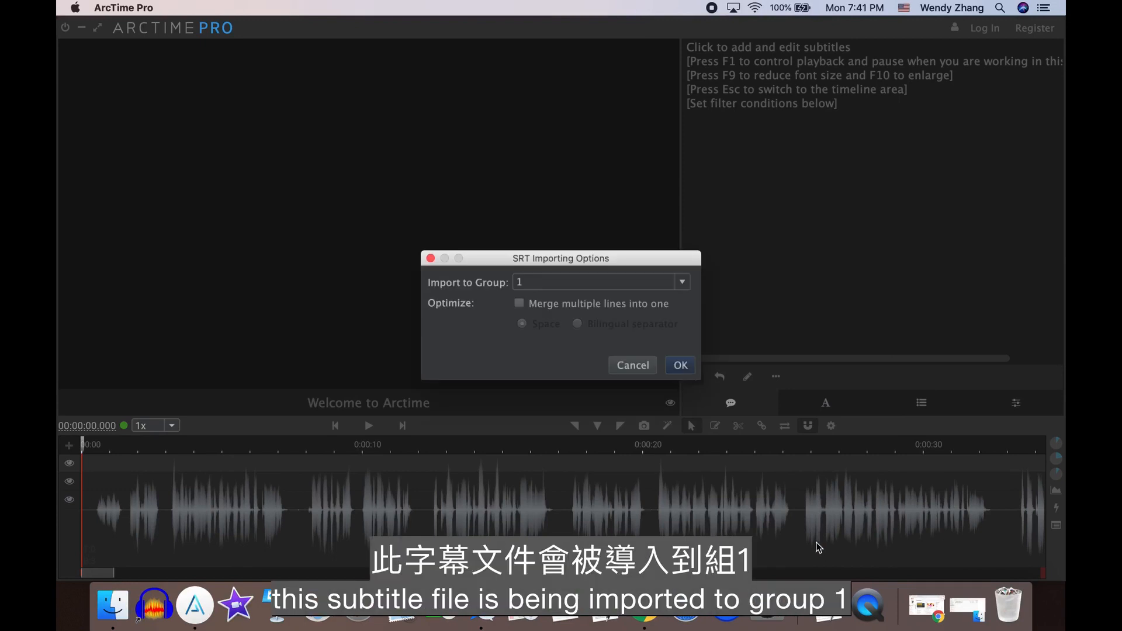
{"action": "left_click", "coordinate": [685, 370]}
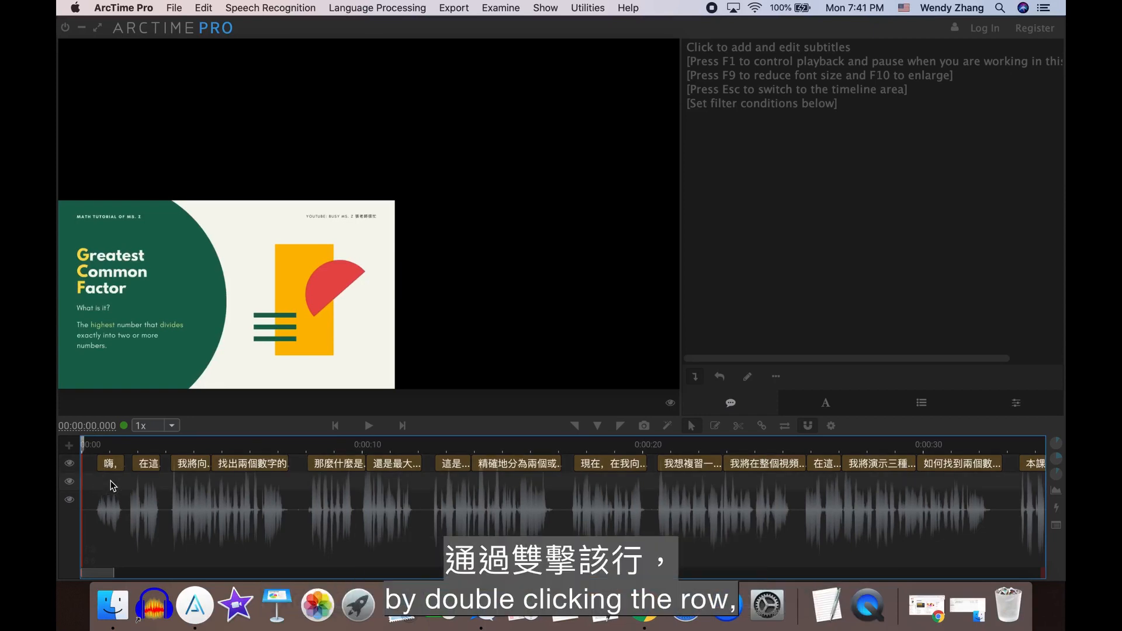
- Import the SRT subtitle file Find the GCF of 2 Numbers - English.srt into group 2
{"action": "left_click", "coordinate": [179, 7]}
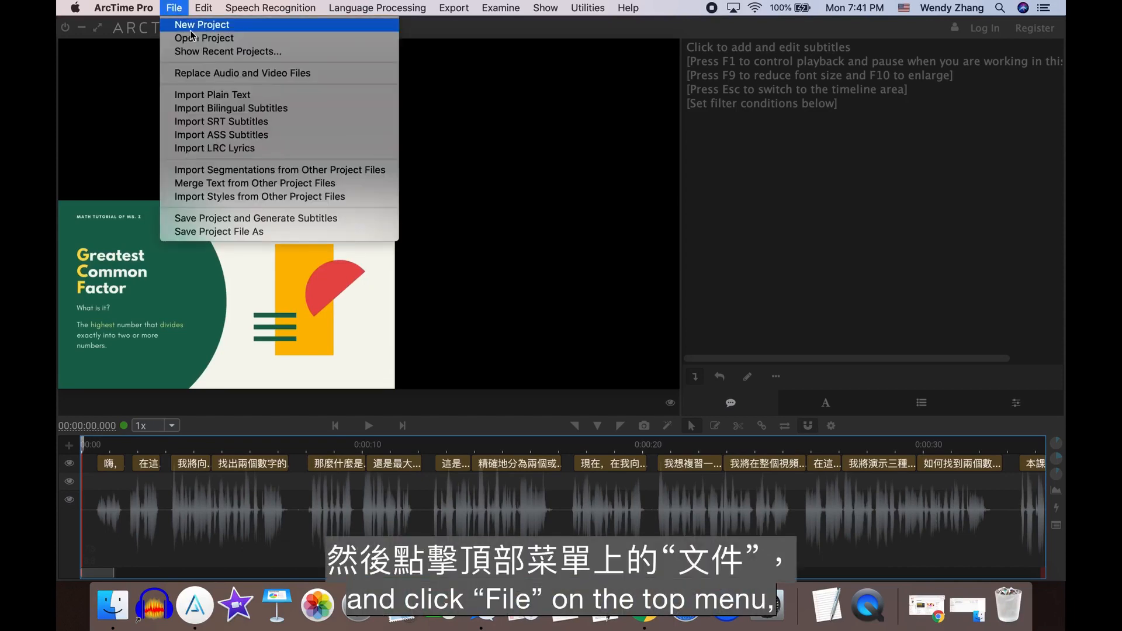
{"action": "left_click", "coordinate": [219, 122]}
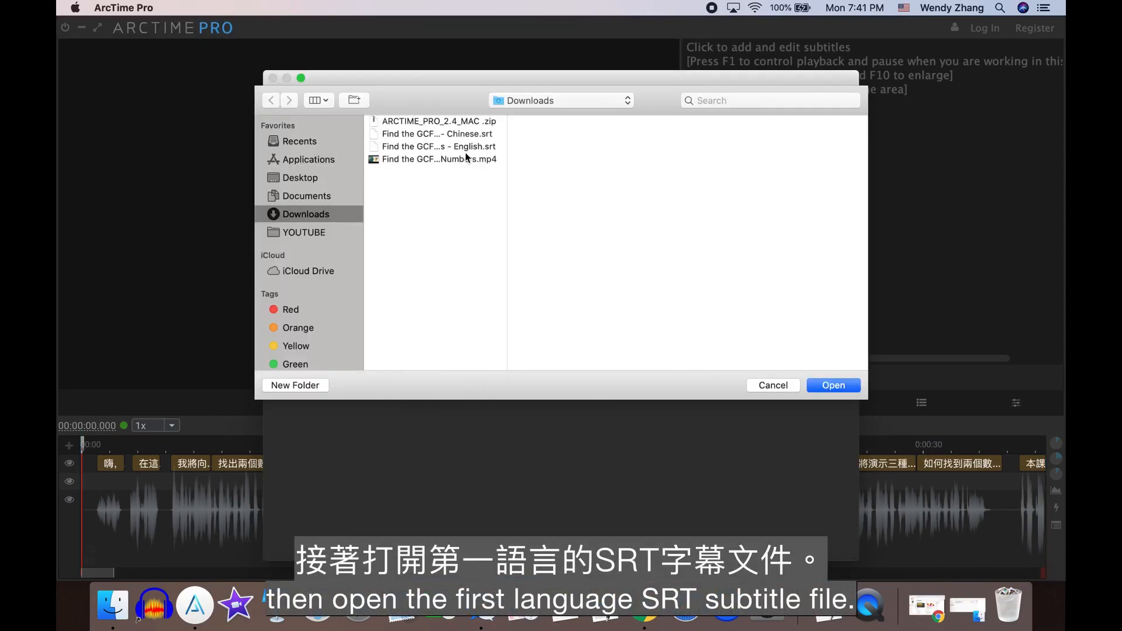
{"action": "left_click", "coordinate": [461, 147]}
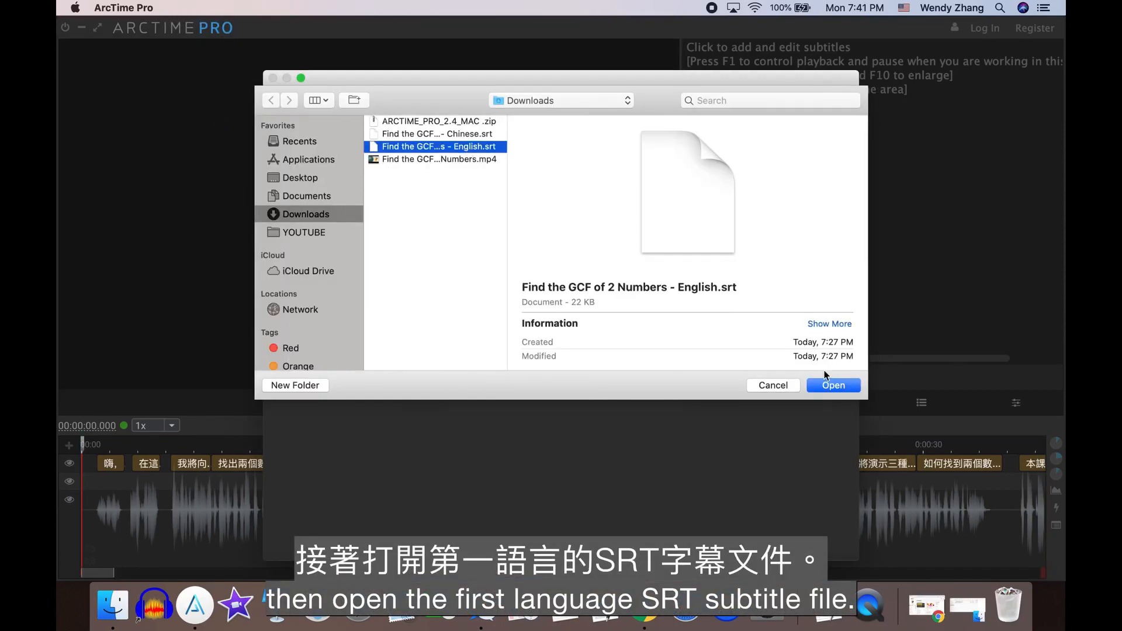
{"action": "left_click", "coordinate": [833, 385]}
{"action": "key", "text": "Return"}
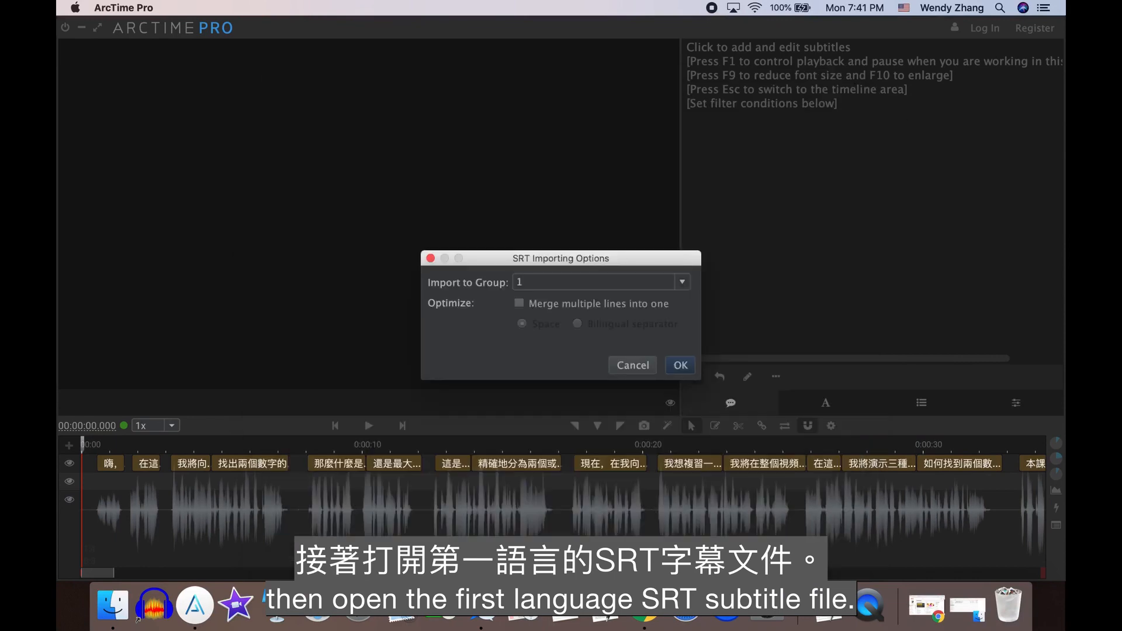
{"action": "left_click", "coordinate": [682, 282]}
{"action": "left_click", "coordinate": [662, 319]}
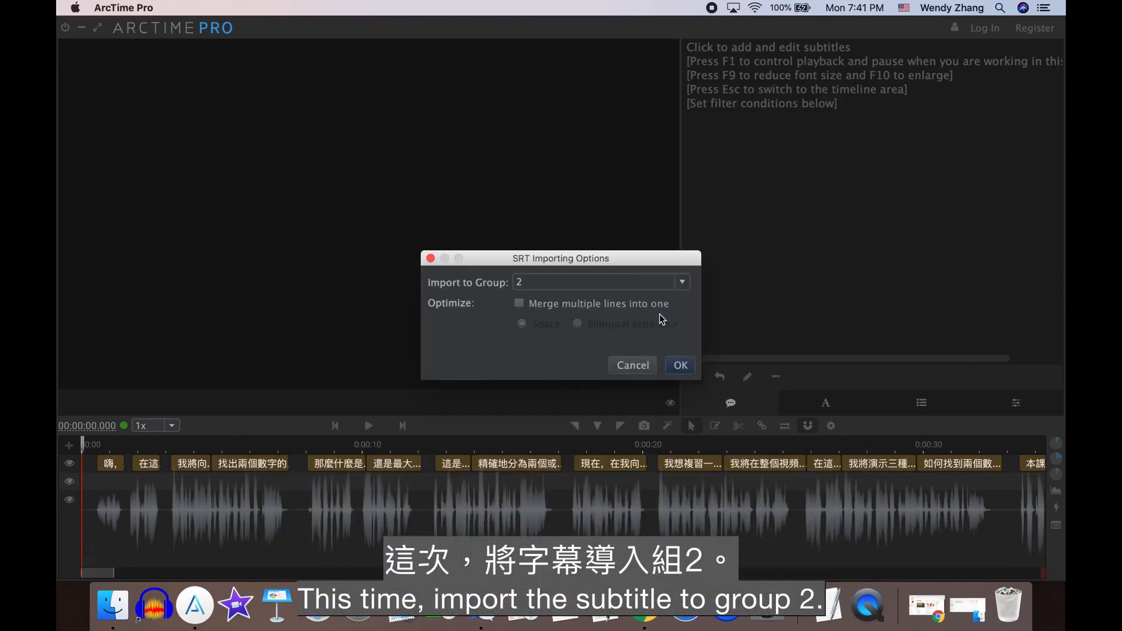
{"action": "left_click", "coordinate": [680, 366]}
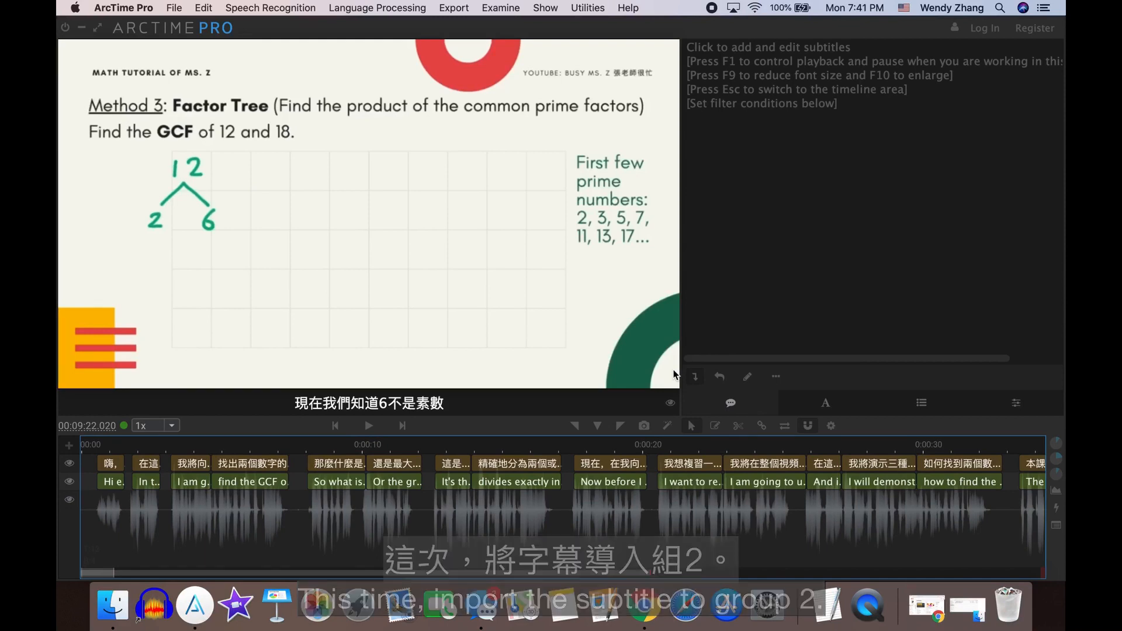
- Assign the Default-L2 subtitle style to Group 2
{"action": "left_click", "coordinate": [917, 411]}
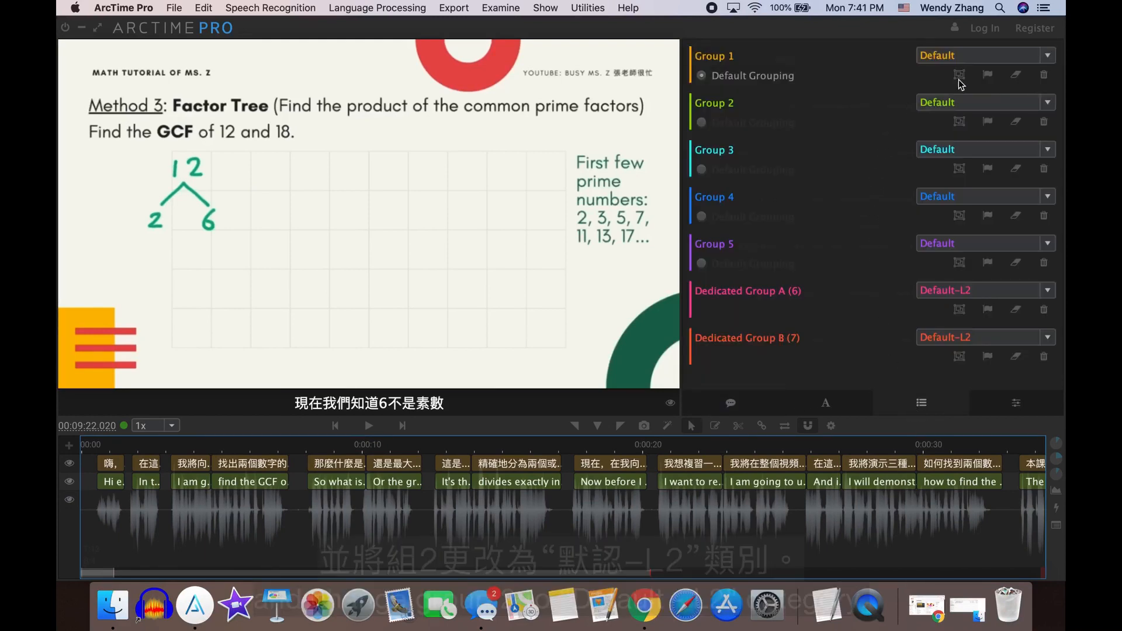
{"action": "left_click", "coordinate": [1048, 103]}
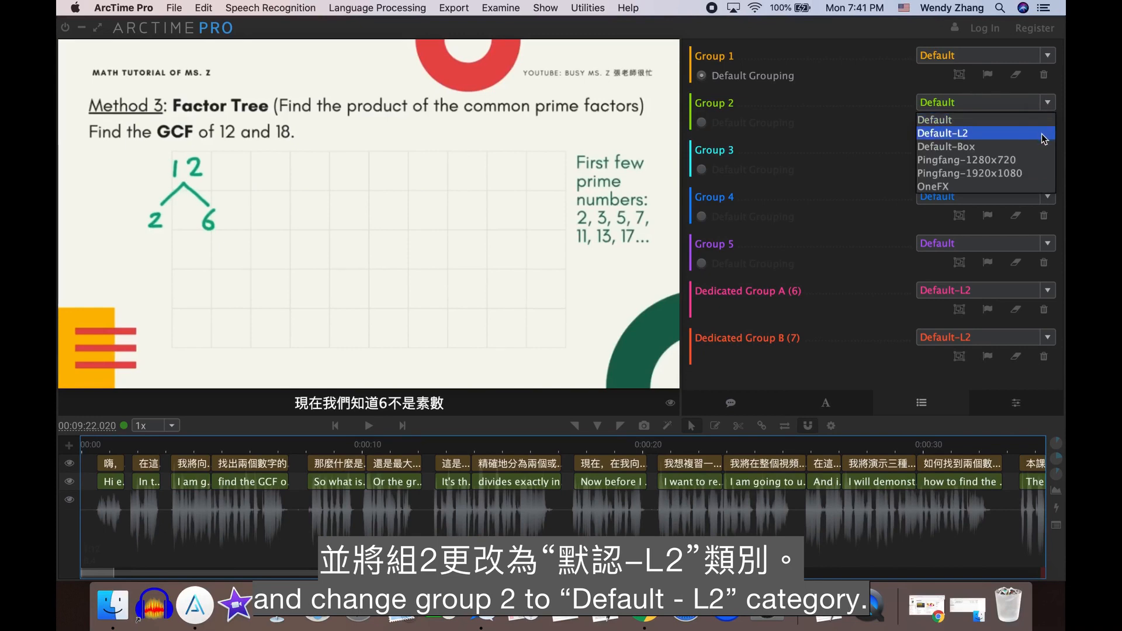
{"action": "left_click", "coordinate": [1045, 135]}
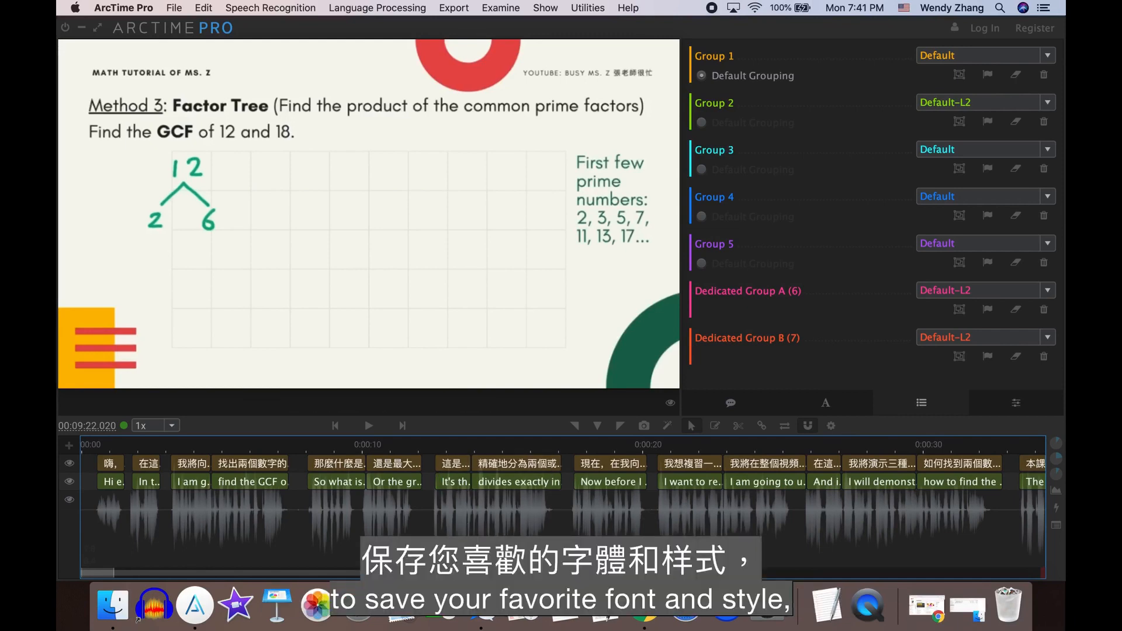
{"action": "scroll", "coordinate": [562, 514], "scroll_direction": "right", "scroll_amount": 20}
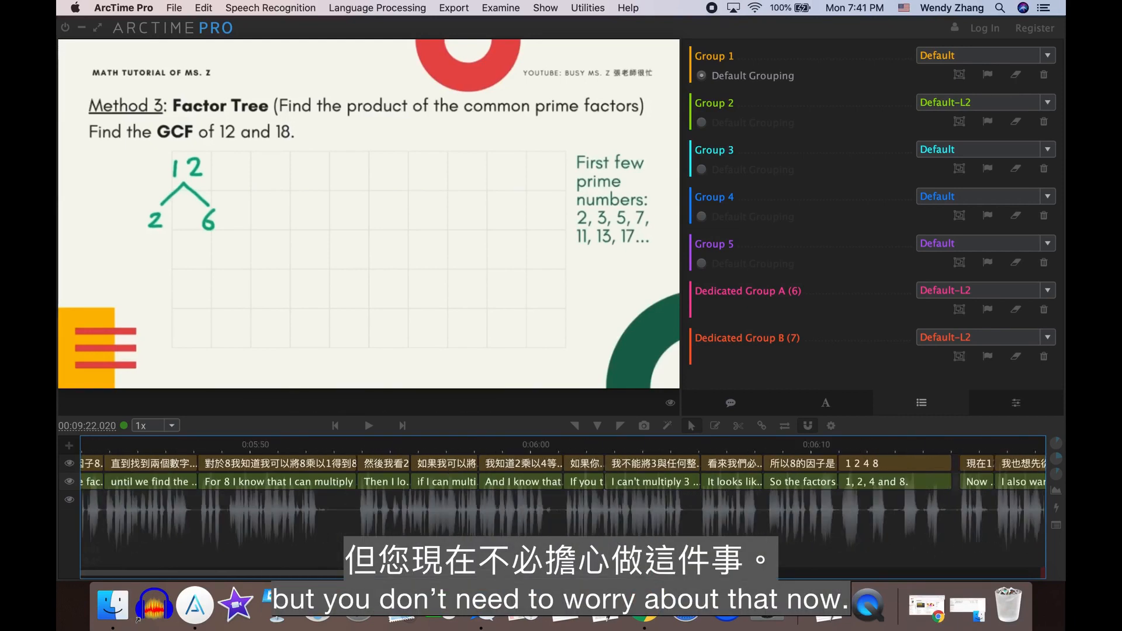
{"action": "scroll", "coordinate": [562, 502], "scroll_direction": "left", "scroll_amount": 5}
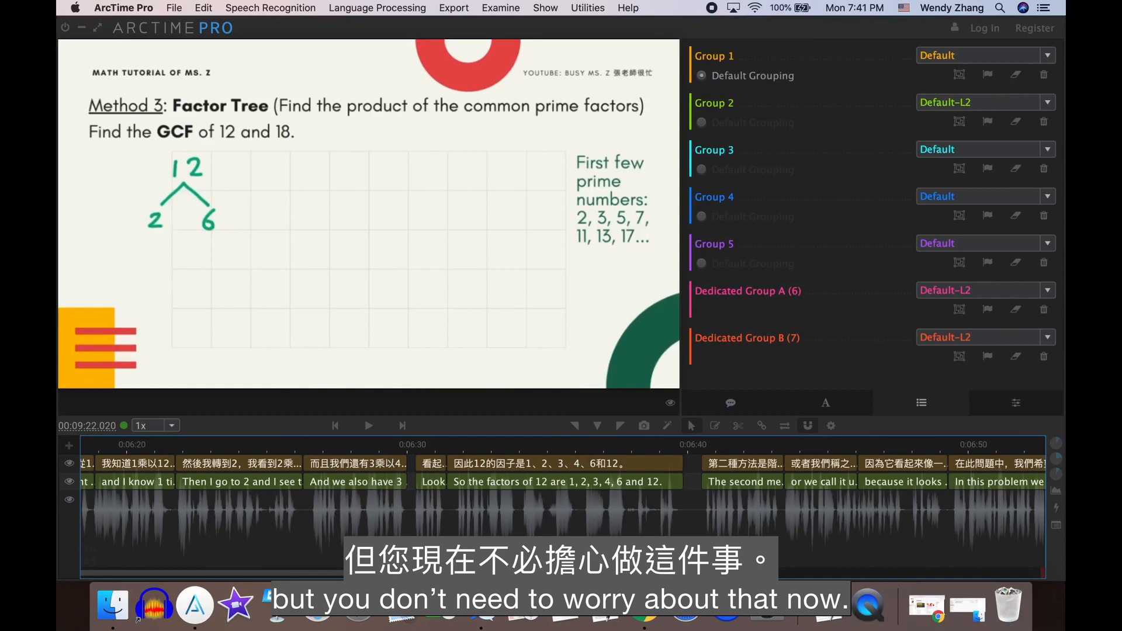
{"action": "left_click_drag", "start_coordinate": [1056, 445], "coordinate": [1056, 423]}
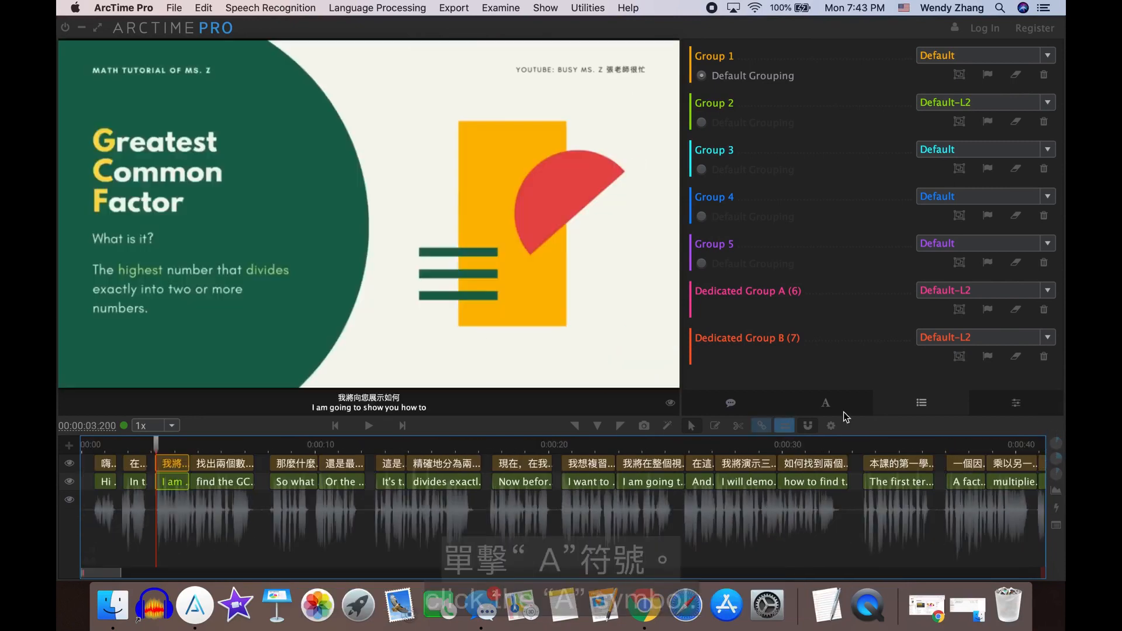
- Open the Default subtitle style for editing and review its font, outline, shadow and margin settings
{"action": "left_click", "coordinate": [827, 405]}
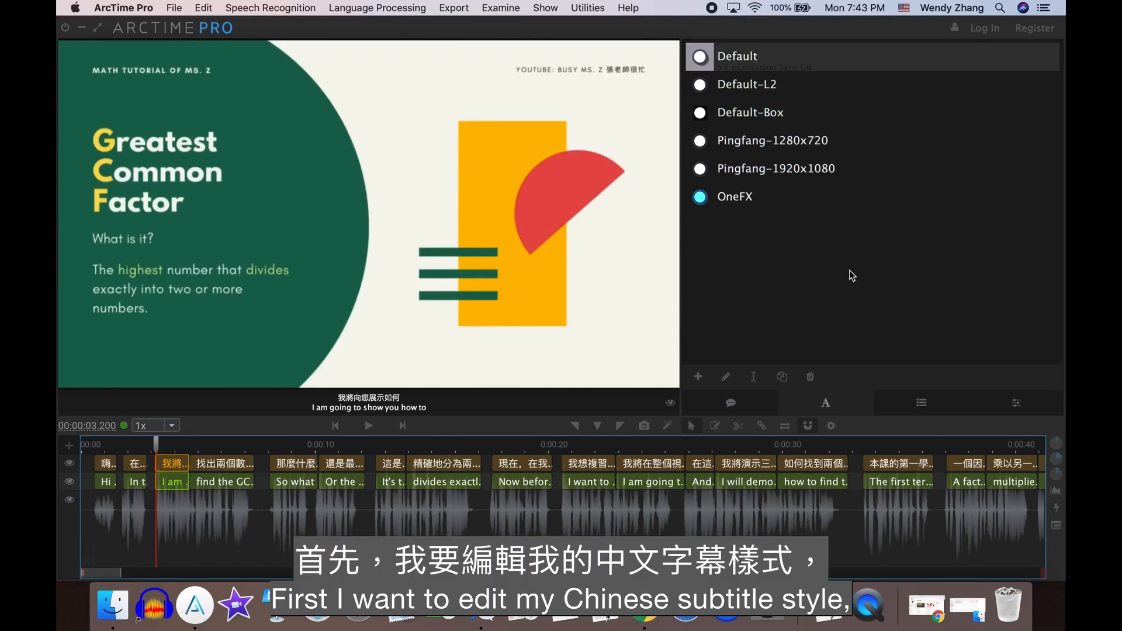
{"action": "double_click", "coordinate": [733, 56]}
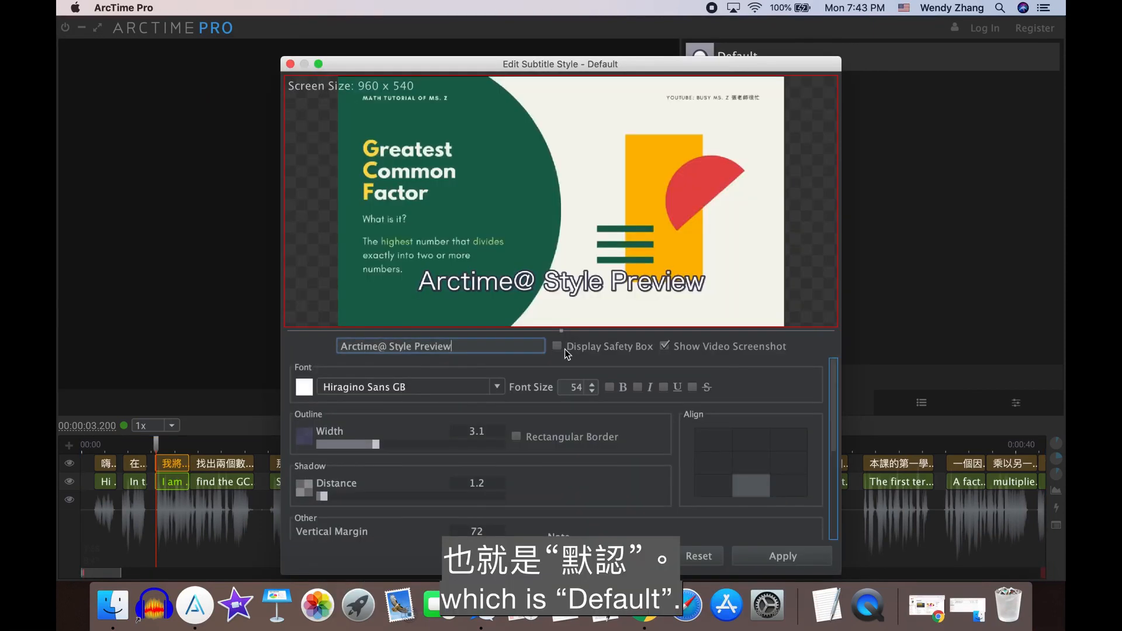
{"action": "scroll", "coordinate": [549, 358], "scroll_direction": "down", "scroll_amount": 2}
{"action": "scroll", "coordinate": [550, 358], "scroll_direction": "down", "scroll_amount": 4}
{"action": "scroll", "coordinate": [837, 479], "scroll_direction": "up", "scroll_amount": 5}
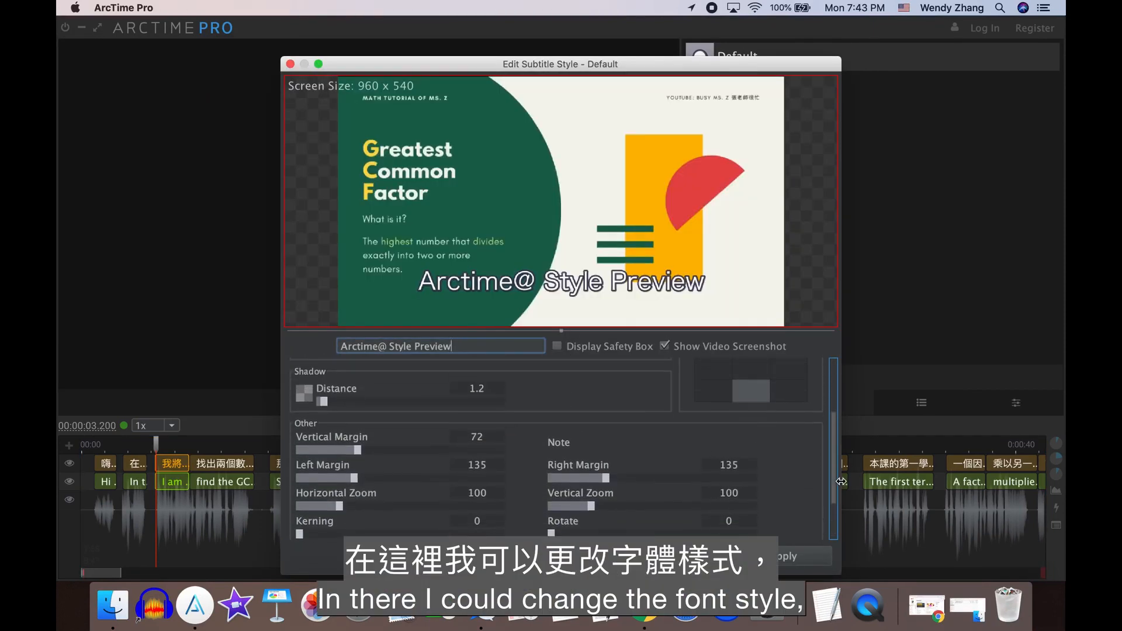
{"action": "scroll", "coordinate": [837, 467], "scroll_direction": "up", "scroll_amount": 1}
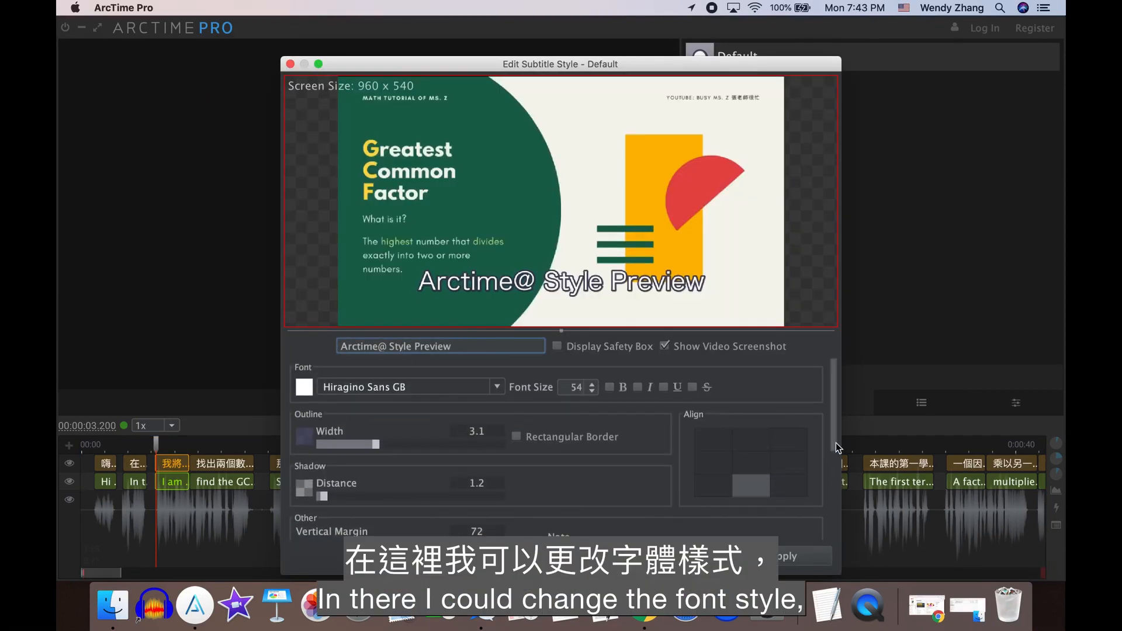
- Set the Default subtitle style's font to PingFang TC
{"action": "left_click", "coordinate": [496, 387]}
{"action": "scroll", "coordinate": [440, 304], "scroll_direction": "up", "scroll_amount": 3}
{"action": "scroll", "coordinate": [440, 304], "scroll_direction": "down", "scroll_amount": 15}
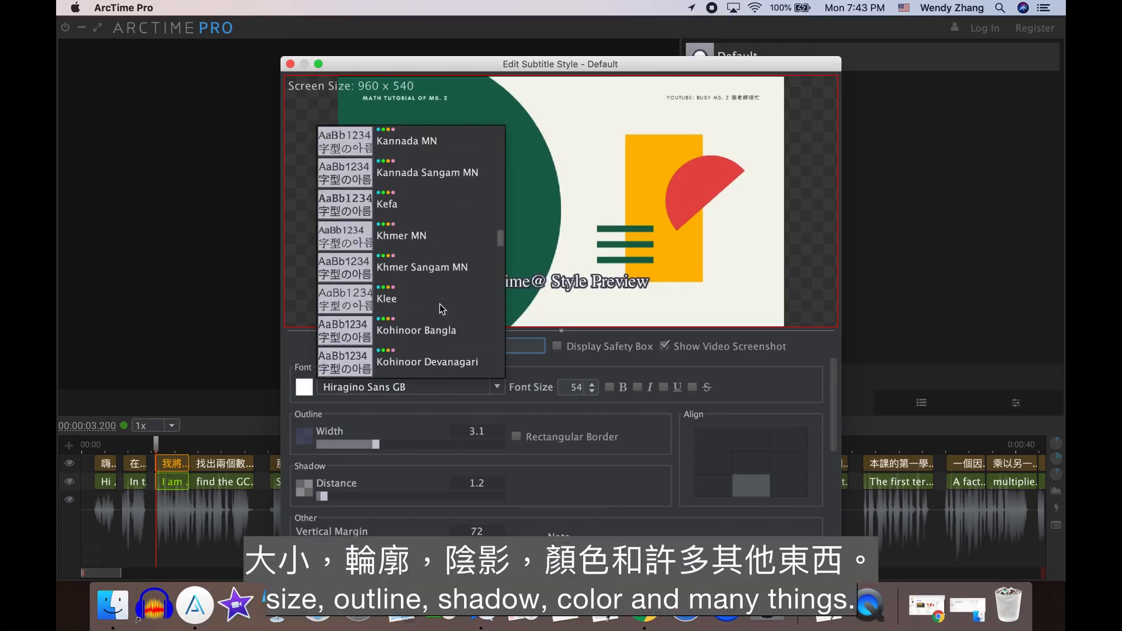
{"action": "scroll", "coordinate": [439, 304], "scroll_direction": "down", "scroll_amount": 10}
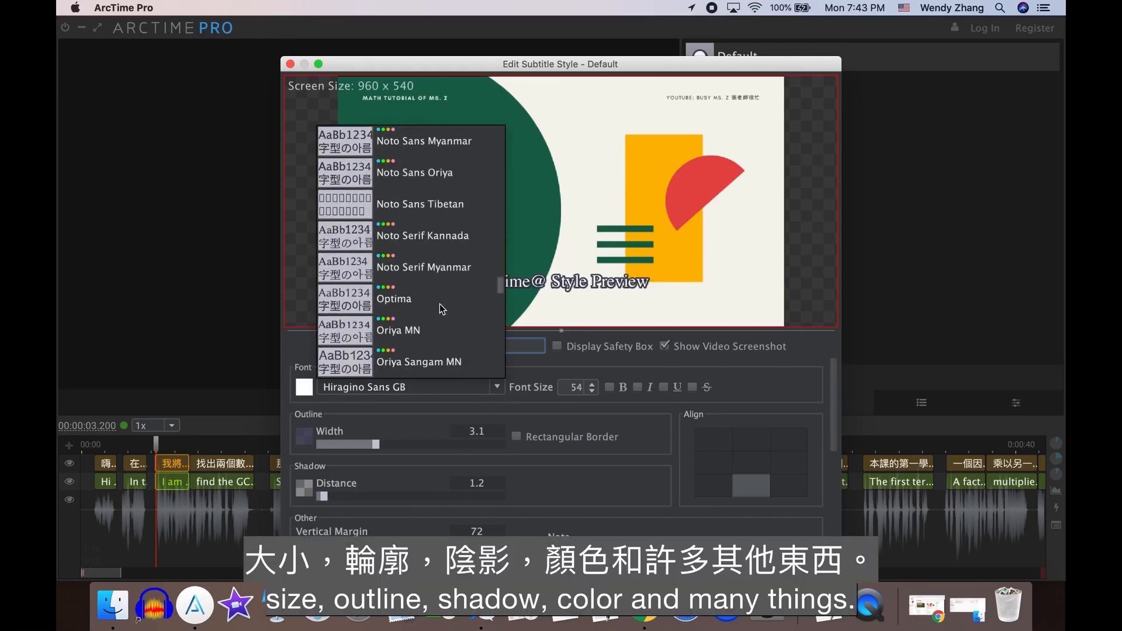
{"action": "scroll", "coordinate": [440, 304], "scroll_direction": "down", "scroll_amount": 1}
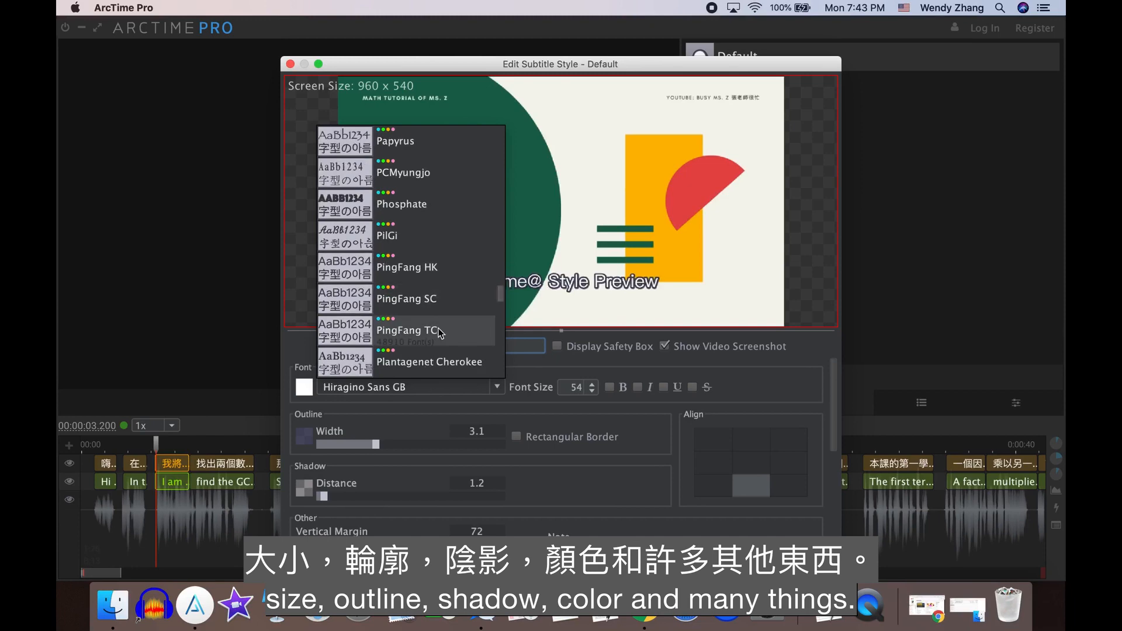
{"action": "left_click", "coordinate": [440, 331]}
- Display the safety box and reduce the Default style's vertical margin to about 37
{"action": "left_click", "coordinate": [557, 347]}
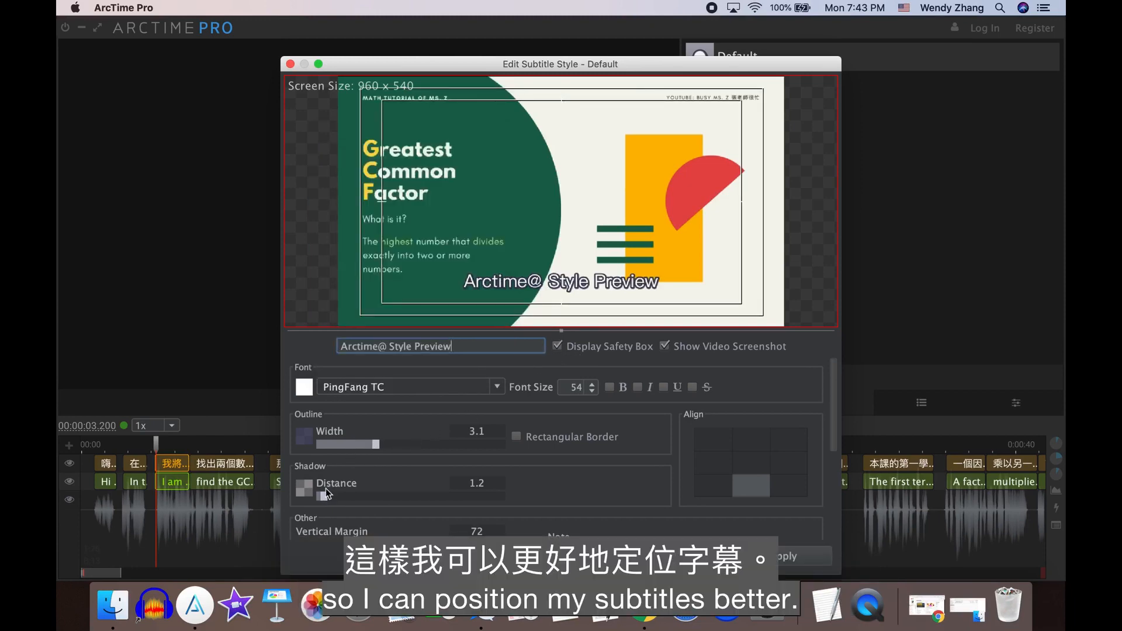
{"action": "scroll", "coordinate": [336, 489], "scroll_direction": "down", "scroll_amount": 3}
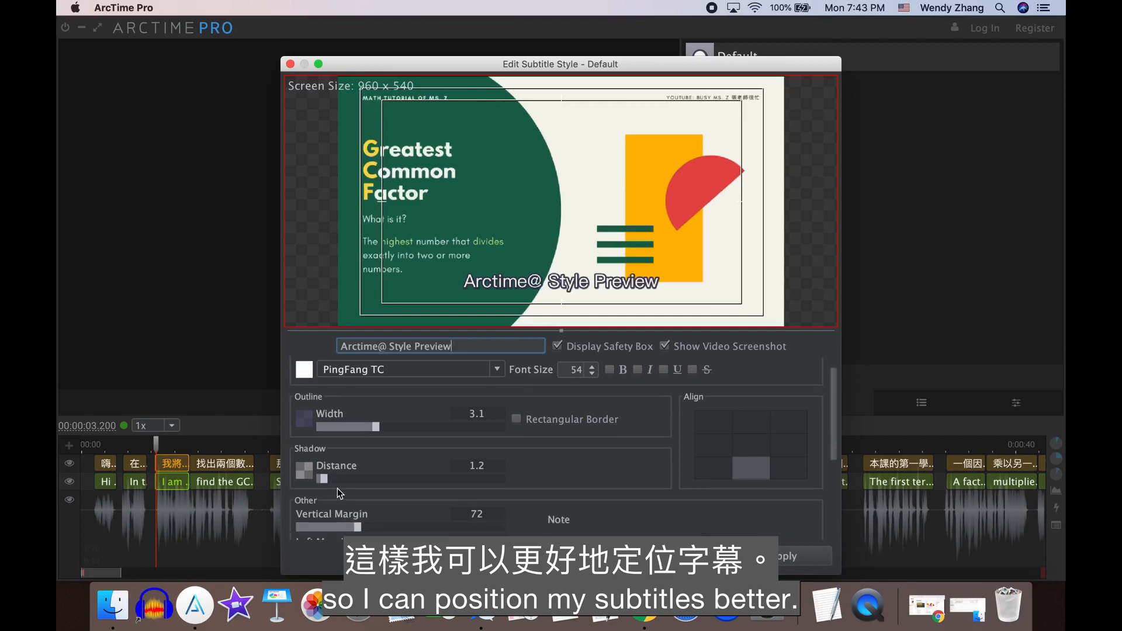
{"action": "left_click_drag", "start_coordinate": [359, 519], "coordinate": [331, 520]}
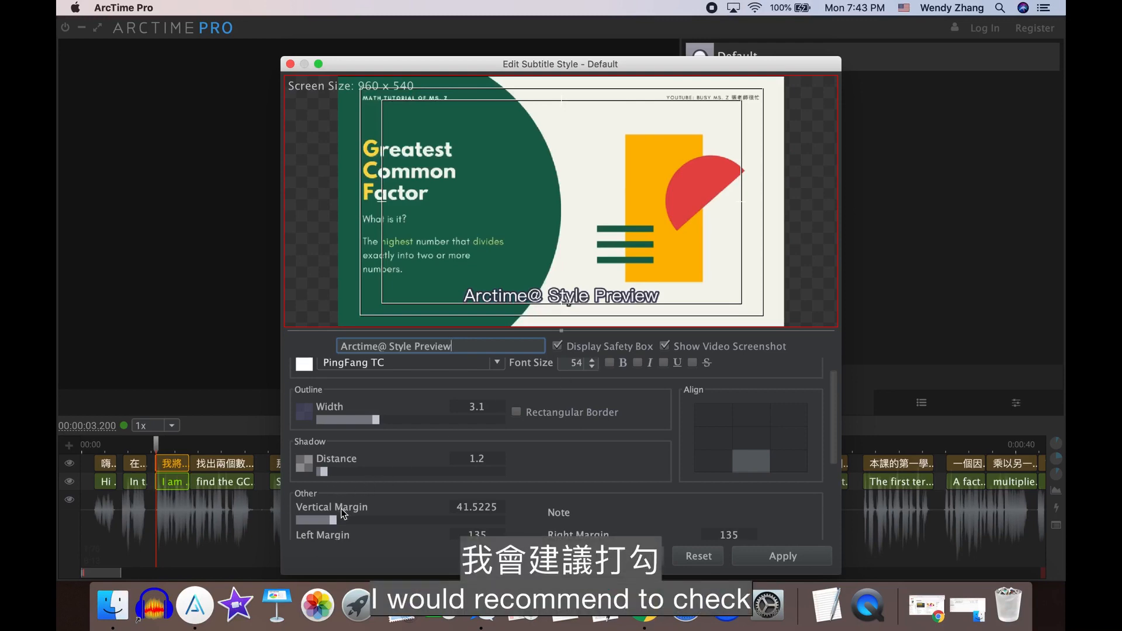
- Enable the rectangular border for the Default style and try a kerning of about 10.4
{"action": "scroll", "coordinate": [344, 513], "scroll_direction": "up", "scroll_amount": 2}
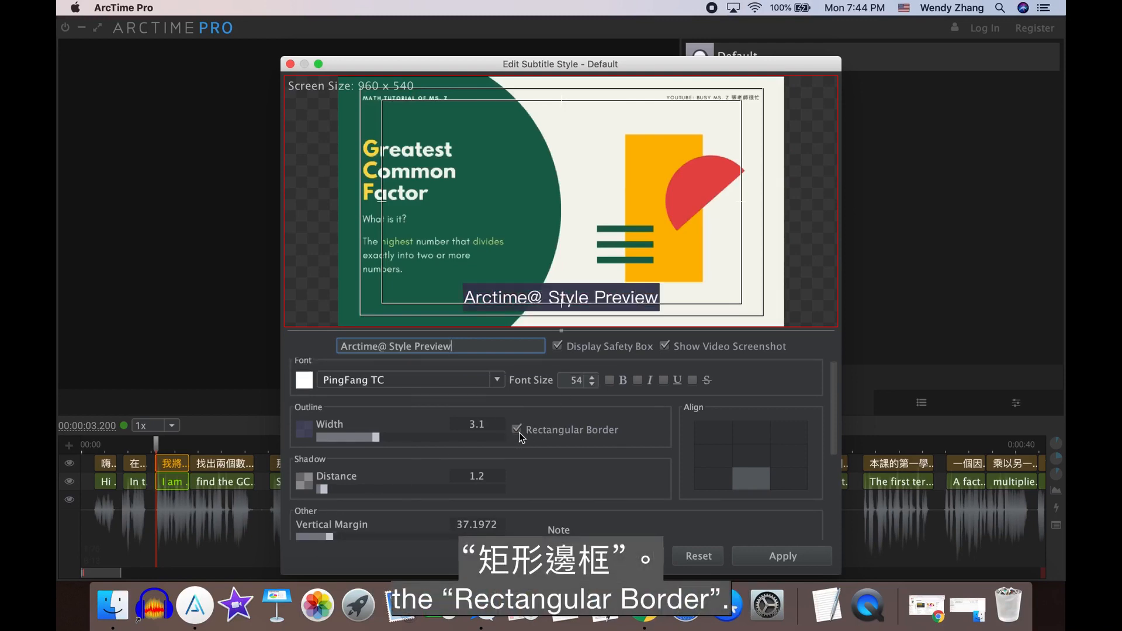
{"action": "scroll", "coordinate": [519, 433], "scroll_direction": "down", "scroll_amount": 4}
{"action": "left_click_drag", "start_coordinate": [299, 506], "coordinate": [322, 508]}
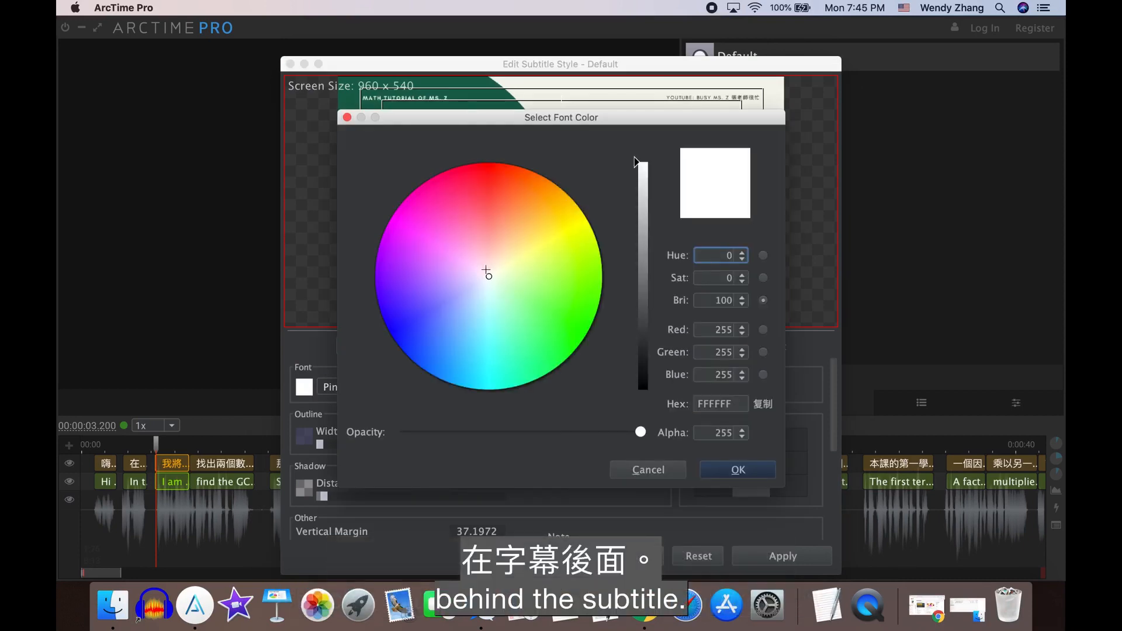
- Try the pink font color FF4AC2 for the Default style
{"action": "left_click", "coordinate": [437, 214]}
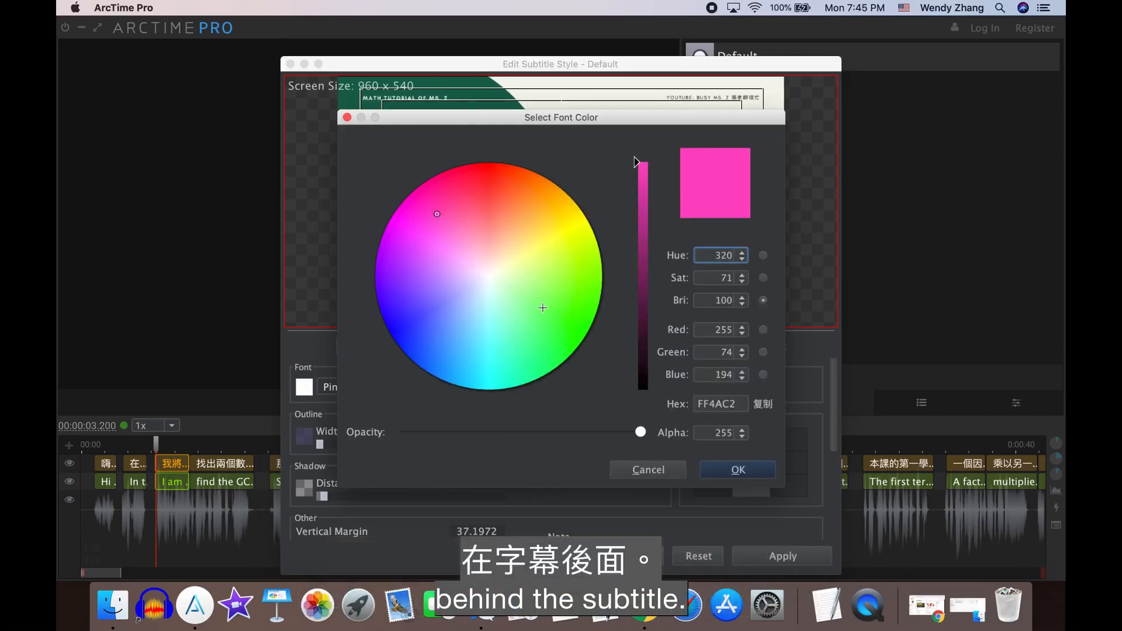
{"action": "left_click", "coordinate": [739, 470]}
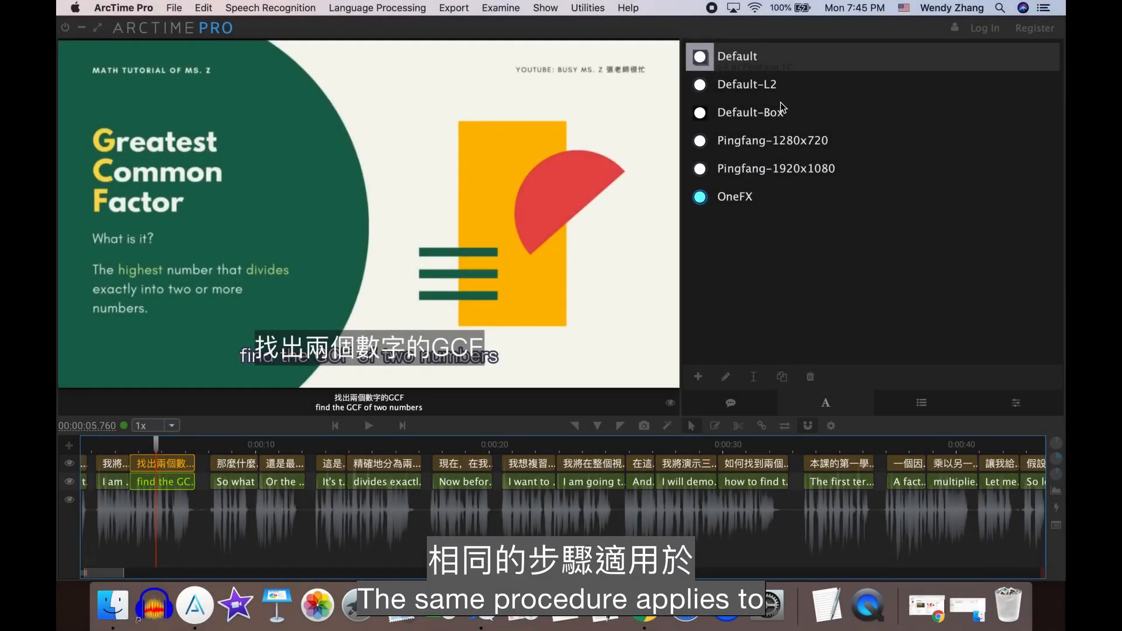
- In the Default-L2 style, display the safety box and lower the vertical margin so the text clears the group 1 subtitle
{"action": "double_click", "coordinate": [765, 87]}
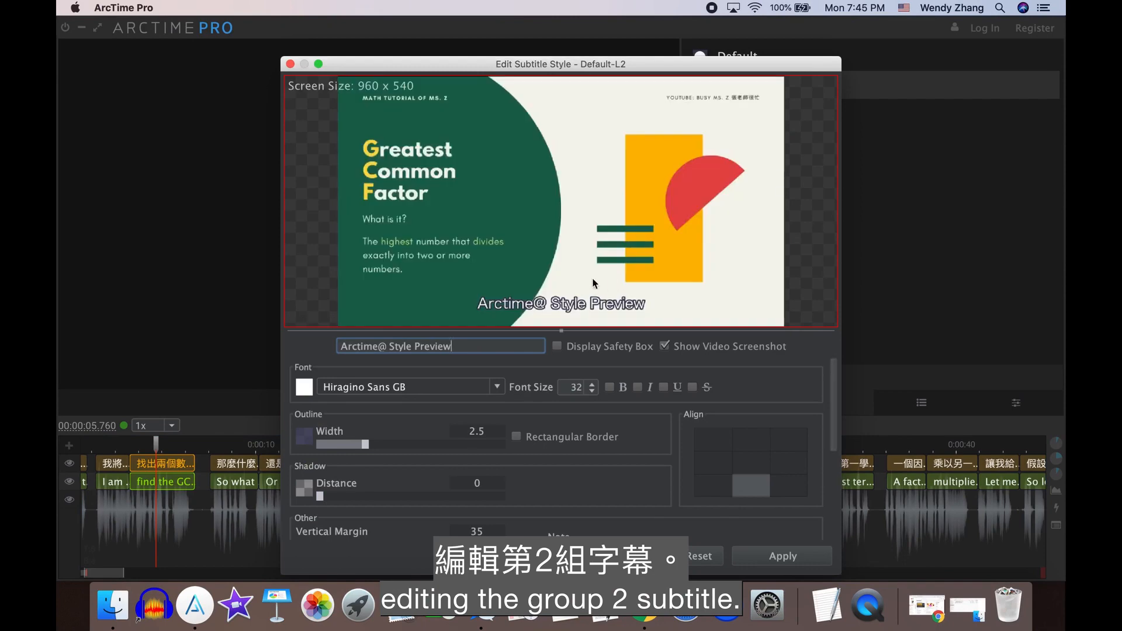
{"action": "left_click", "coordinate": [567, 348]}
{"action": "scroll", "coordinate": [524, 395], "scroll_direction": "down", "scroll_amount": 3}
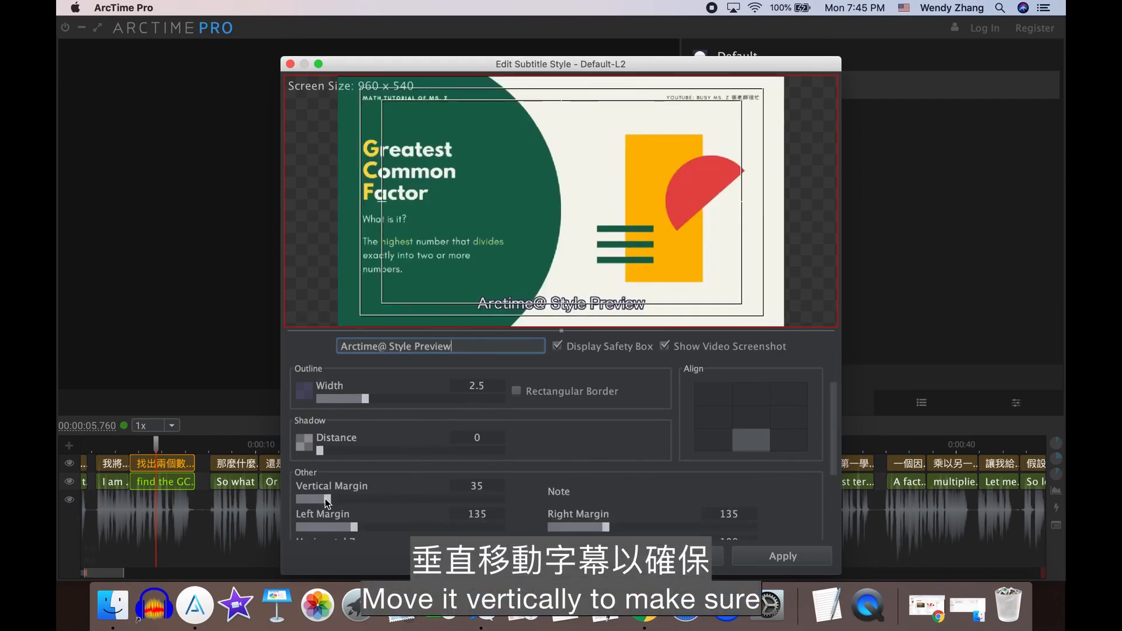
{"action": "left_click_drag", "start_coordinate": [325, 499], "coordinate": [308, 502]}
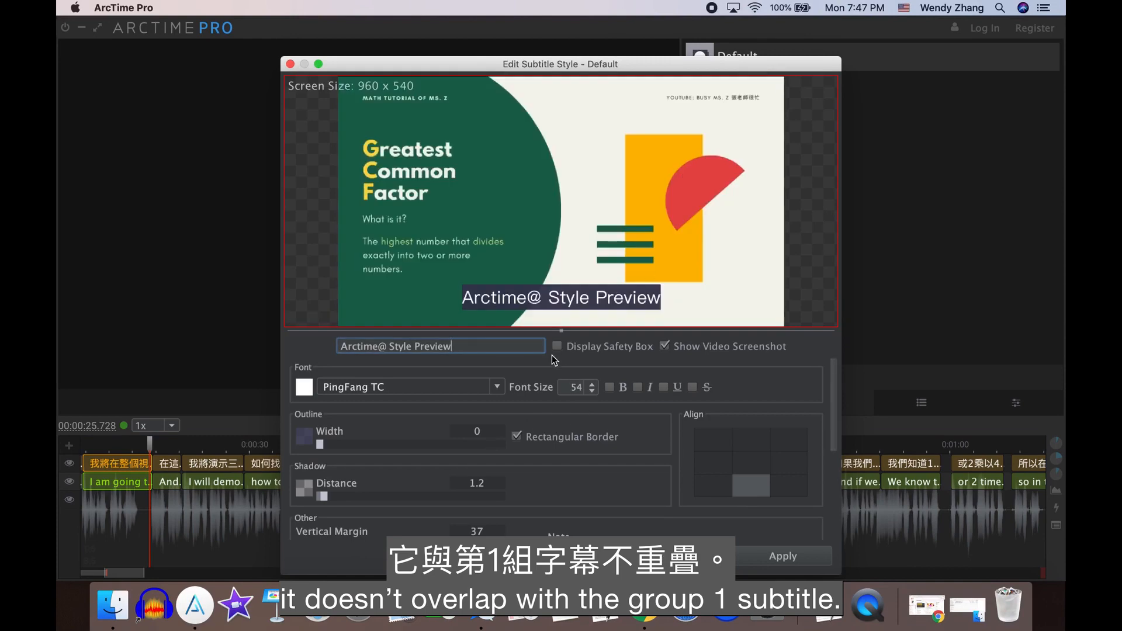
- Raise the Default style's vertical margin to about 49 with the safety box displayed, and play the video to check
{"action": "left_click", "coordinate": [556, 346]}
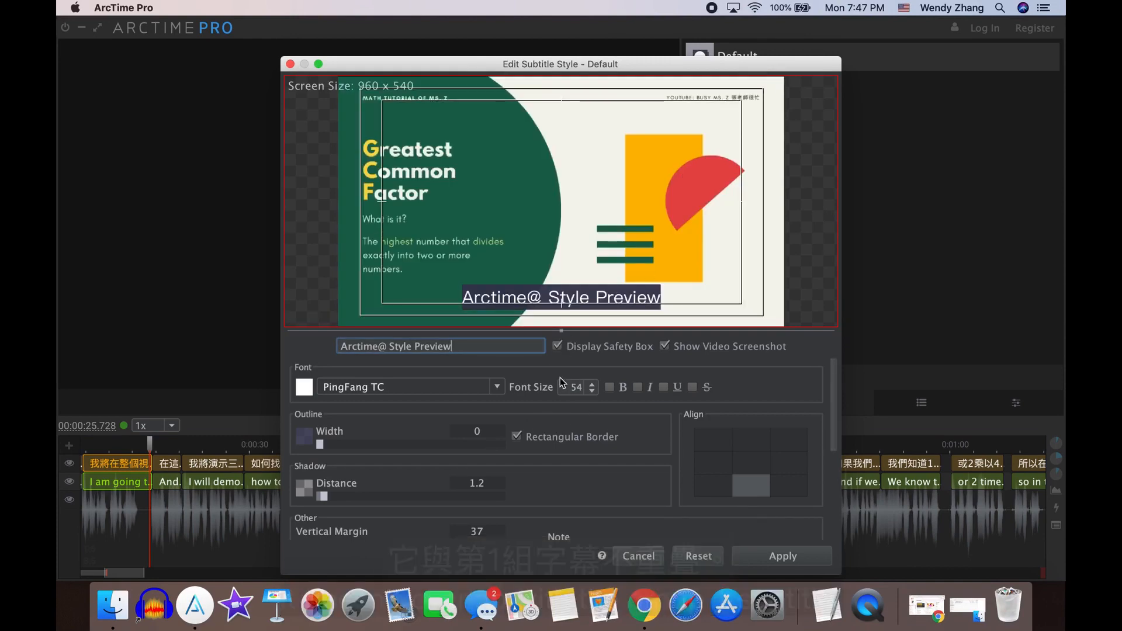
{"action": "scroll", "coordinate": [527, 426], "scroll_direction": "down", "scroll_amount": 1}
{"action": "left_click_drag", "start_coordinate": [328, 535], "coordinate": [337, 537]}
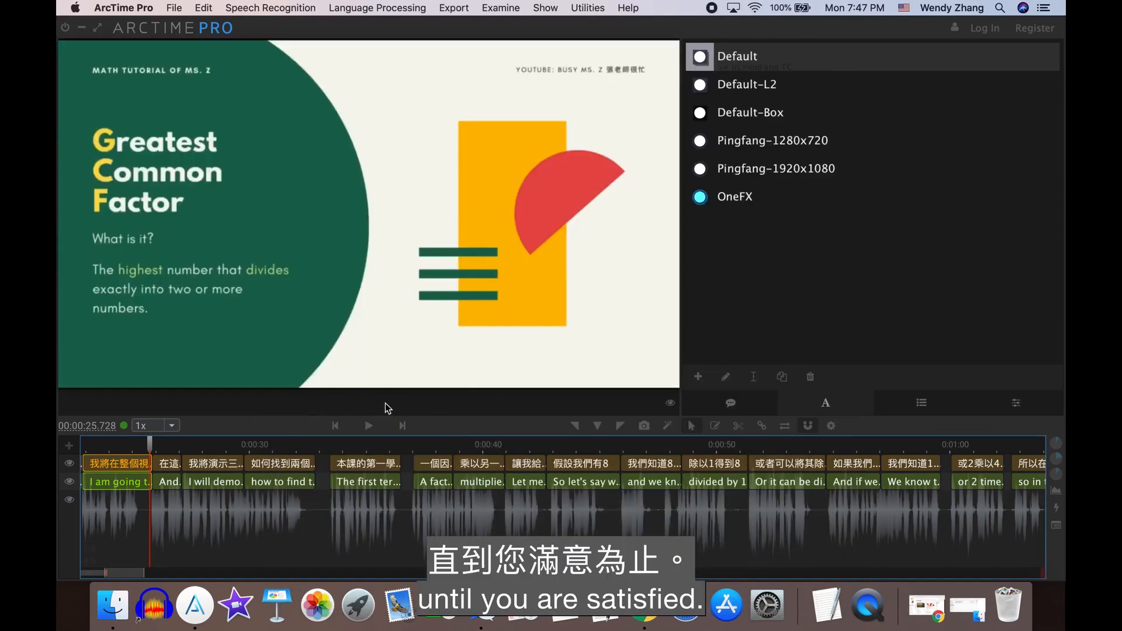
{"action": "left_click", "coordinate": [369, 426]}
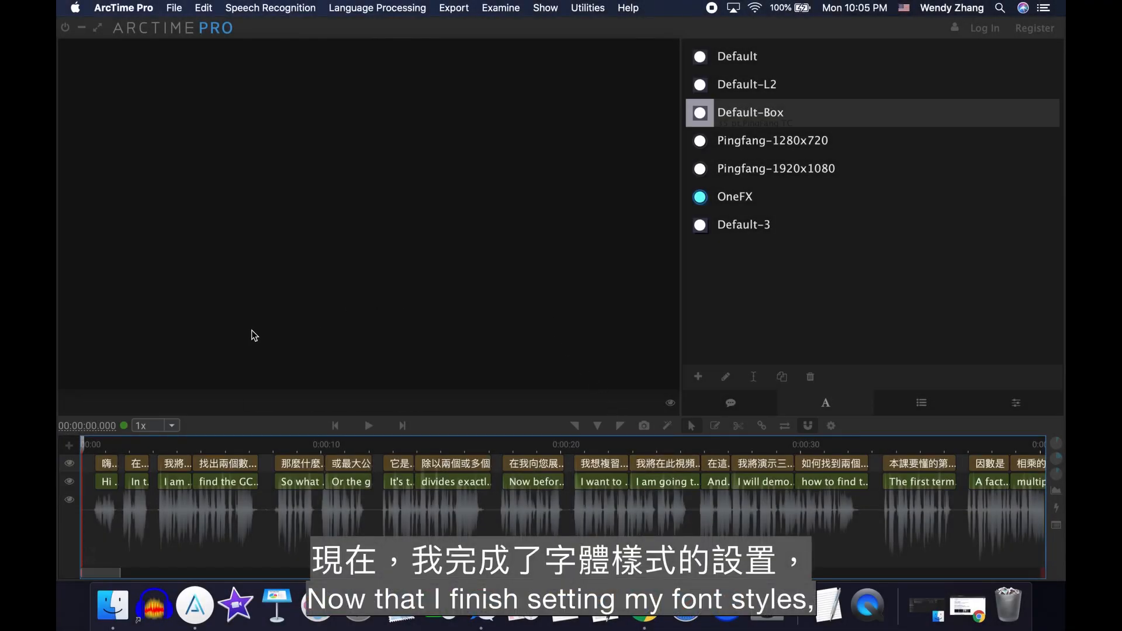
- Select the first subtitle blocks on the Chinese and English tracks to examine their text
{"action": "left_click", "coordinate": [111, 464]}
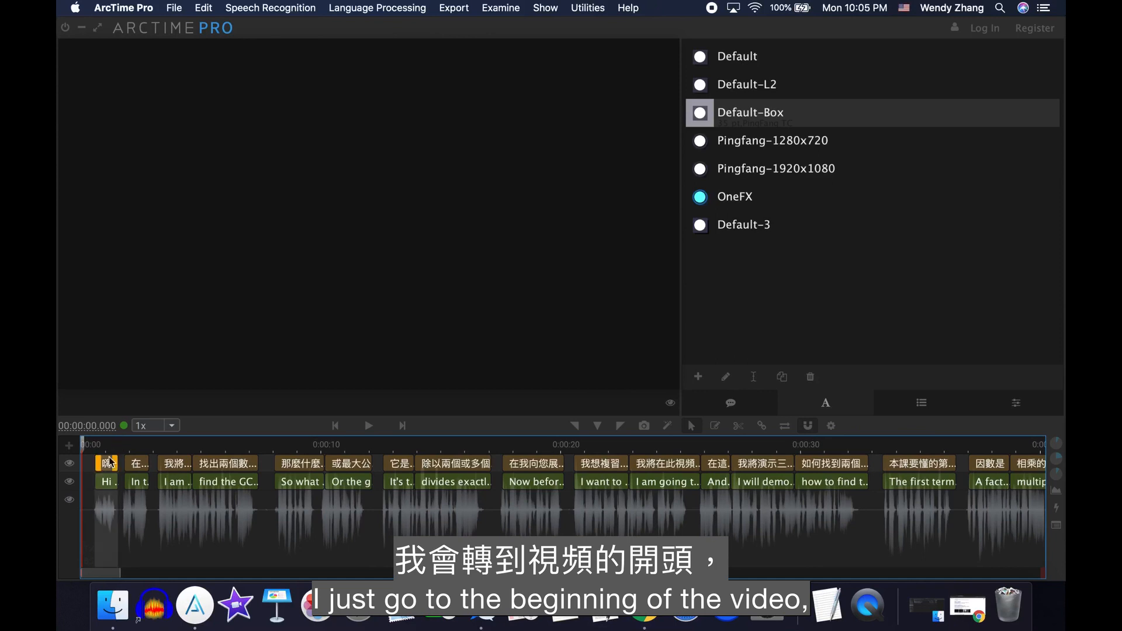
{"action": "left_click", "coordinate": [136, 465]}
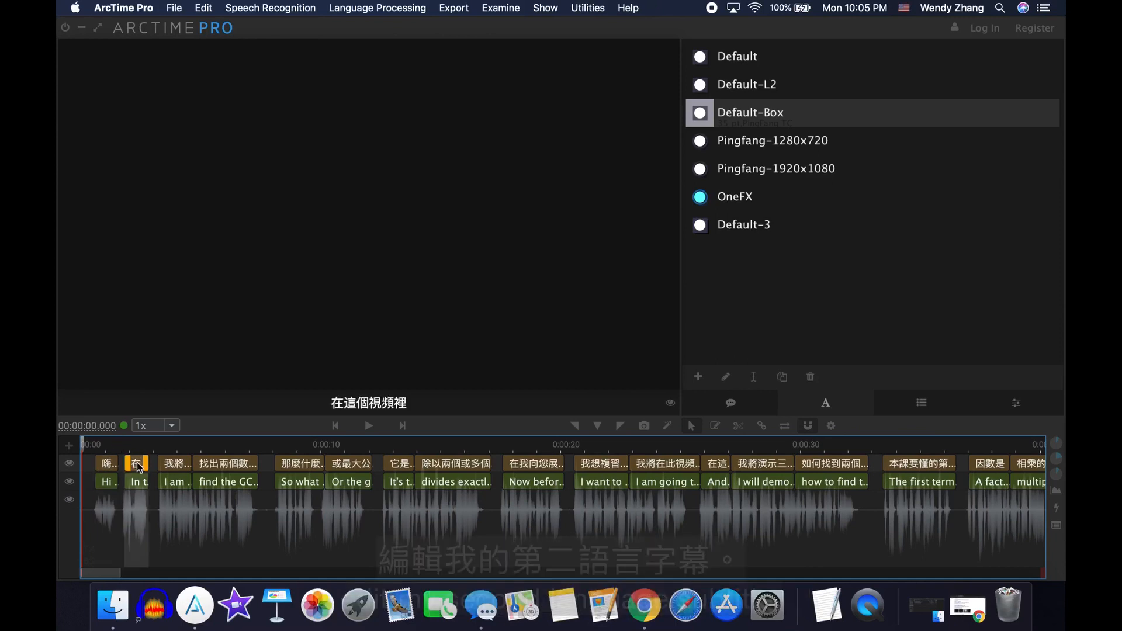
{"action": "left_click", "coordinate": [141, 483]}
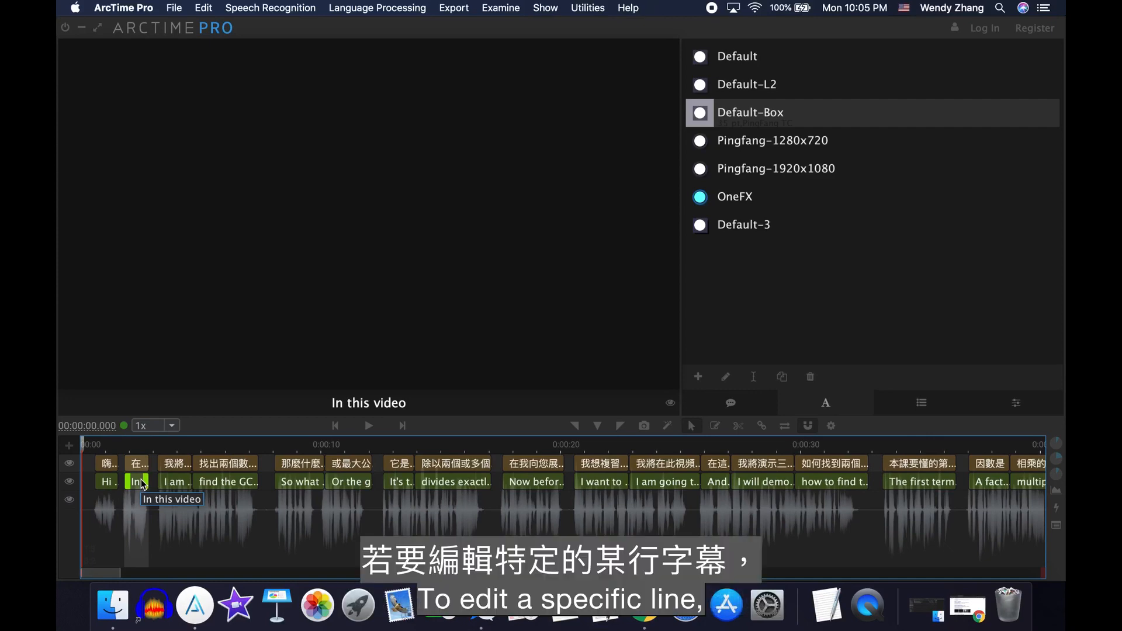
- Open the second Chinese subtitle block, 在這個視頻裡, for text editing and close the editor
{"action": "double_click", "coordinate": [141, 464]}
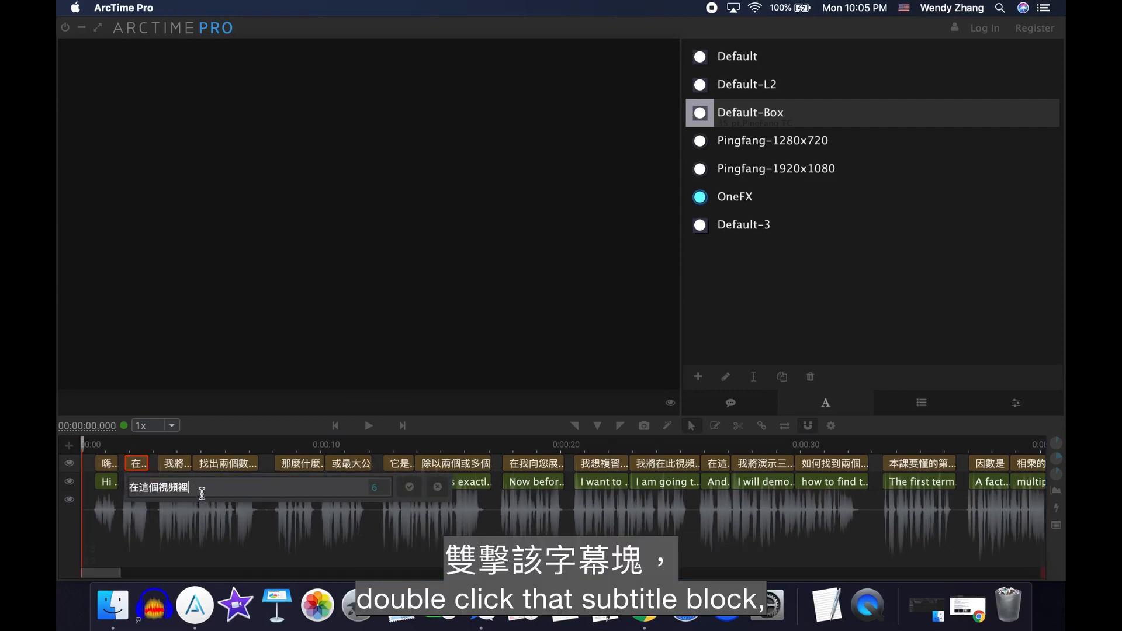
{"action": "type", "text": "s"}
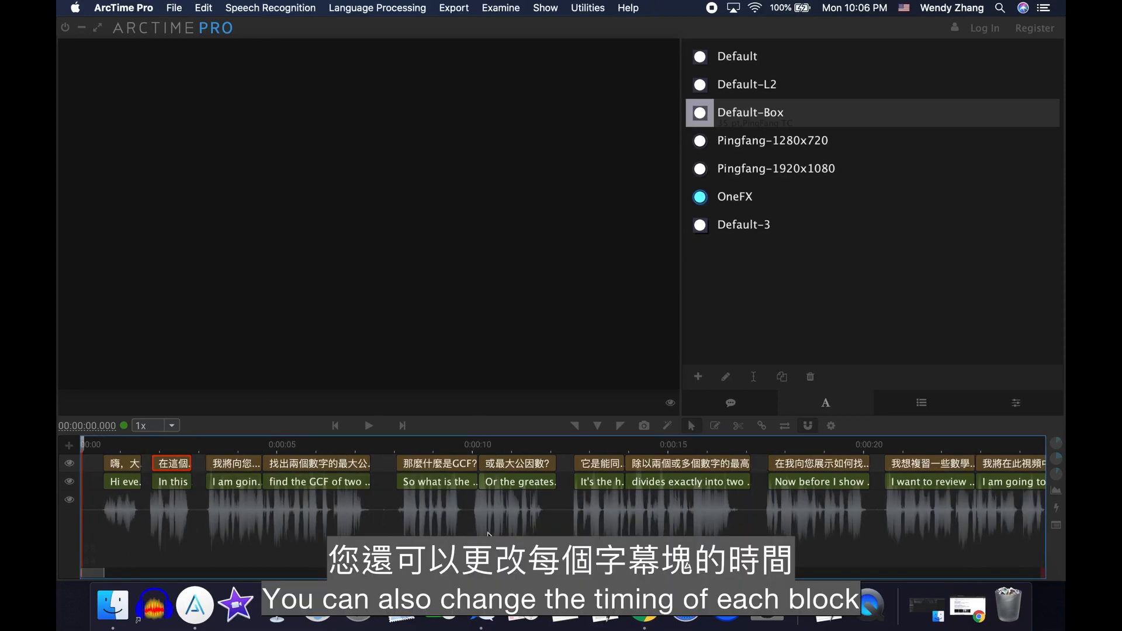
{"action": "left_click", "coordinate": [433, 482]}
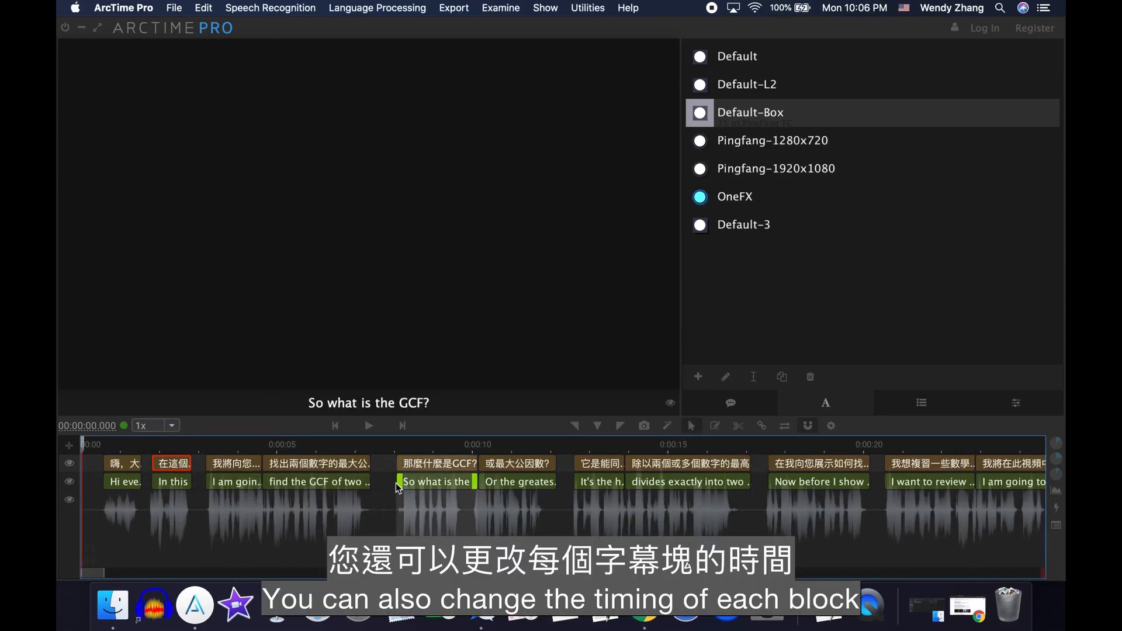
- Fine-tune the start time of the English block "So what is the GCF?" and preview the bilingual subtitles
{"action": "mouse_move", "coordinate": [401, 483]}
{"action": "left_mouse_down"}
{"action": "mouse_move", "coordinate": [429, 483]}
{"action": "mouse_move", "coordinate": [402, 481]}
{"action": "left_mouse_up"}
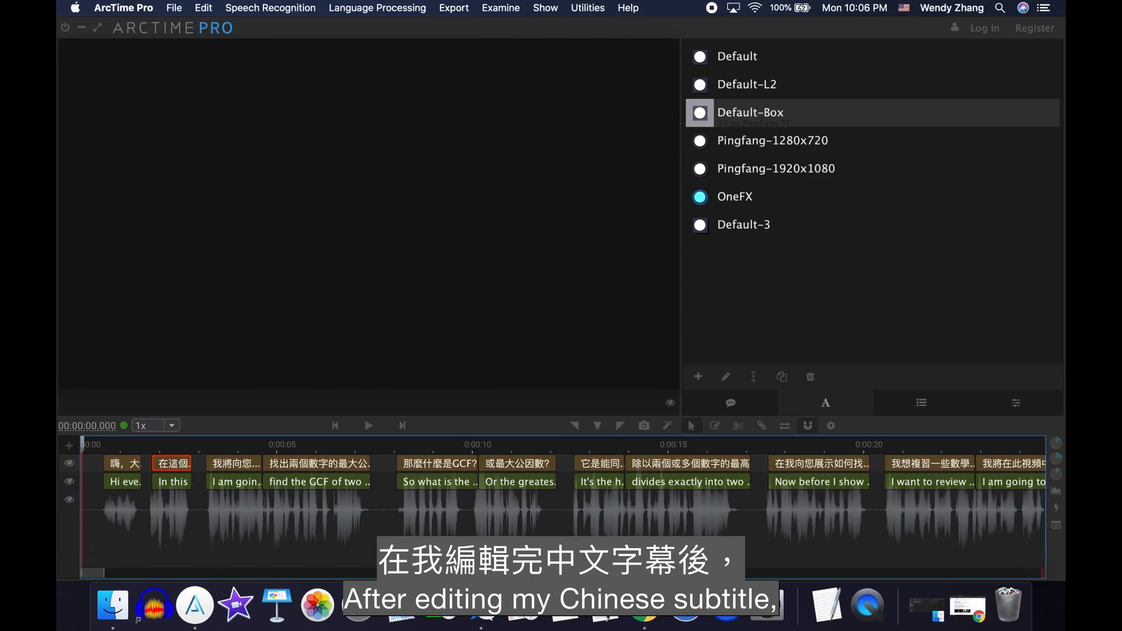
{"action": "left_click", "coordinate": [369, 426]}
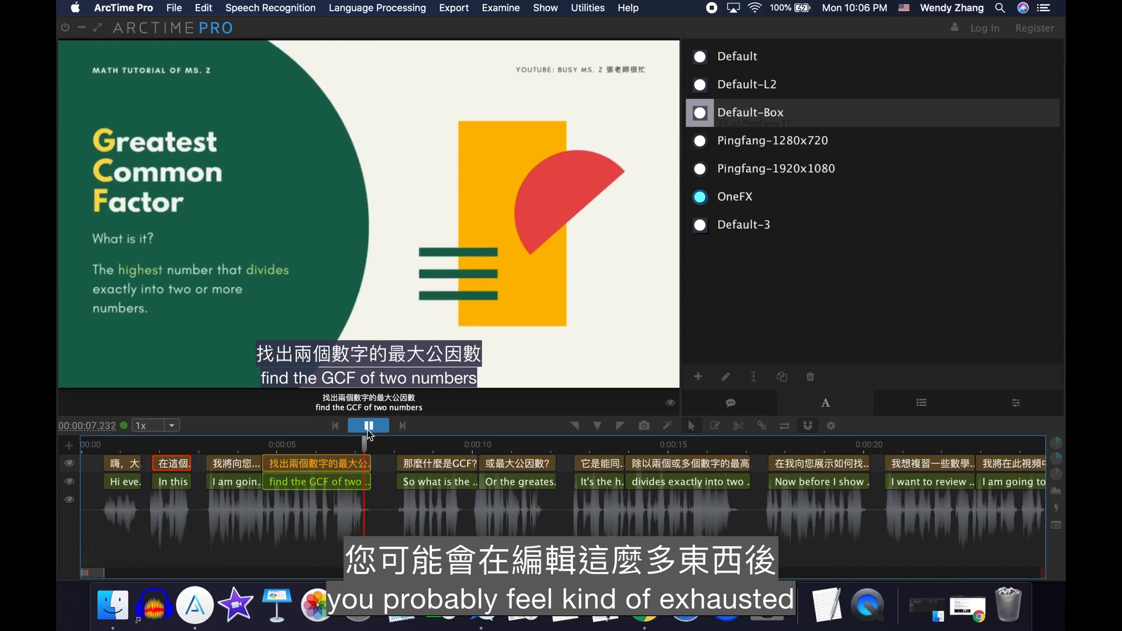
{"action": "left_click", "coordinate": [368, 431]}
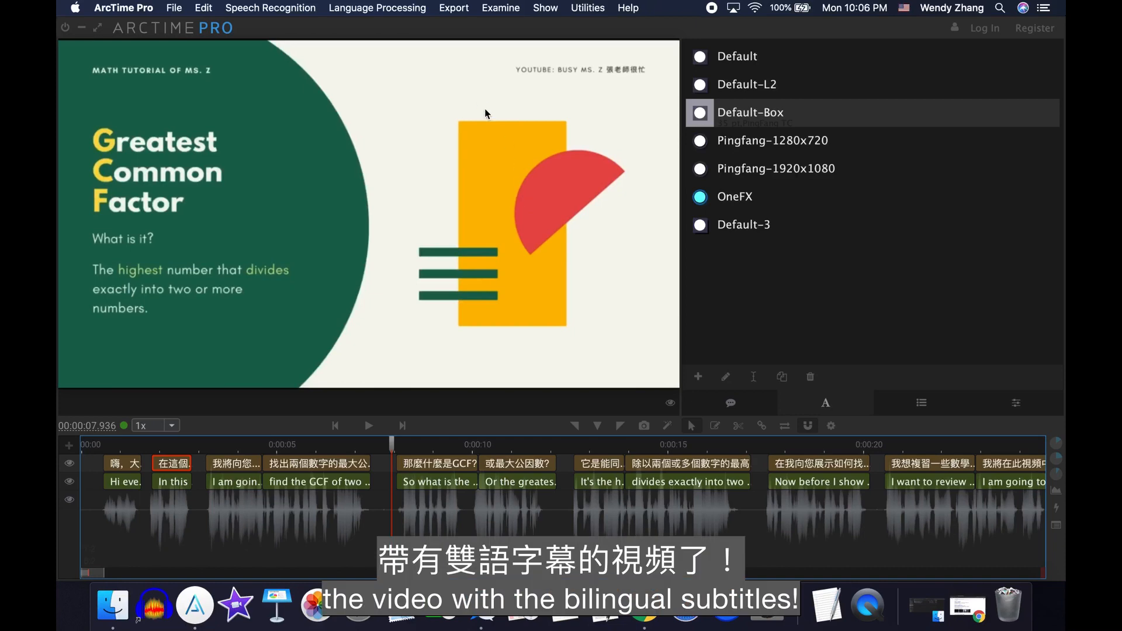
- Export the subtitled video with Quick Video Compression (Standard MP4), using a CRF of about 16 and preset 8
{"action": "left_click", "coordinate": [455, 8]}
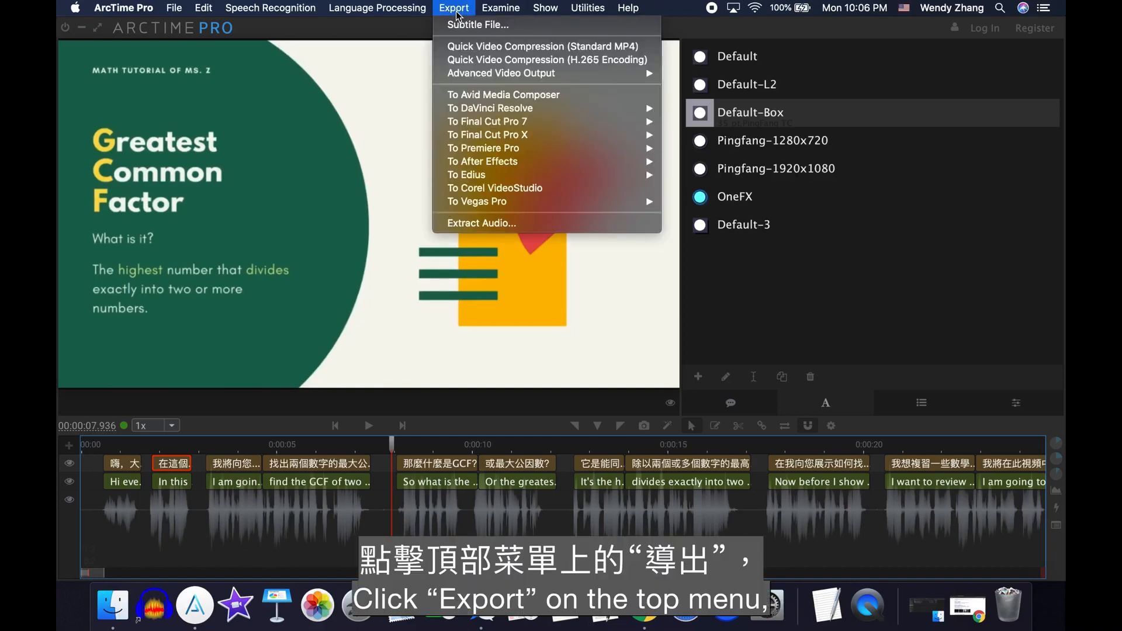
{"action": "left_click", "coordinate": [462, 47]}
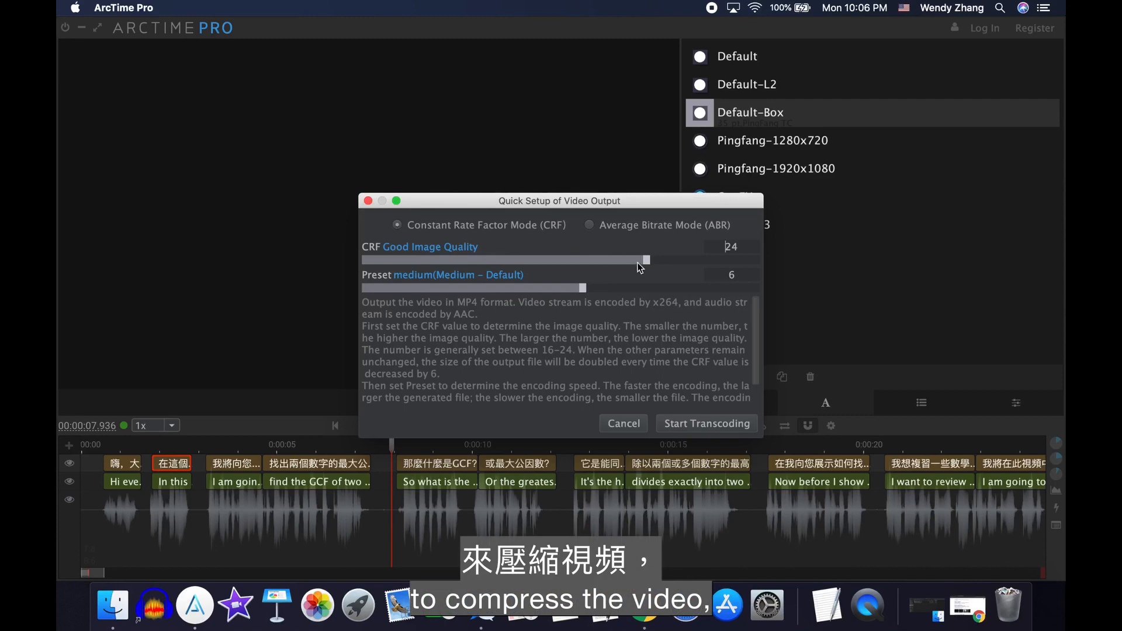
{"action": "left_click_drag", "start_coordinate": [644, 261], "coordinate": [547, 261]}
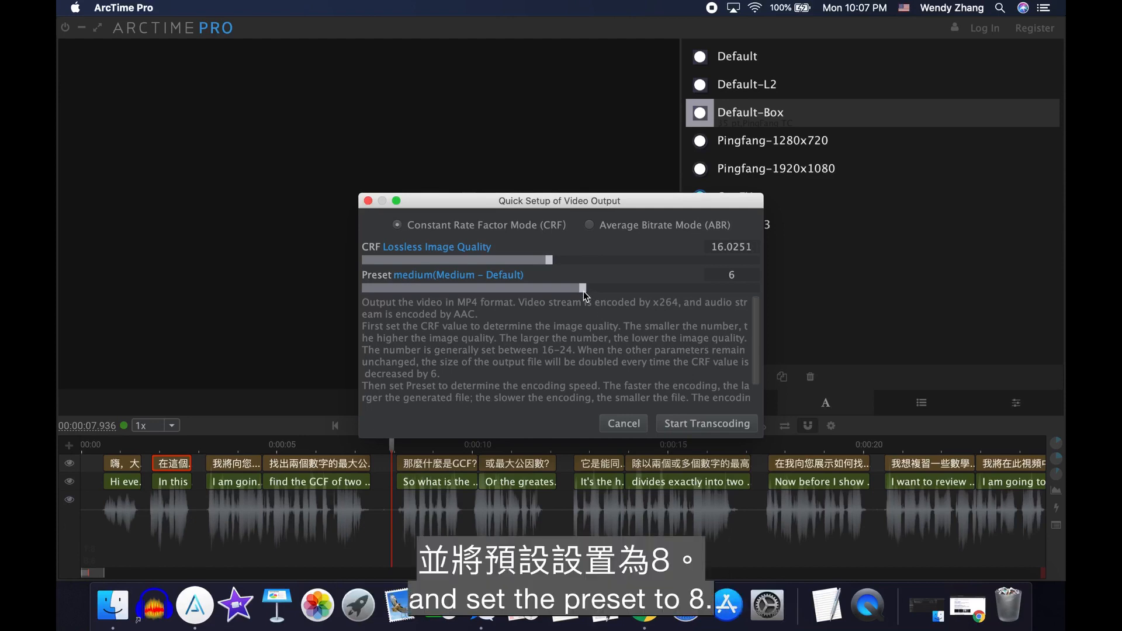
{"action": "left_click_drag", "start_coordinate": [583, 291], "coordinate": [662, 292]}
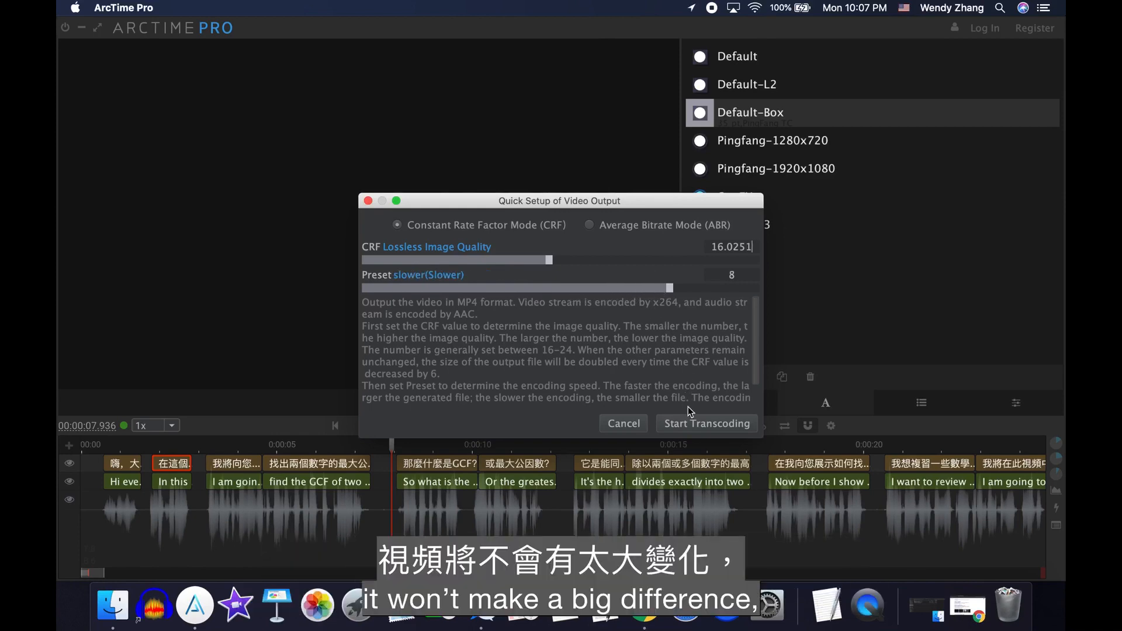
{"action": "left_click", "coordinate": [689, 422]}
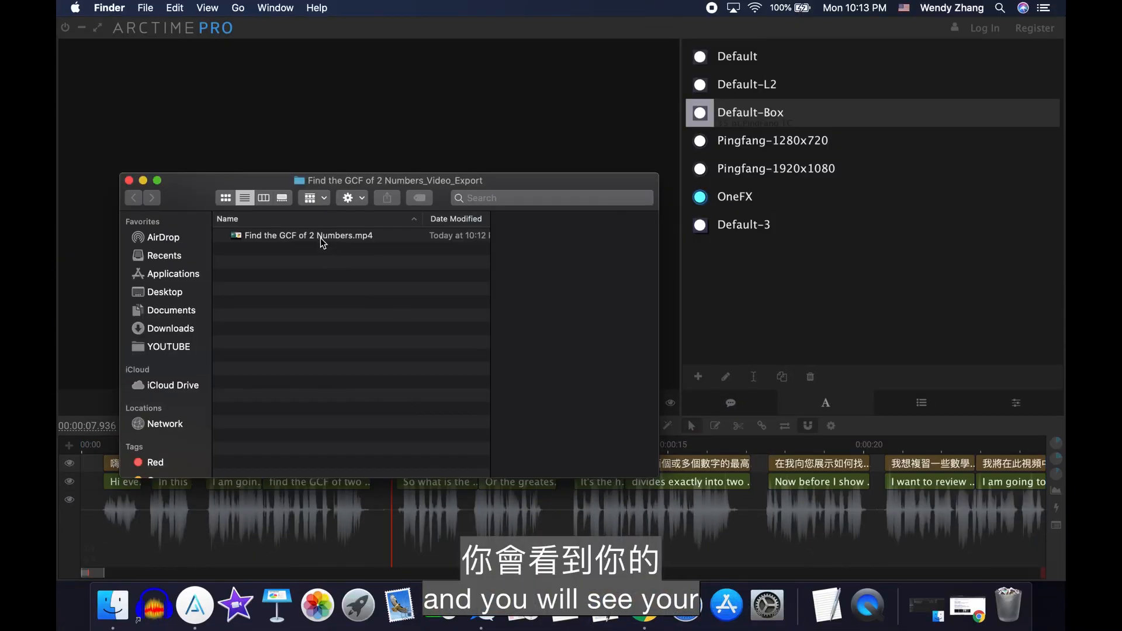
- Open the exported video Find the GCF of 2 Numbers.mp4 to check its subtitles
{"action": "double_click", "coordinate": [320, 238]}
{"action": "left_click", "coordinate": [124, 109]}
{"action": "left_click", "coordinate": [561, 499]}
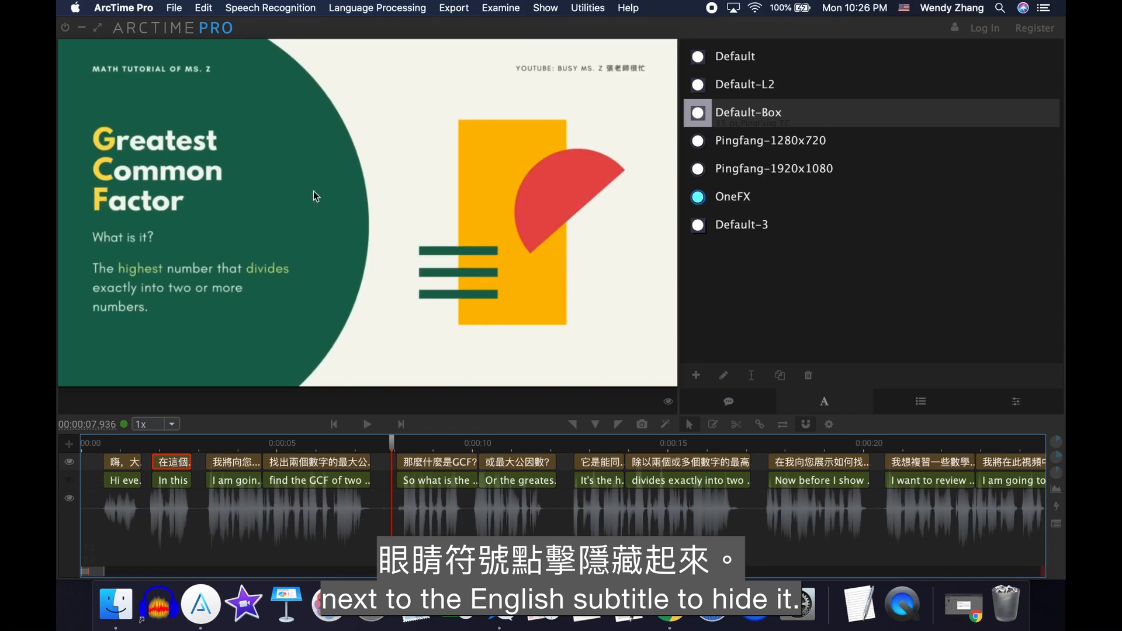
- Export the Chinese subtitles as an SRT file with UTF-8 (BOM) encoding
{"action": "left_click", "coordinate": [461, 12]}
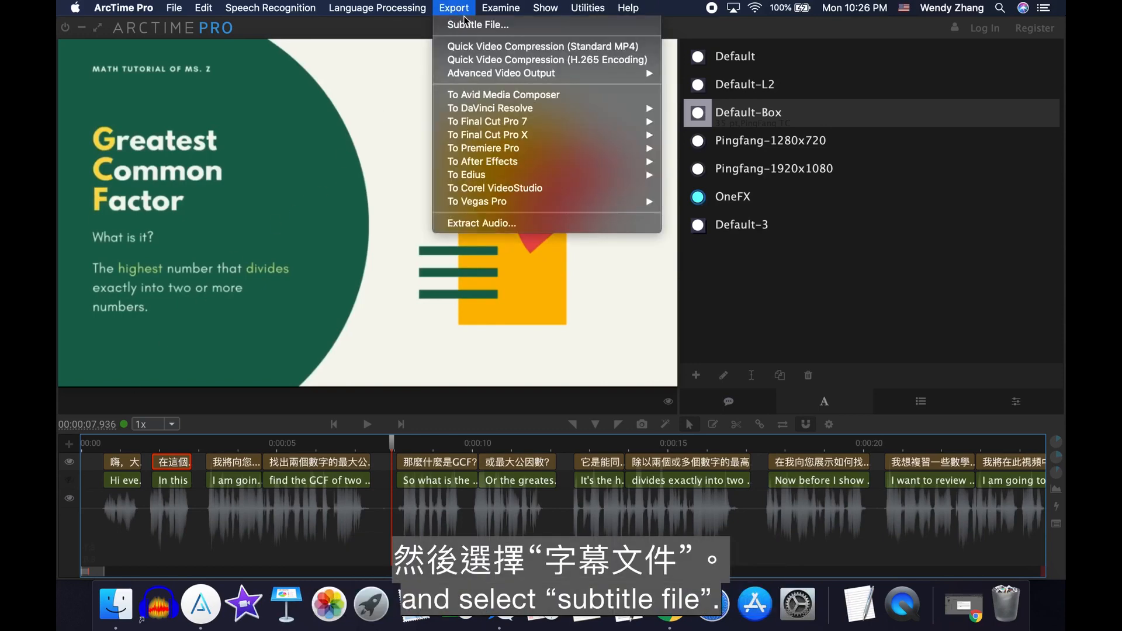
{"action": "left_click", "coordinate": [470, 25]}
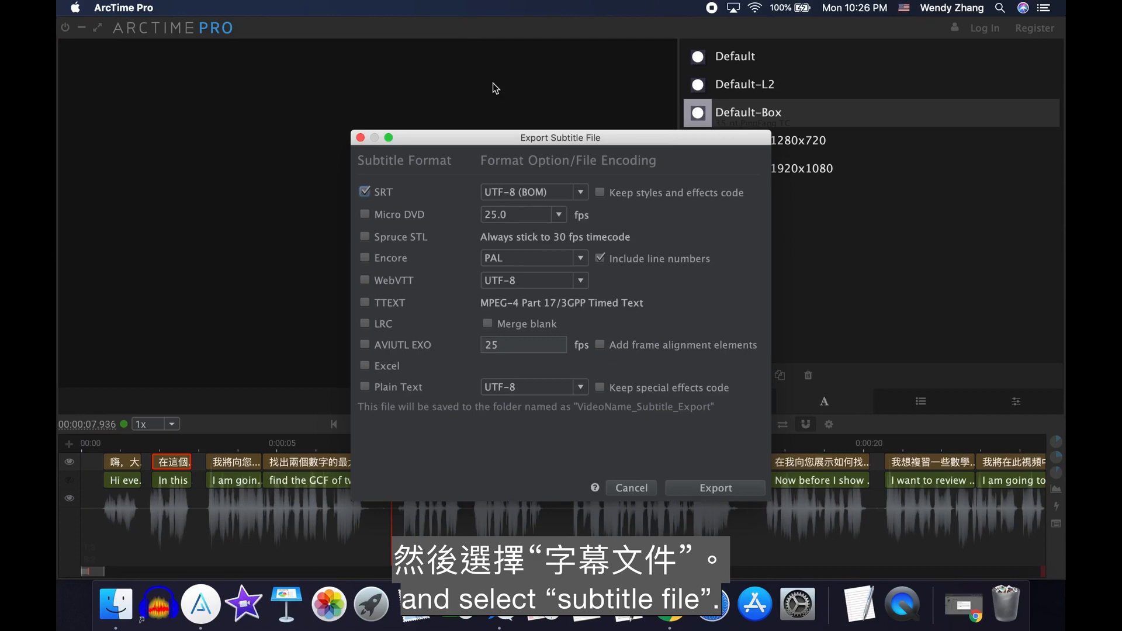
{"action": "left_click", "coordinate": [708, 492]}
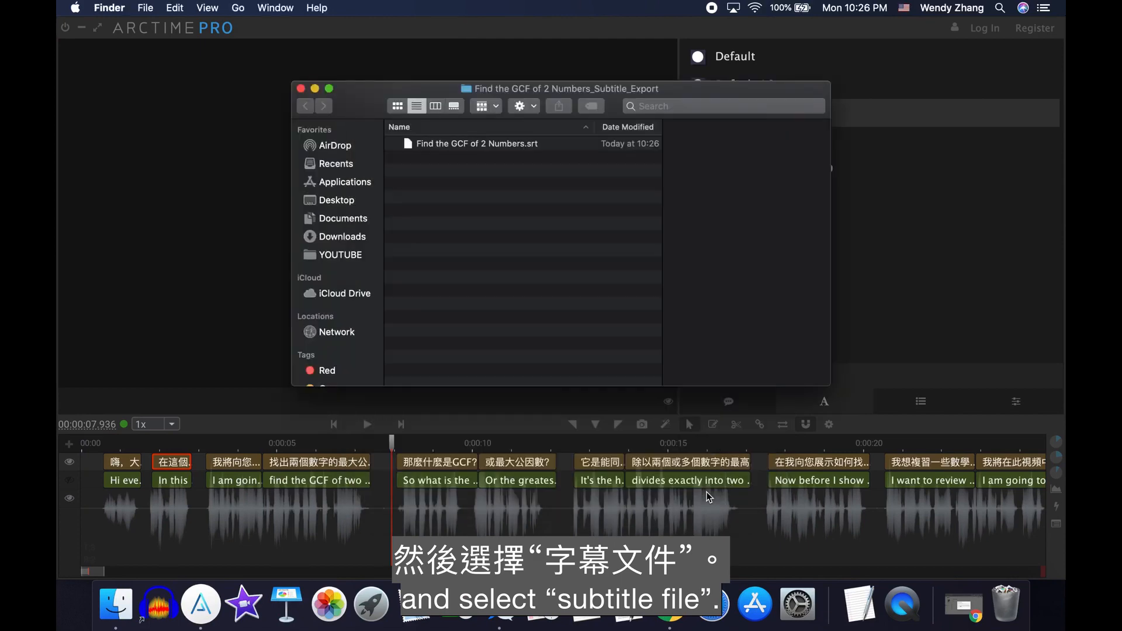
- Rename the exported Chinese subtitle file as Find the GCF of 2 Numbers - Chinese.srt
{"action": "left_click", "coordinate": [496, 146]}
{"action": "left_click", "coordinate": [520, 145]}
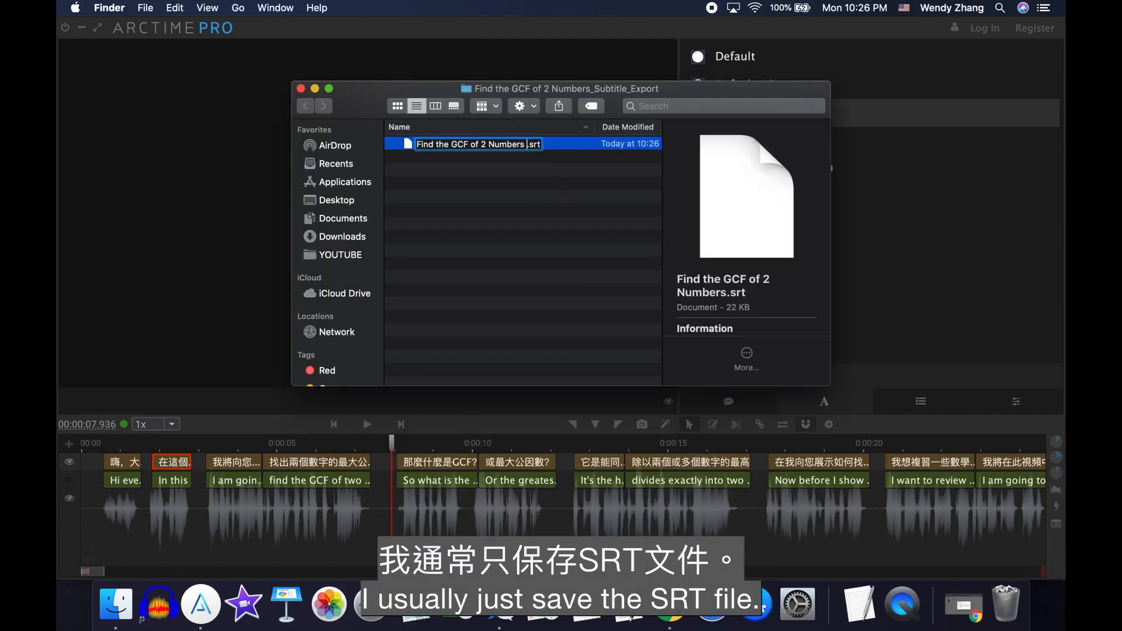
{"action": "type", "text": "- Chinese"}
{"action": "key", "text": "Return"}
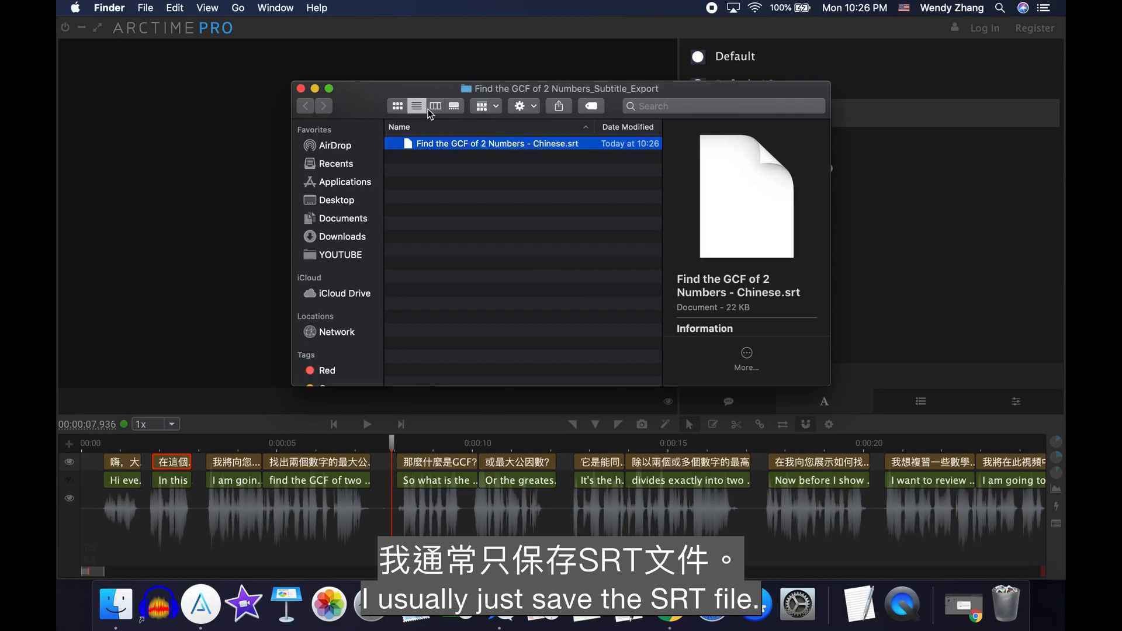
- Back in ArcTime Pro, hide the Chinese track, show the English one, and export the English subtitles as SRT with UTF-8 (BOM) encoding
{"action": "left_click", "coordinate": [212, 194]}
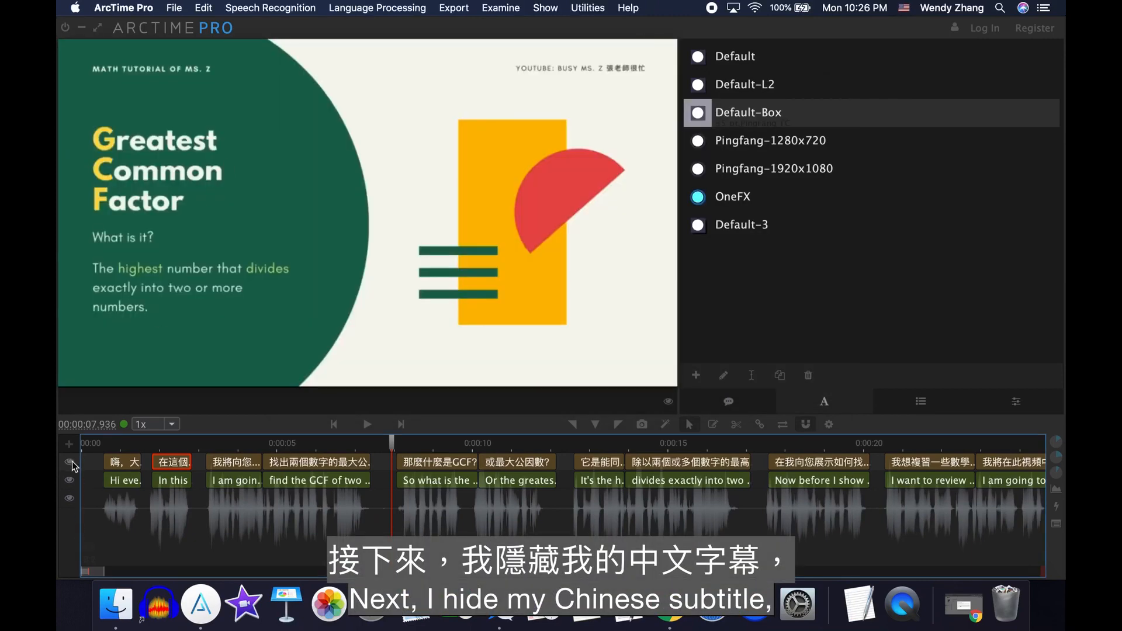
{"action": "left_click", "coordinate": [469, 10]}
{"action": "left_click", "coordinate": [471, 21]}
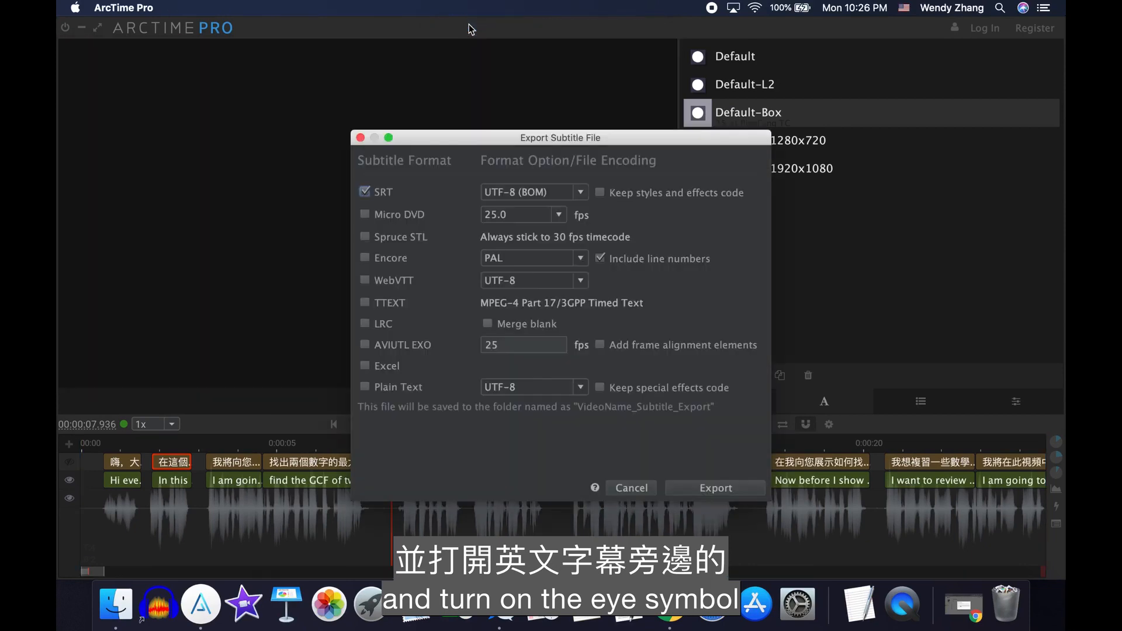
{"action": "left_click", "coordinate": [727, 488]}
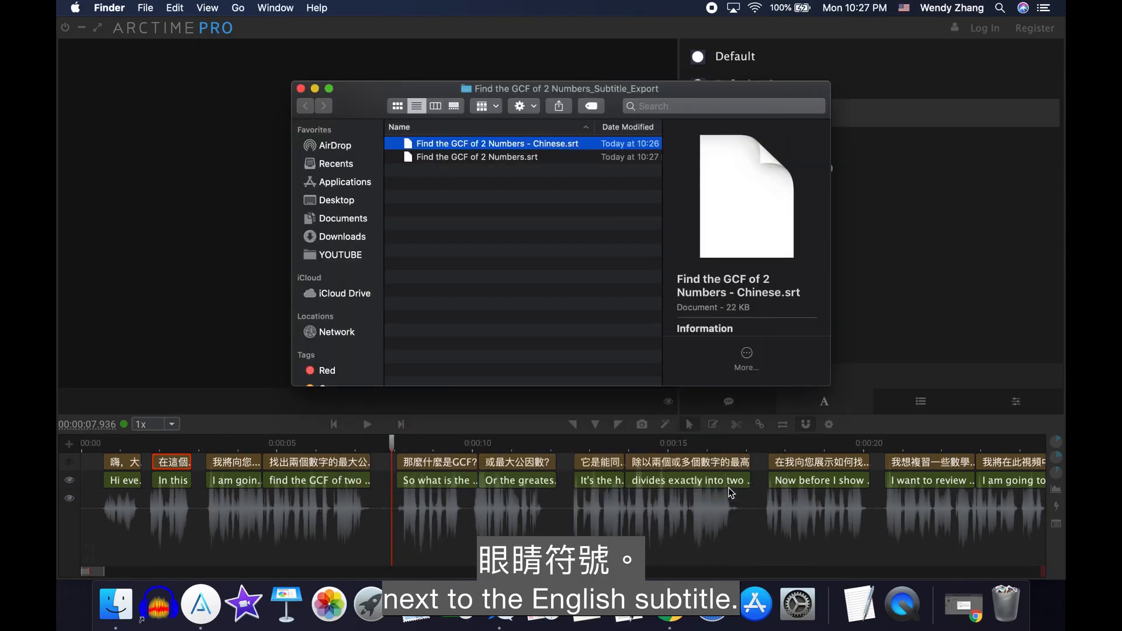
- Rename the exported English subtitle file as Find the GCF of 2 Numbers - English.srt
{"action": "left_click", "coordinate": [519, 159]}
{"action": "left_click", "coordinate": [526, 159]}
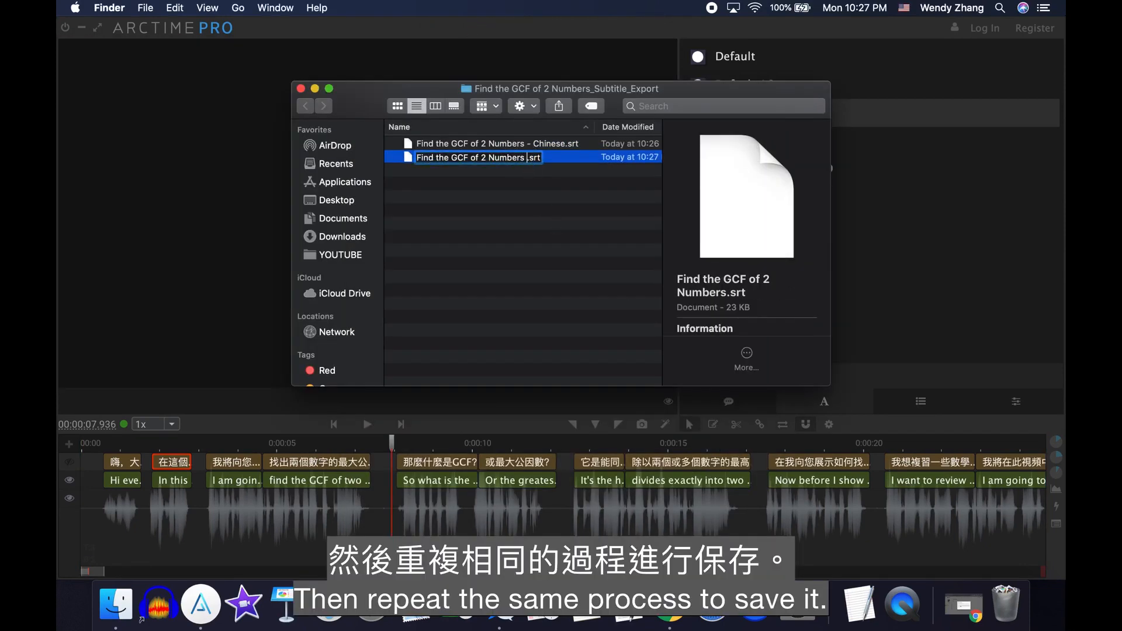
{"action": "type", "text": "- English"}
{"action": "key", "text": "Return"}
{"action": "left_click", "coordinate": [484, 220]}
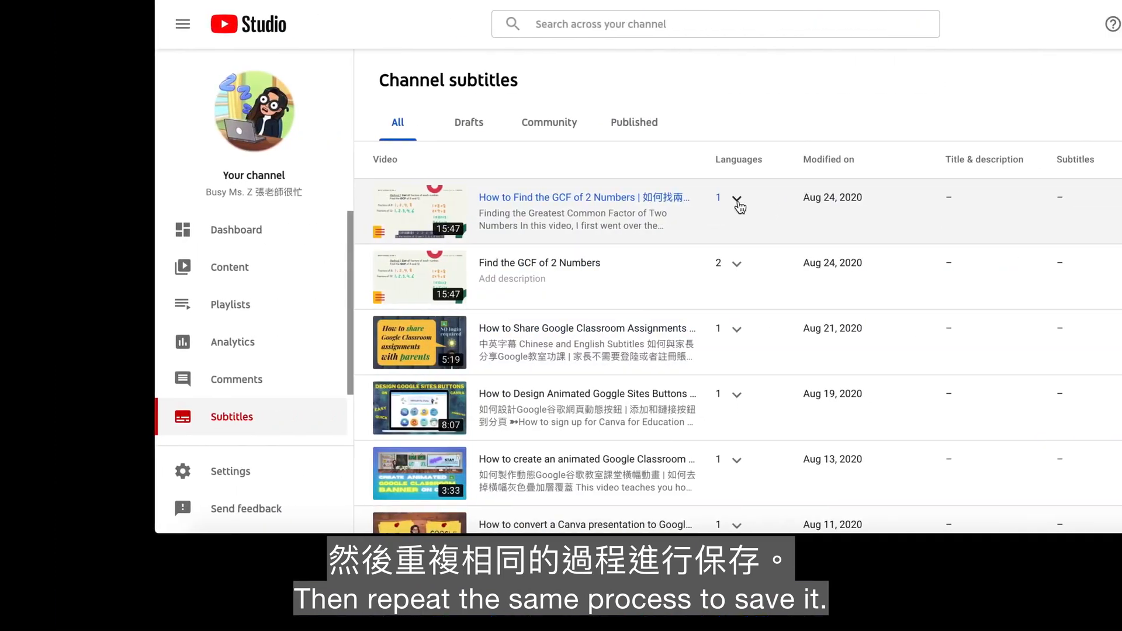
- In YouTube Studio, open the file upload for the GCF video's English subtitles and set the file type to Subtitles file
{"action": "left_click", "coordinate": [738, 202]}
{"action": "left_click", "coordinate": [1072, 264]}
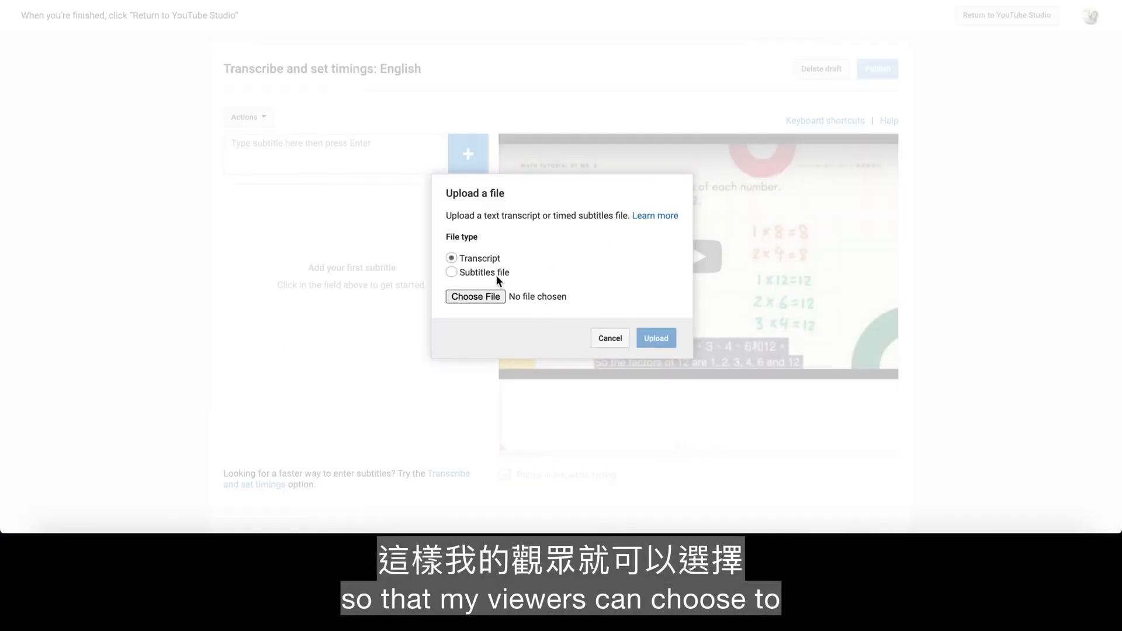
{"action": "left_click", "coordinate": [494, 272]}
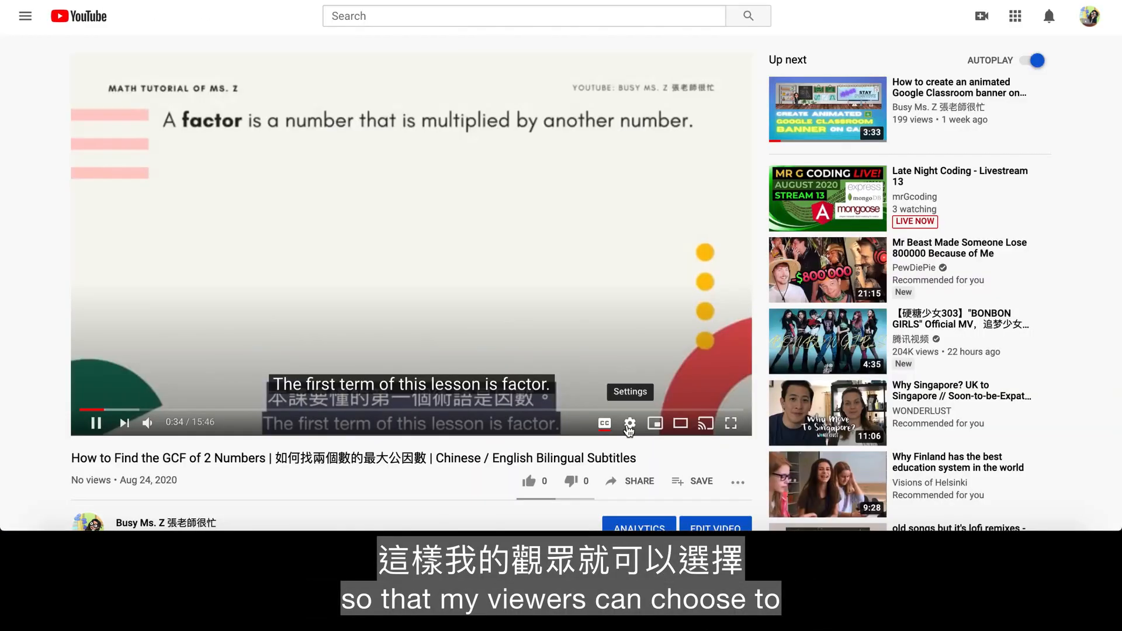
- On the video's YouTube watch page, set the English caption font size to 200% and close the player settings
{"action": "left_click", "coordinate": [629, 428]}
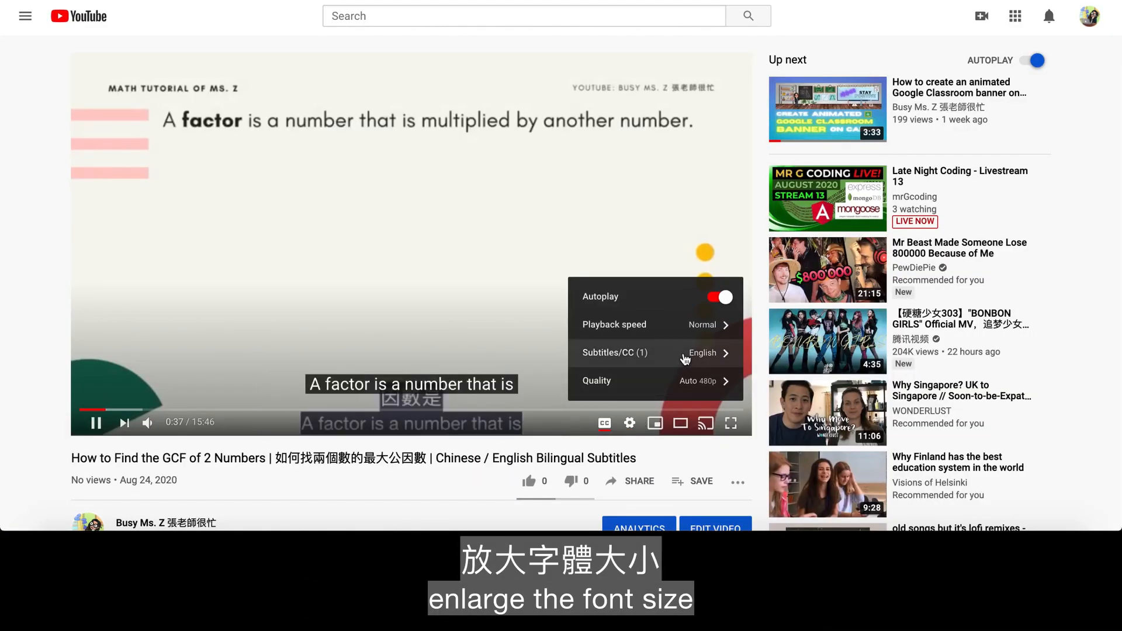
{"action": "left_click", "coordinate": [687, 354]}
{"action": "left_click", "coordinate": [722, 285]}
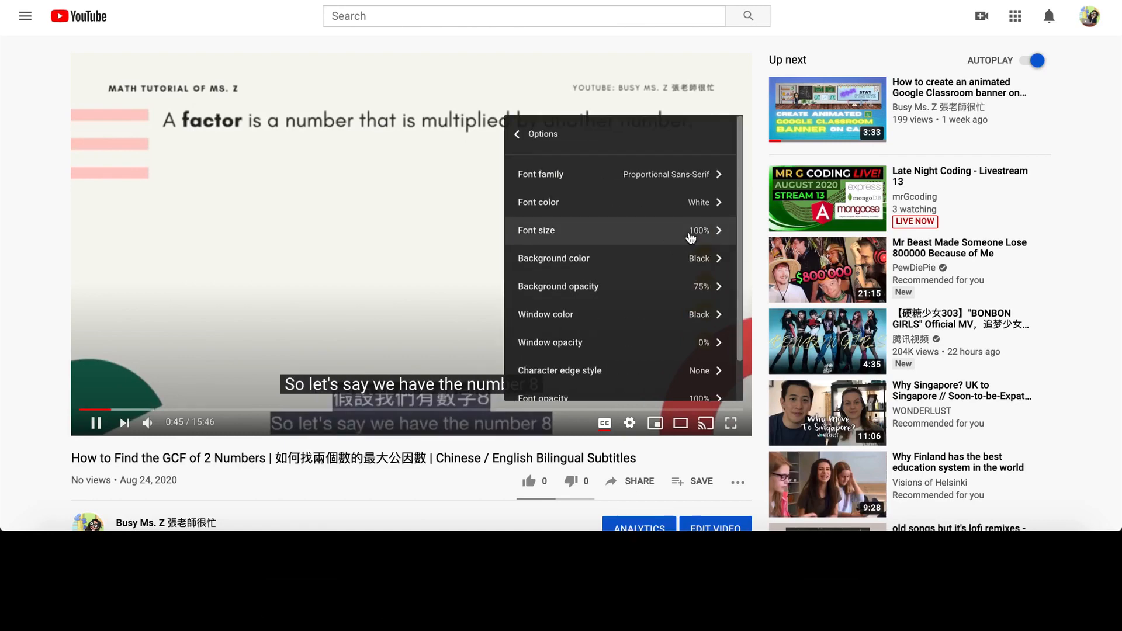
{"action": "left_click", "coordinate": [690, 234]}
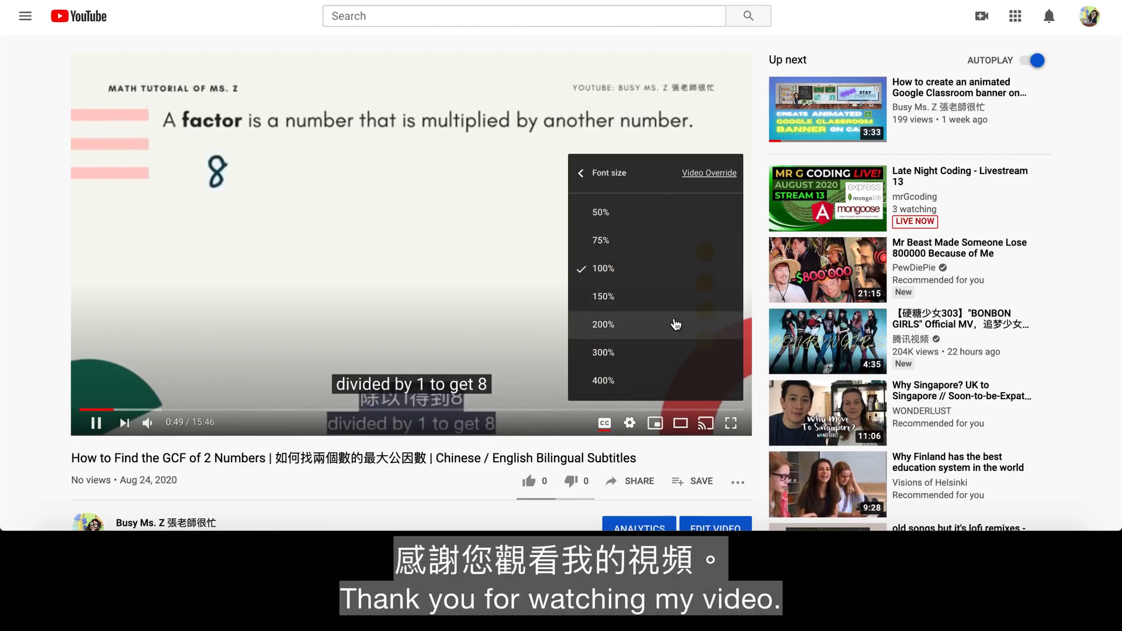
{"action": "left_click", "coordinate": [677, 325]}
{"action": "left_click", "coordinate": [582, 173]}
{"action": "left_click", "coordinate": [513, 135]}
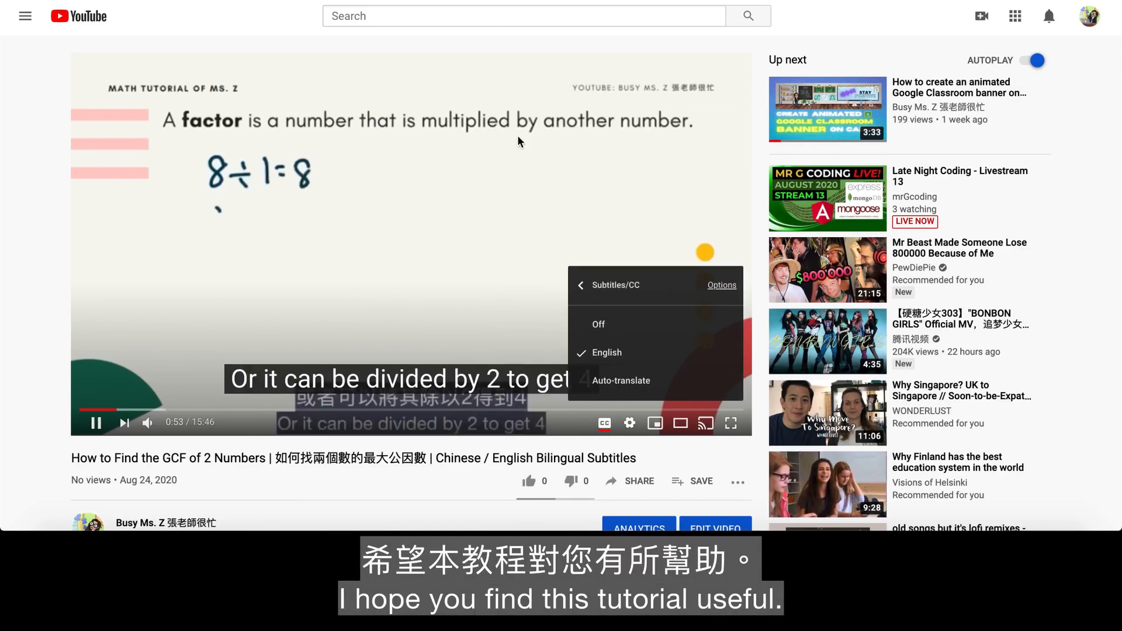
{"action": "left_click", "coordinate": [584, 289]}
{"action": "left_click", "coordinate": [628, 428]}
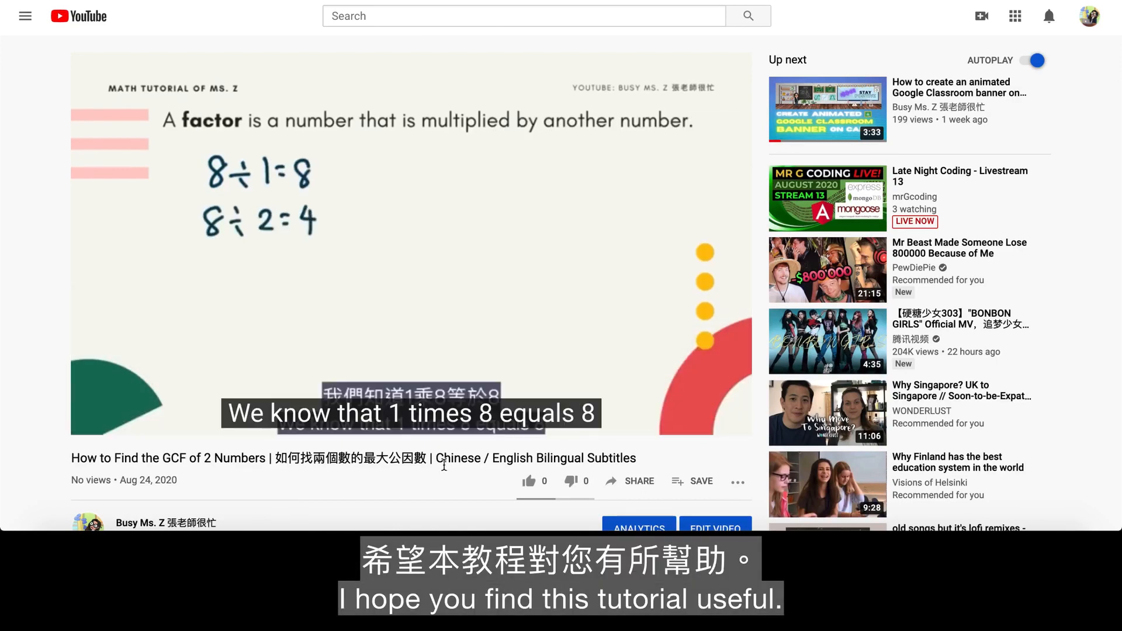